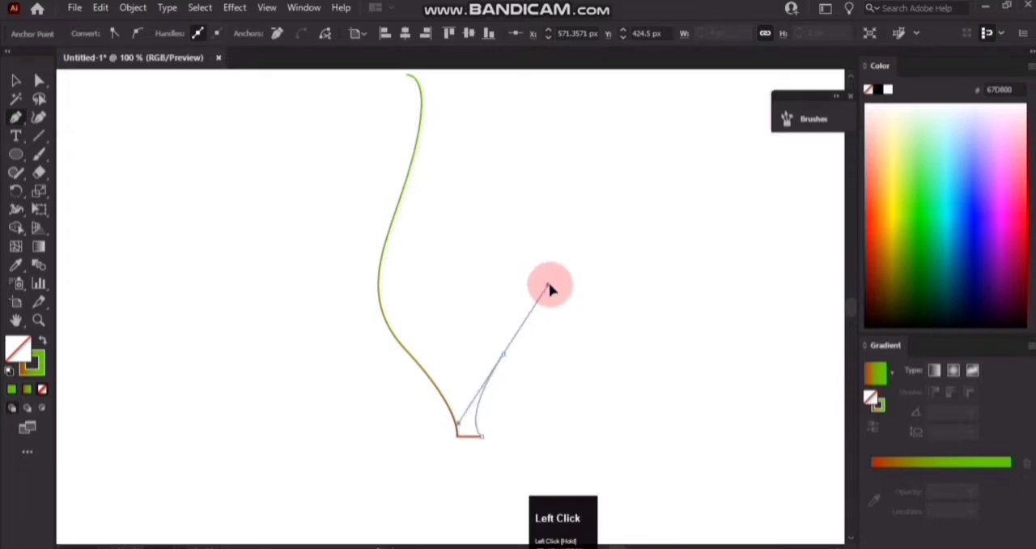
# Finish the flame outline with the Pen tool, adding the small curled tongue beside the tall tip, and close and deselect the path.
pyautogui.scroll(3, 534, 251)
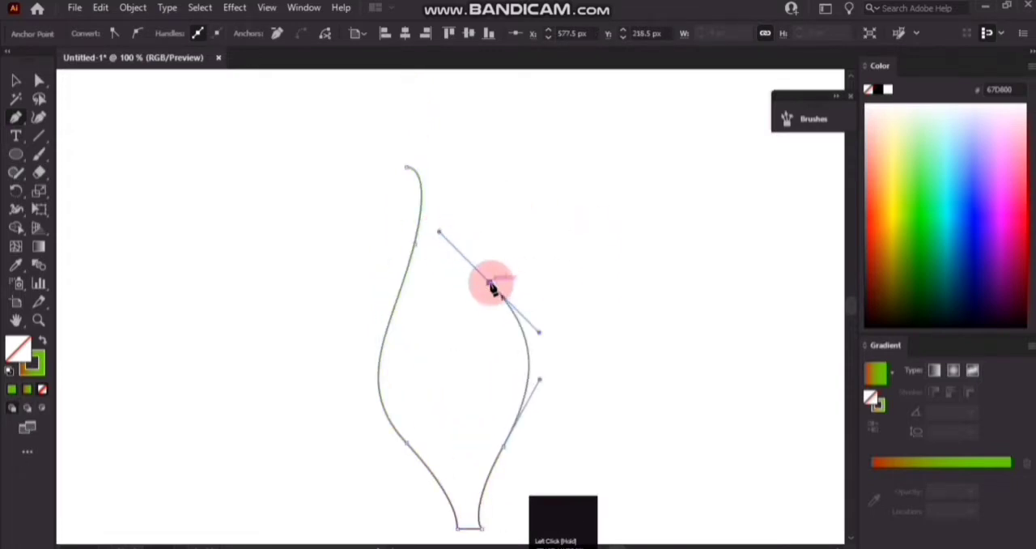
pyautogui.moveTo(499, 245); pyautogui.dragTo(532, 224)
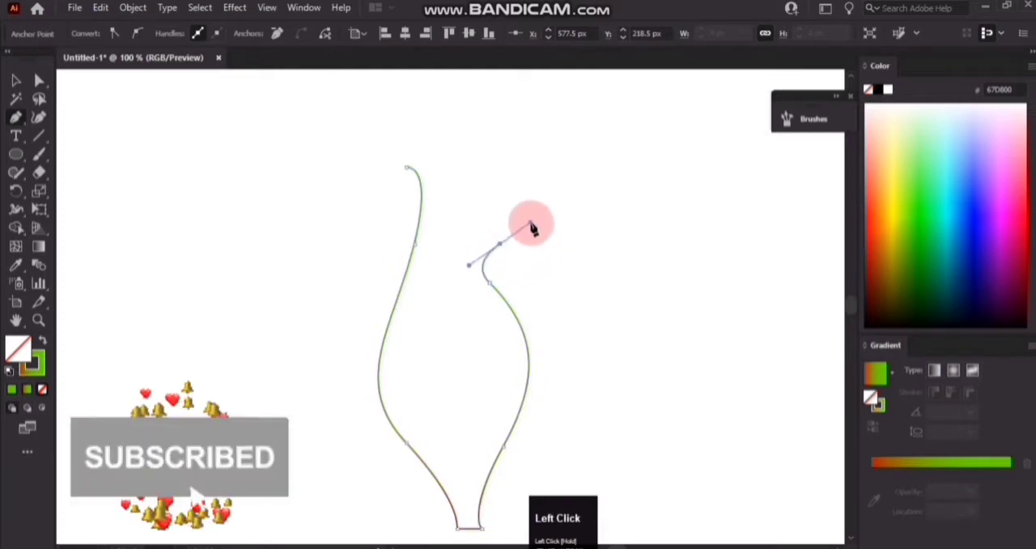
pyautogui.moveTo(474, 277); pyautogui.dragTo(474, 308)
pyautogui.click(474, 277)
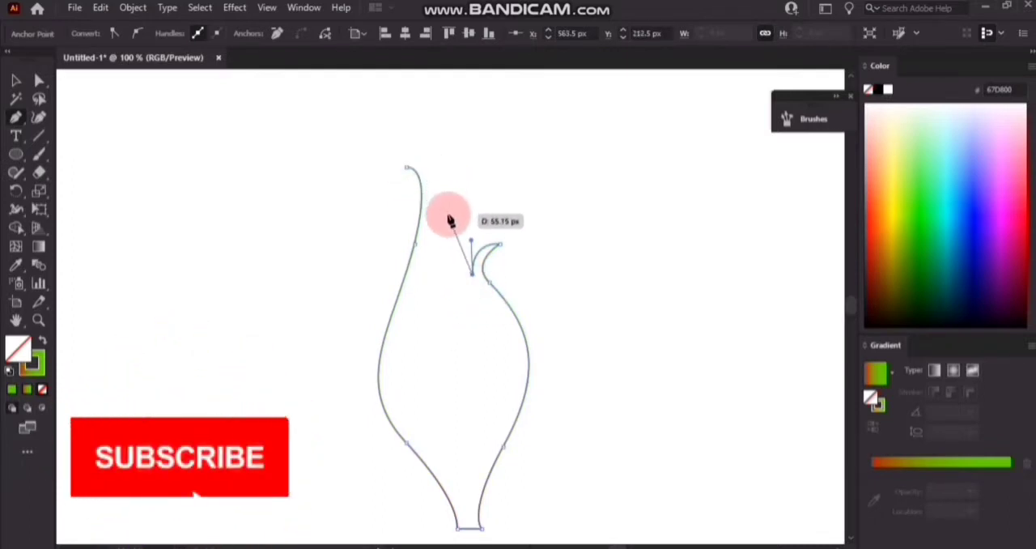
pyautogui.moveTo(446, 214); pyautogui.dragTo(450, 164)
pyautogui.click(407, 168)
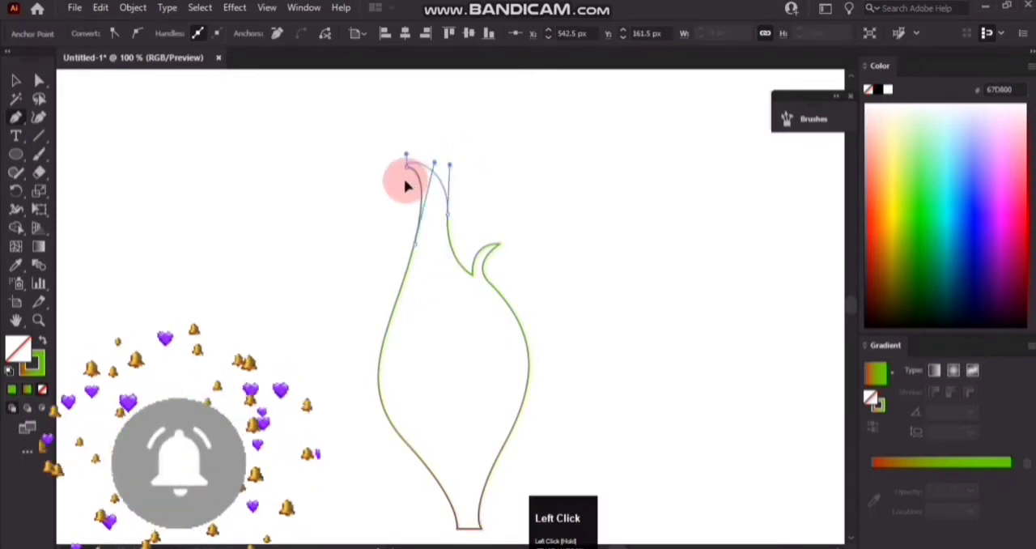
pyautogui.click(15, 80)
pyautogui.click(185, 219)
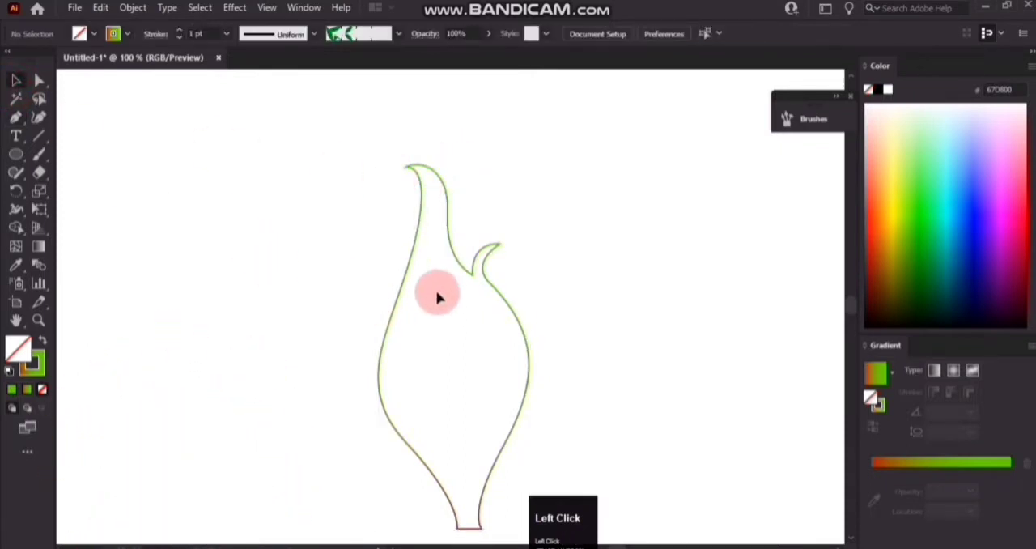
# Raise the flame's tall tip anchor and adjust the curve handle on its inner side to smooth the tip.
pyautogui.click(421, 185)
pyautogui.click(39, 80)
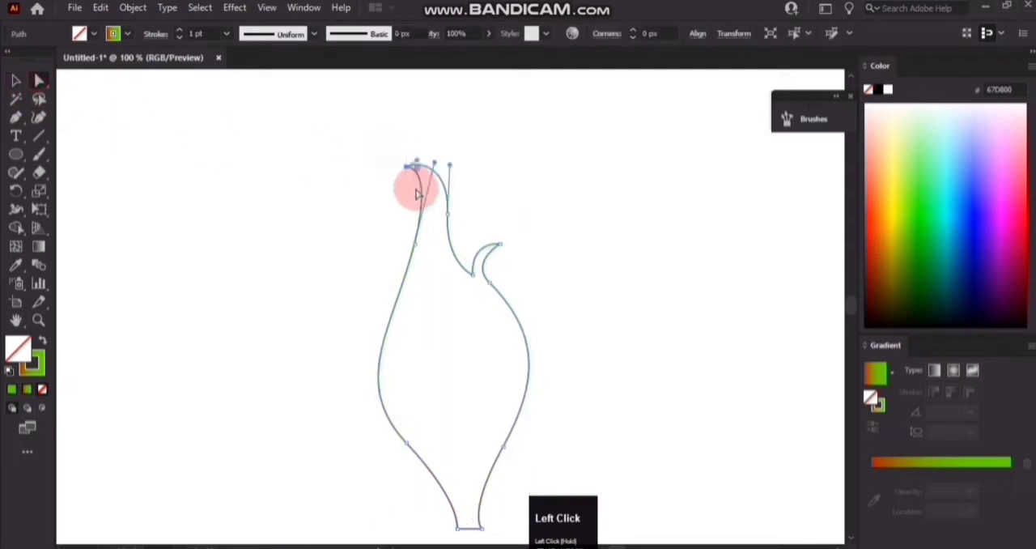
pyautogui.moveTo(407, 169); pyautogui.dragTo(456, 153)
pyautogui.click(451, 168)
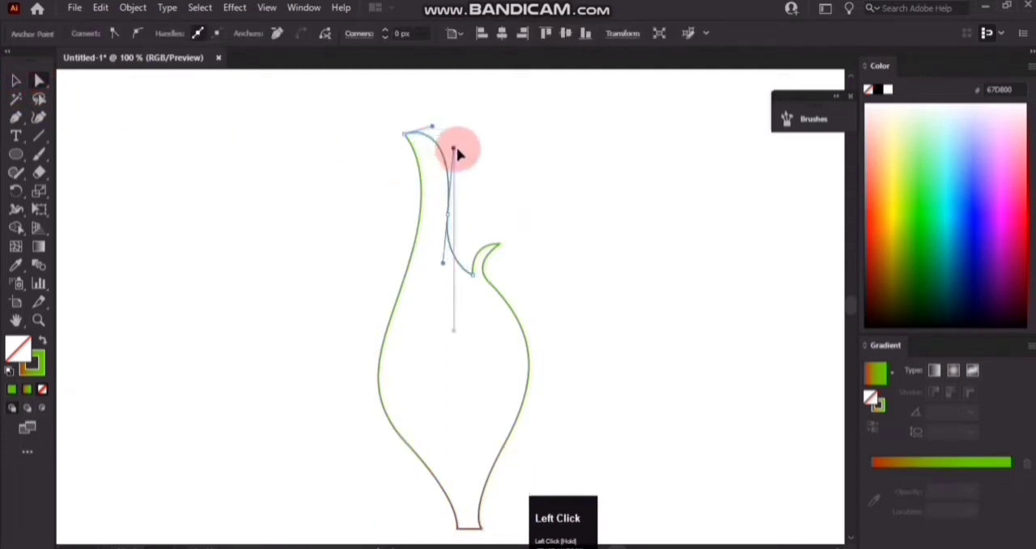
pyautogui.press('v')
# Fill the flame shape with the Summer gradient preset and make the gradient linear.
pyautogui.click(925, 463)
pyautogui.click(892, 374)
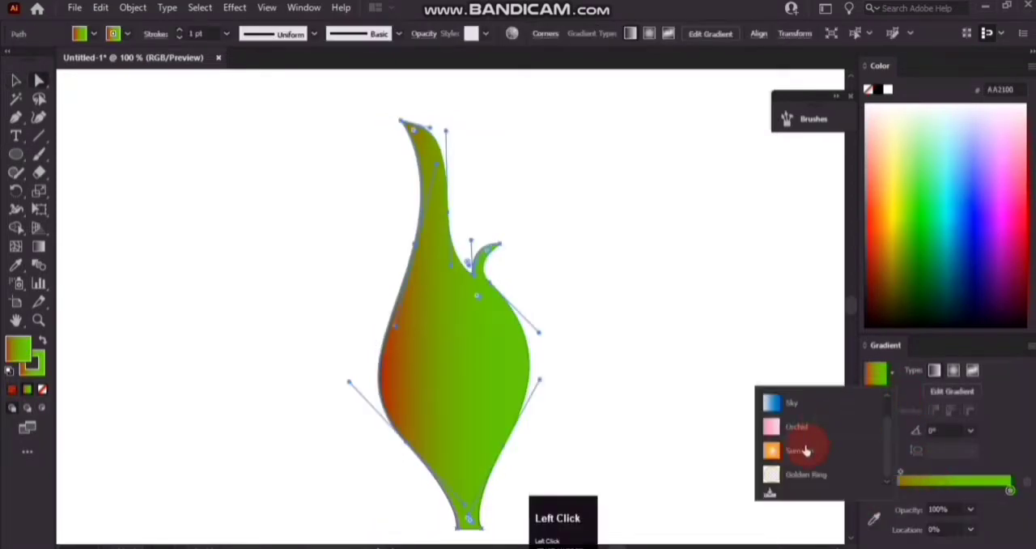
pyautogui.click(807, 451)
pyautogui.click(935, 372)
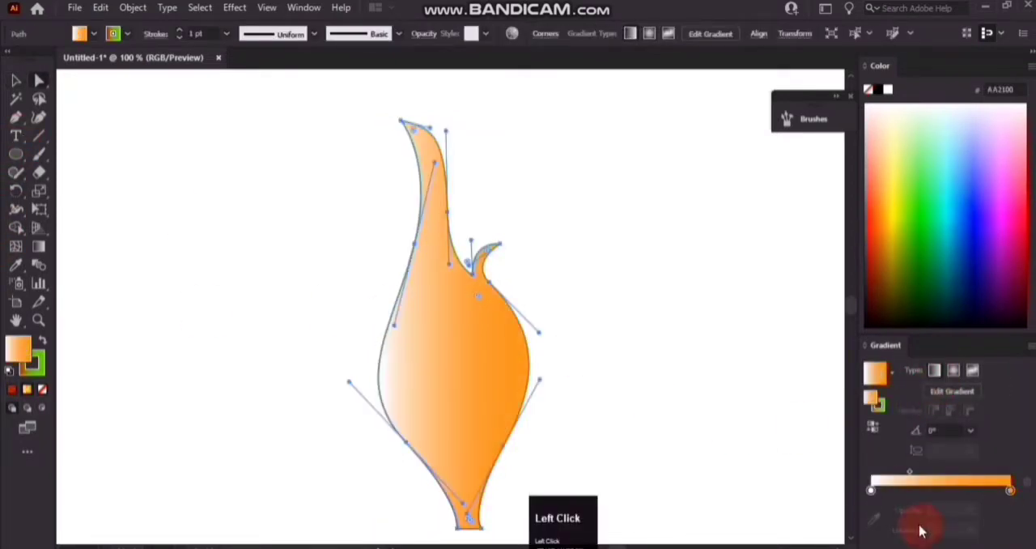
# Set the fill gradient's first stop to orange-red D42900 and its last stop to yellow FFF41E.
pyautogui.doubleClick(871, 490)
pyautogui.click(845, 425)
pyautogui.click(846, 427)
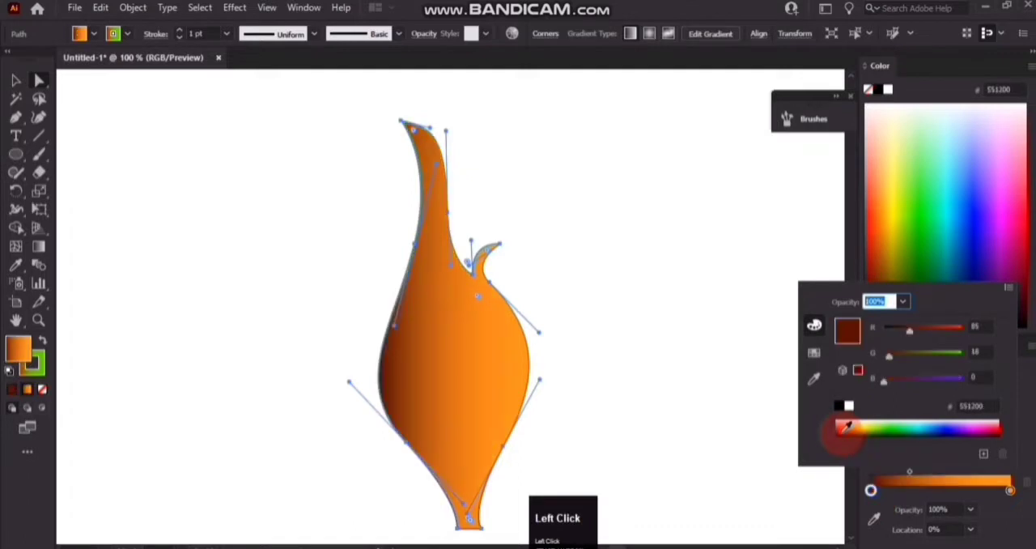
pyautogui.click(840, 425)
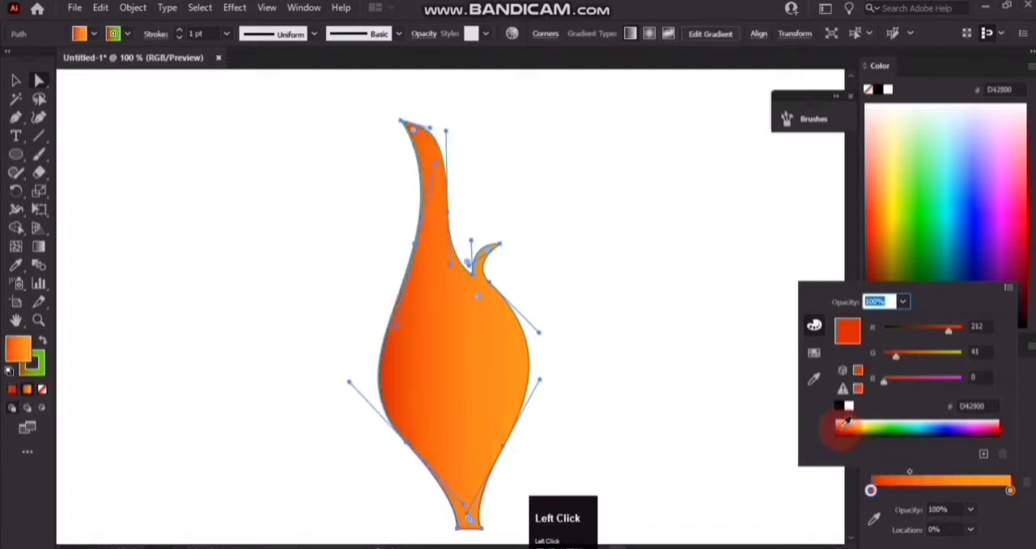
pyautogui.click(1014, 494)
pyautogui.doubleClick(1011, 490)
pyautogui.moveTo(948, 354); pyautogui.dragTo(958, 357)
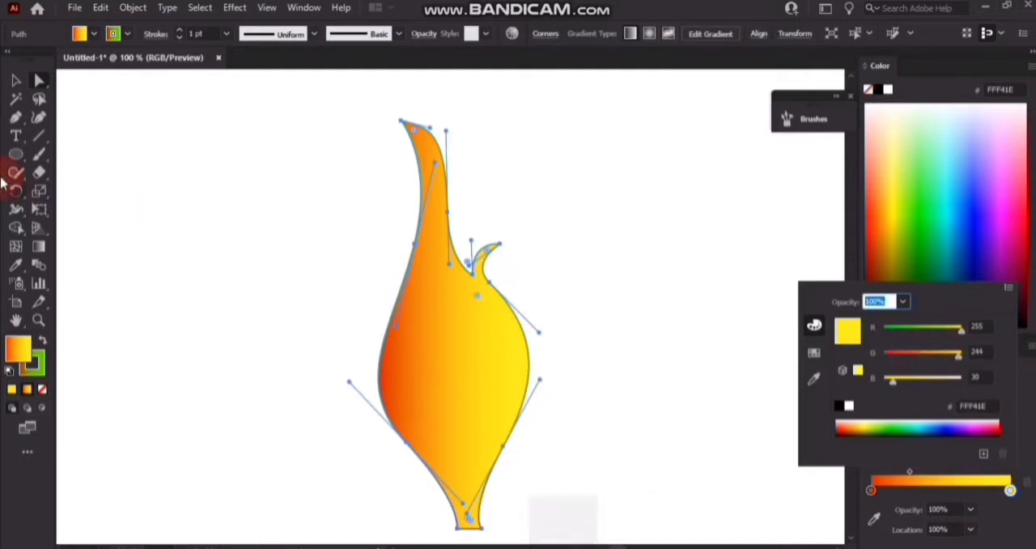
# Redirect the gradient to run upward from the flame's base at about 87.5° and shift its midpoint slightly higher.
pyautogui.click(19, 211)
pyautogui.click(38, 246)
pyautogui.scroll(-2, 514, 465)
pyautogui.moveTo(470, 515); pyautogui.dragTo(463, 122)
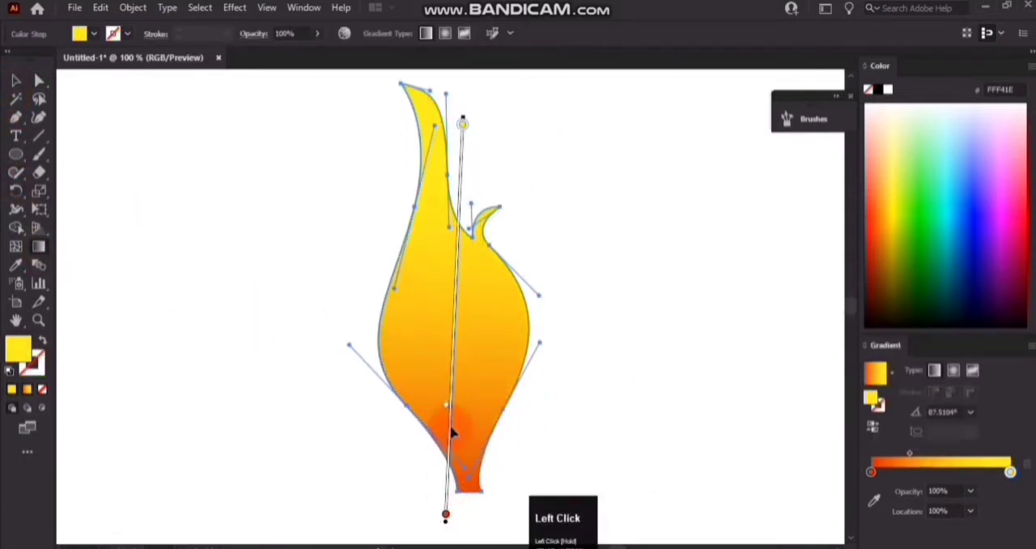
pyautogui.moveTo(447, 408); pyautogui.dragTo(444, 370)
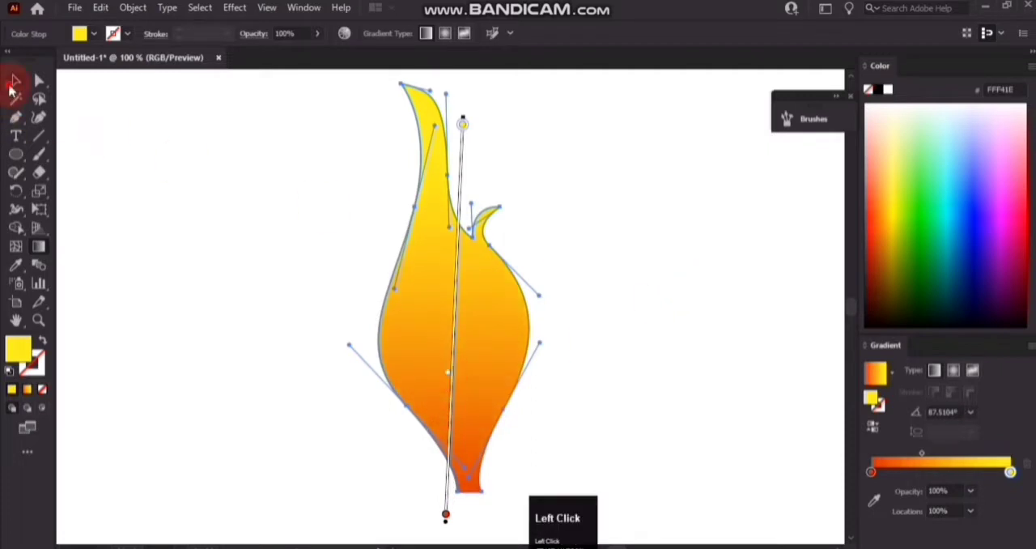
# Move the notch anchor towards the tall tip and raise the end point of the flame's small tongue.
pyautogui.click(14, 81)
pyautogui.click(429, 259)
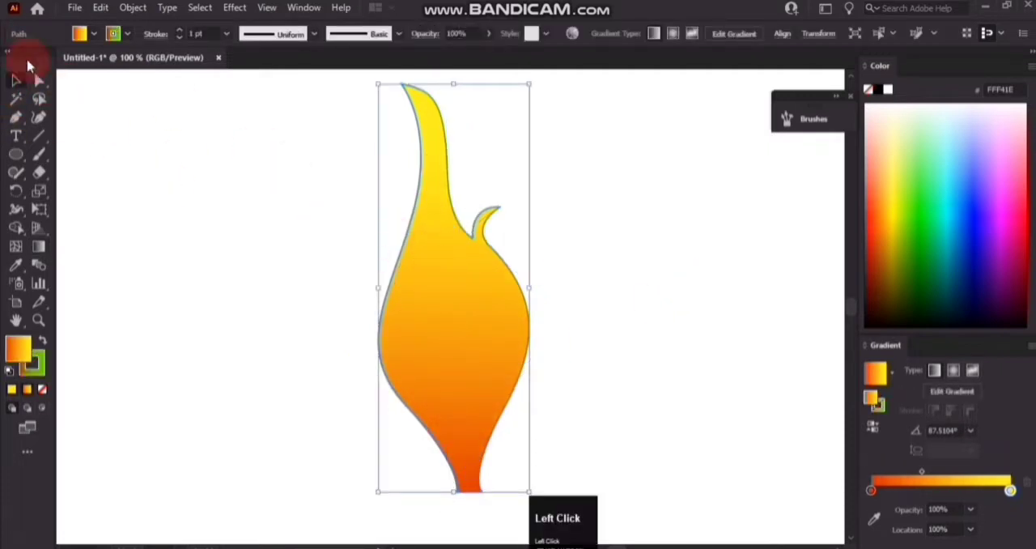
pyautogui.click(39, 80)
pyautogui.click(428, 213)
pyautogui.moveTo(474, 234); pyautogui.dragTo(460, 234)
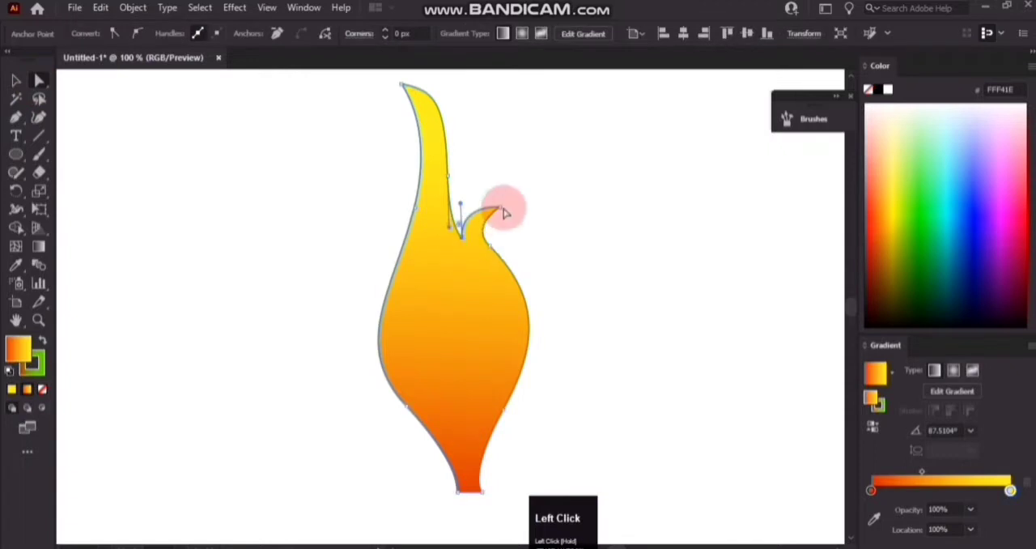
pyautogui.moveTo(501, 208); pyautogui.dragTo(502, 187)
pyautogui.click(534, 228)
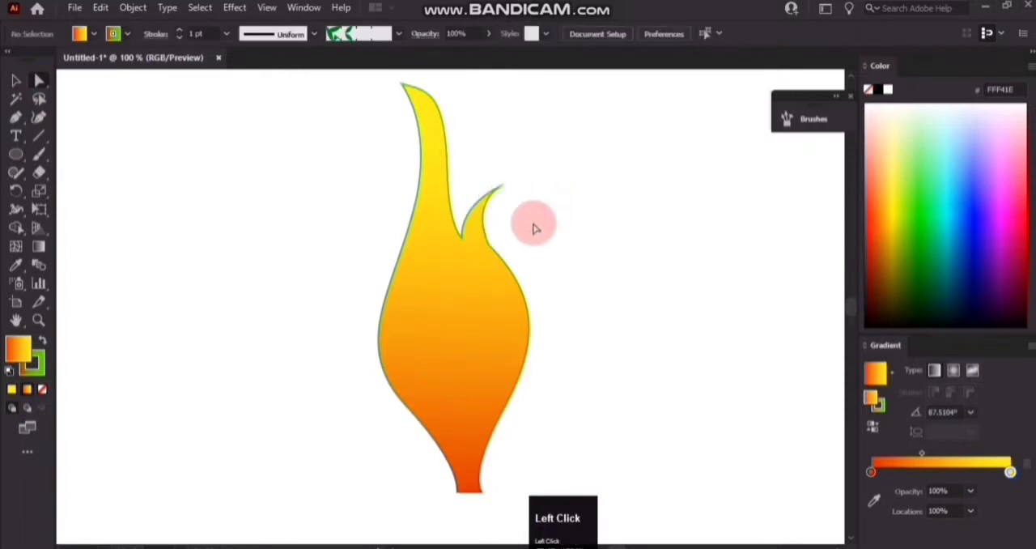
# Soften the corner where the small tongue meets the flame's body by rounding its anchor.
pyautogui.scroll(2, 535, 243)
pyautogui.click(497, 294)
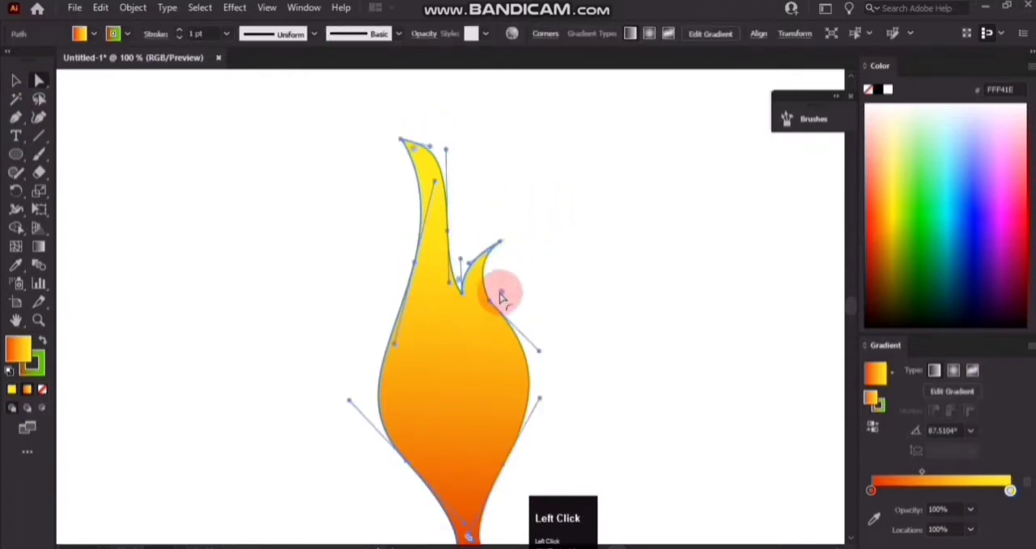
pyautogui.moveTo(503, 289); pyautogui.dragTo(572, 278)
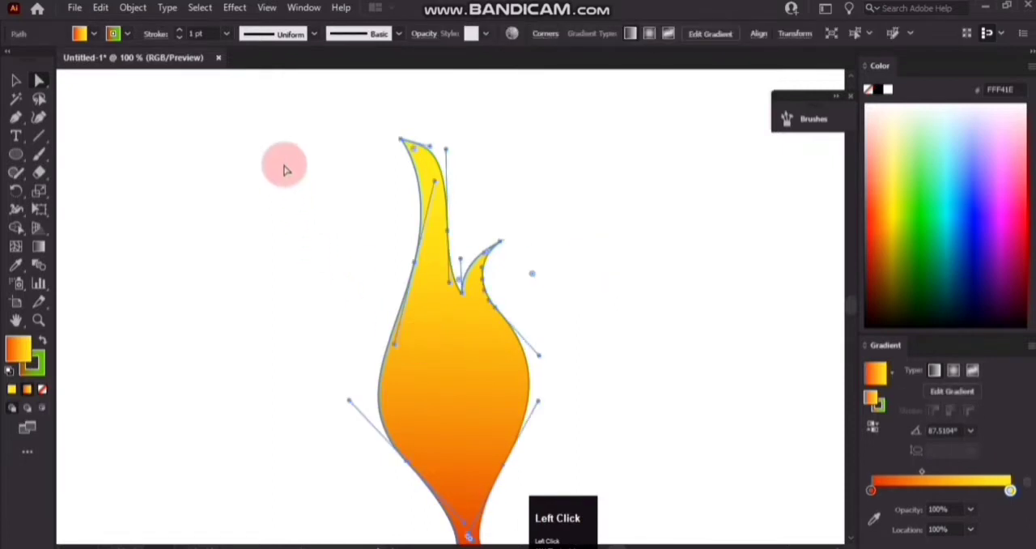
# Draw a small horizontal rectangle across the narrow base of the flame, slightly wider than the base.
pyautogui.scroll(-2, 228, 231)
pyautogui.rightClick(16, 160)
pyautogui.click(77, 158)
pyautogui.scroll(-3, 324, 342)
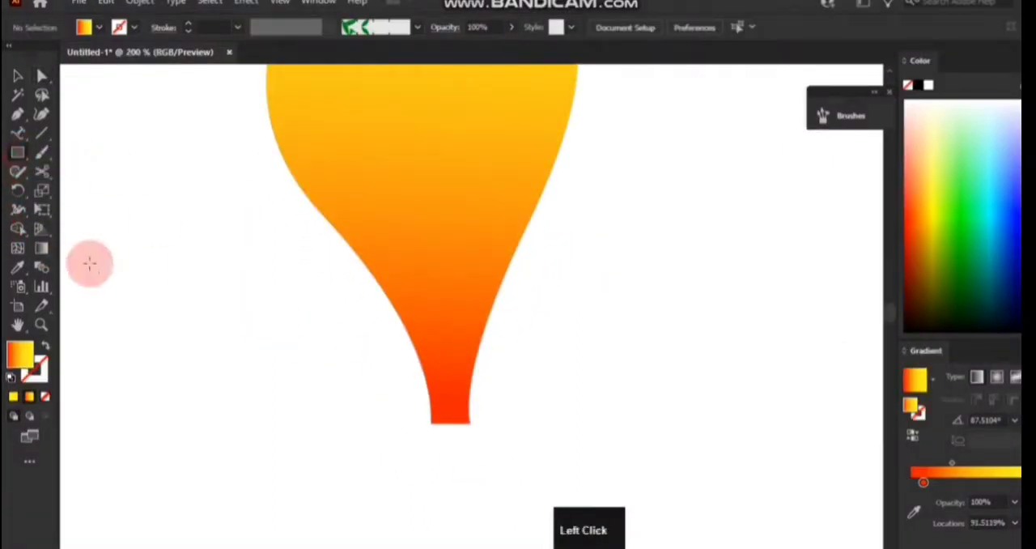
pyautogui.scroll(-1, 114, 274)
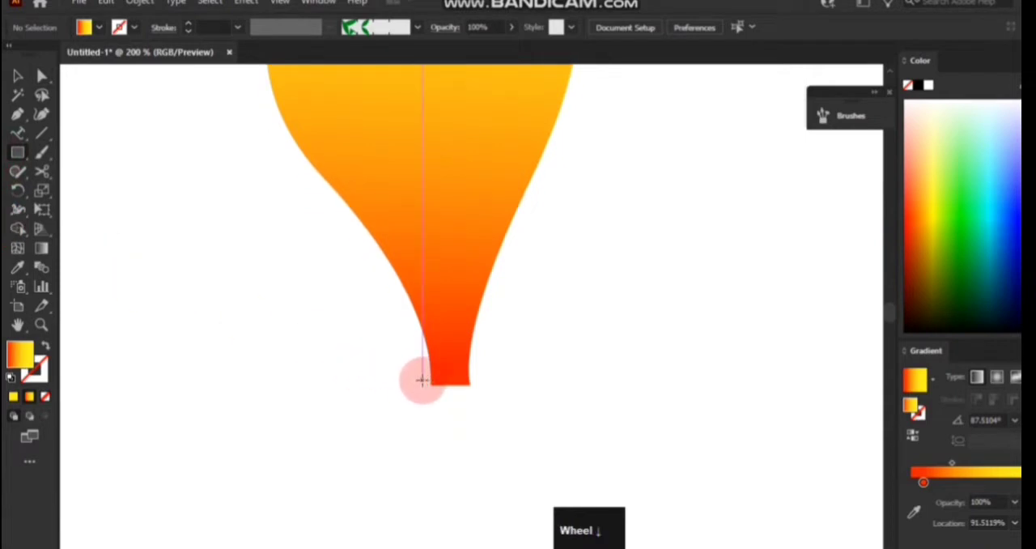
pyautogui.moveTo(418, 380); pyautogui.dragTo(485, 404)
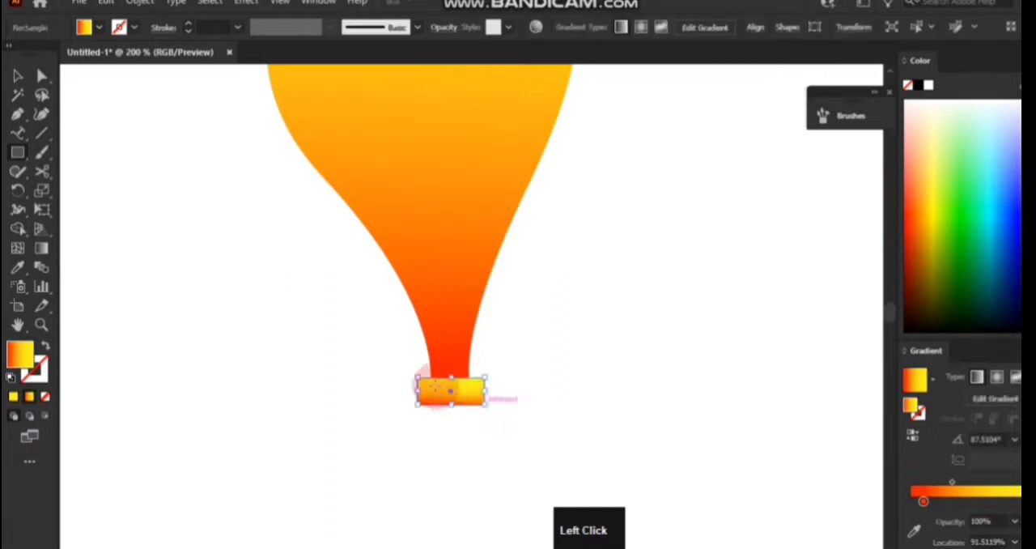
# Fully round the corners of the base rectangle and stretch it slightly taller downward.
pyautogui.click(42, 77)
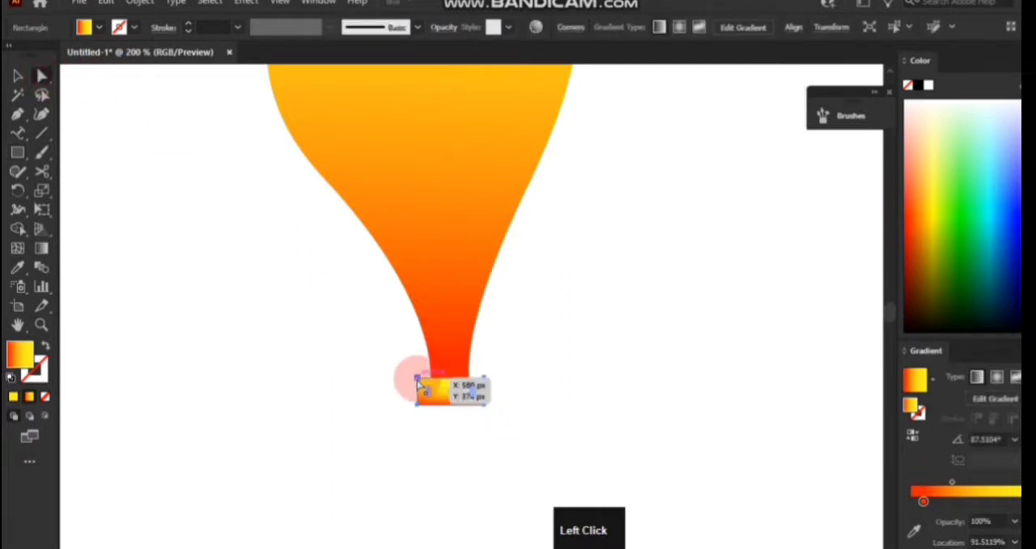
pyautogui.moveTo(426, 397); pyautogui.dragTo(467, 431)
pyautogui.click(21, 155)
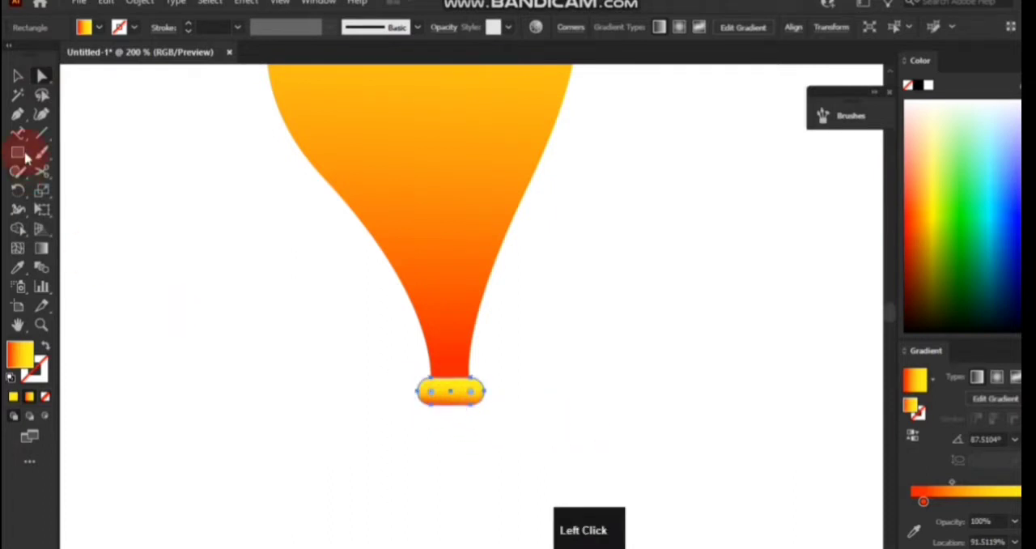
pyautogui.click(16, 77)
pyautogui.click(481, 478)
pyautogui.click(443, 405)
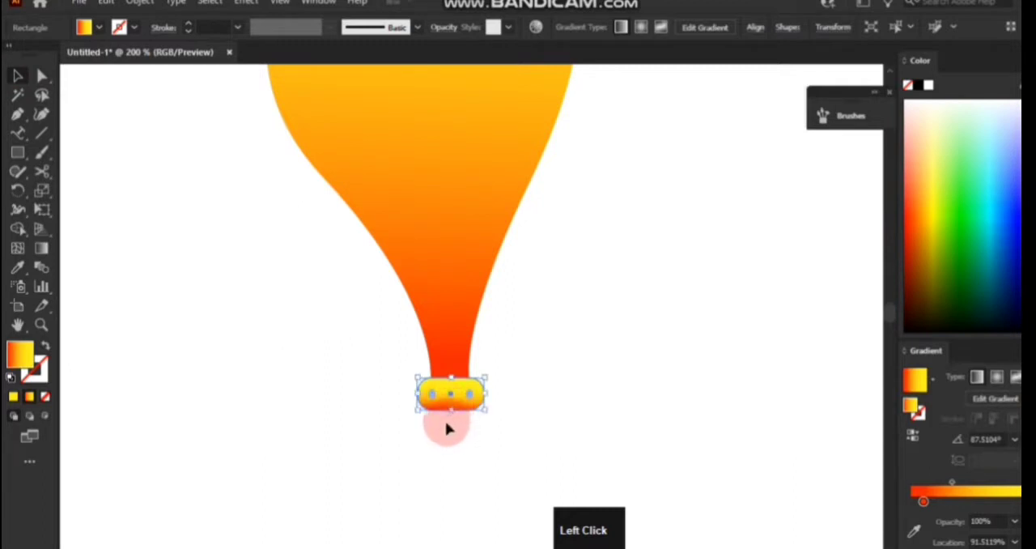
pyautogui.click(17, 76)
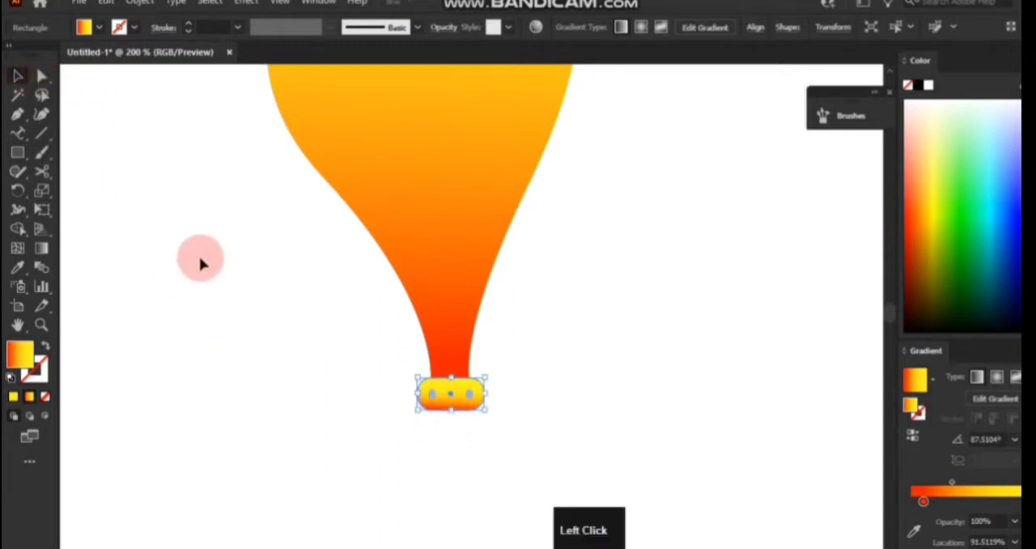
pyautogui.scroll(1, 223, 290)
pyautogui.click(223, 290)
pyautogui.scroll(7, 570, 312)
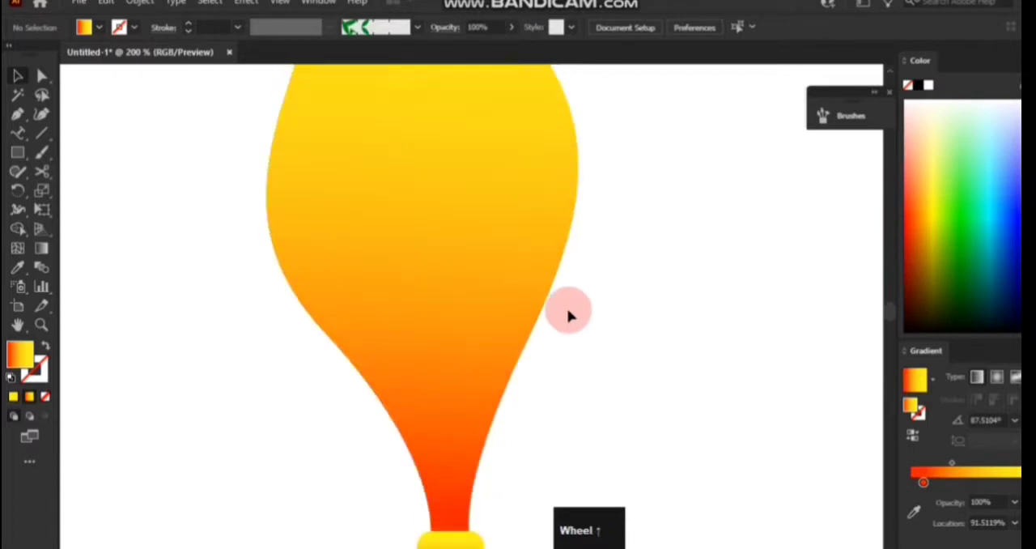
# Draw a tall, narrow vertical rectangle beside the flame, ending level with the underside of the rounded base.
pyautogui.scroll(-1, 606, 315)
pyautogui.click(19, 134)
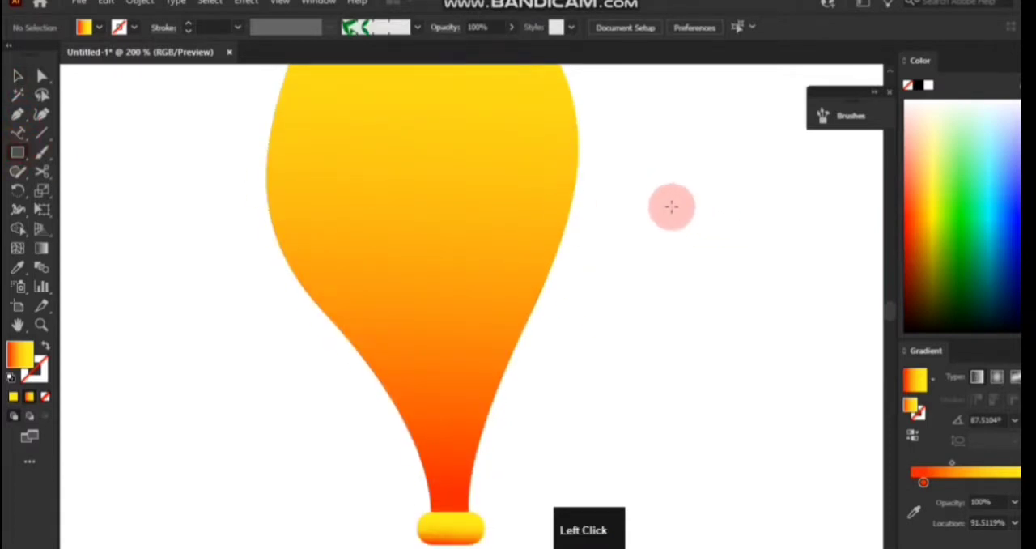
pyautogui.moveTo(671, 211); pyautogui.dragTo(684, 542)
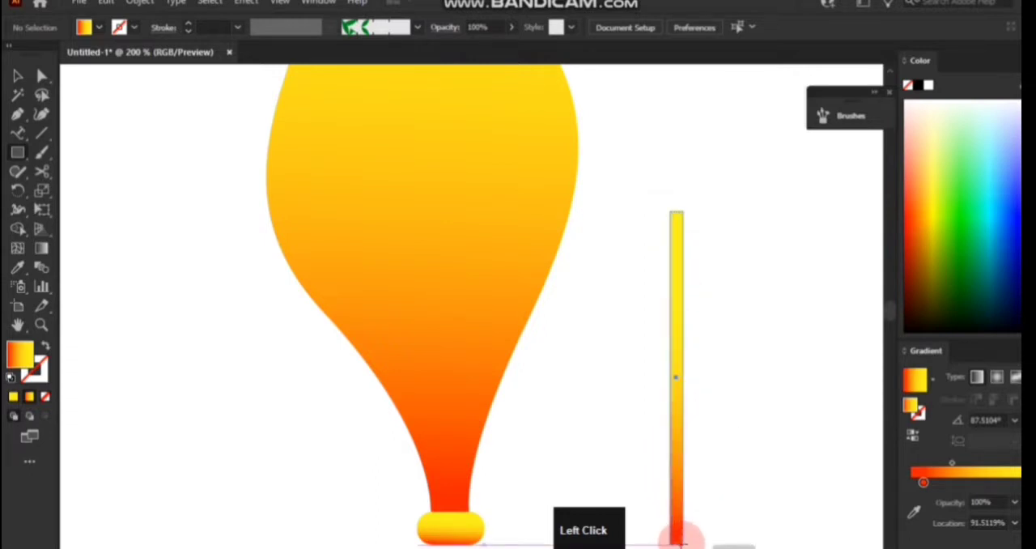
pyautogui.moveTo(676, 541); pyautogui.dragTo(677, 543)
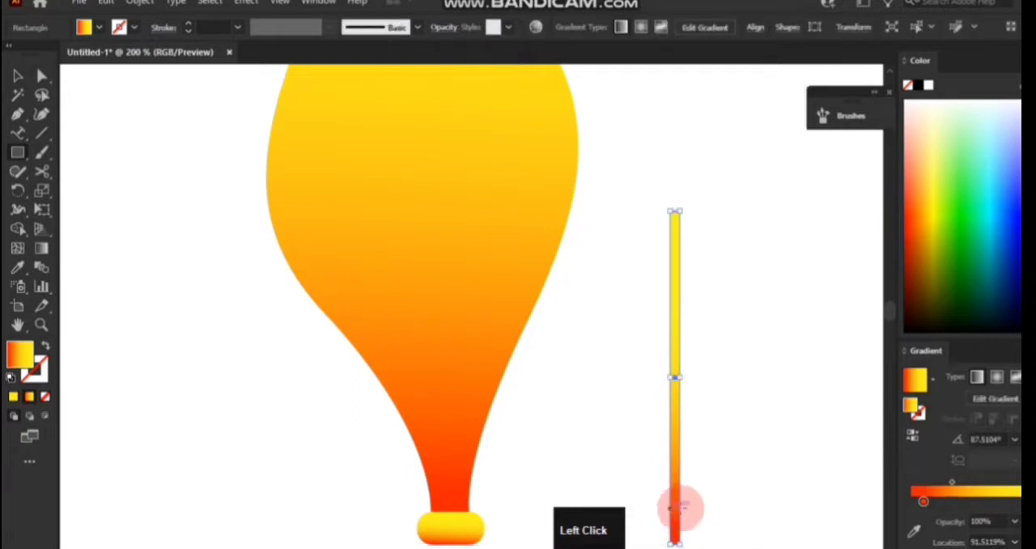
# Draw a small circle with the Ellipse tool over the upper end of the narrow bar.
pyautogui.rightClick(17, 153)
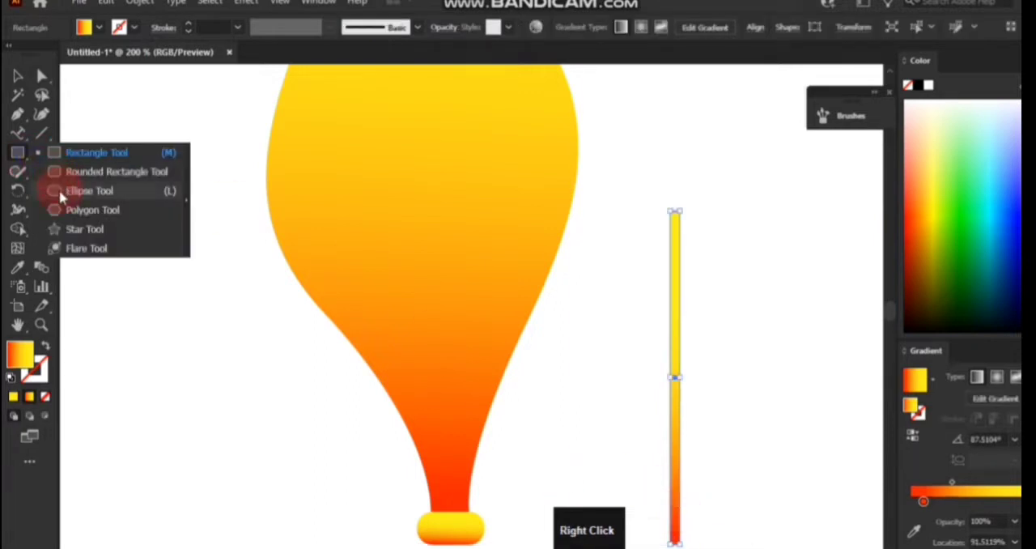
pyautogui.click(61, 196)
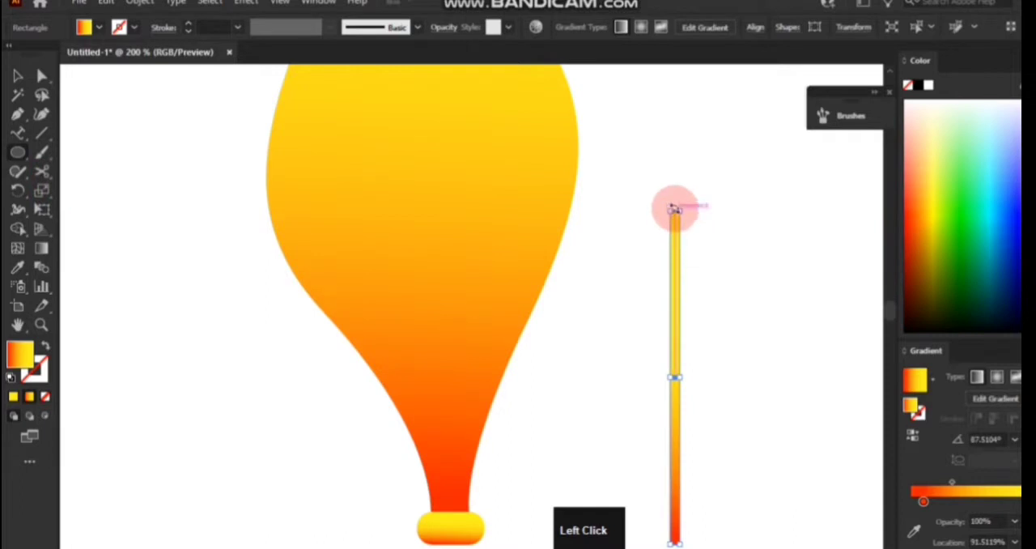
pyautogui.moveTo(675, 197); pyautogui.dragTo(734, 329)
# Align the circle and the narrow bar on their horizontal centers and fill both with solid black.
pyautogui.click(678, 32)
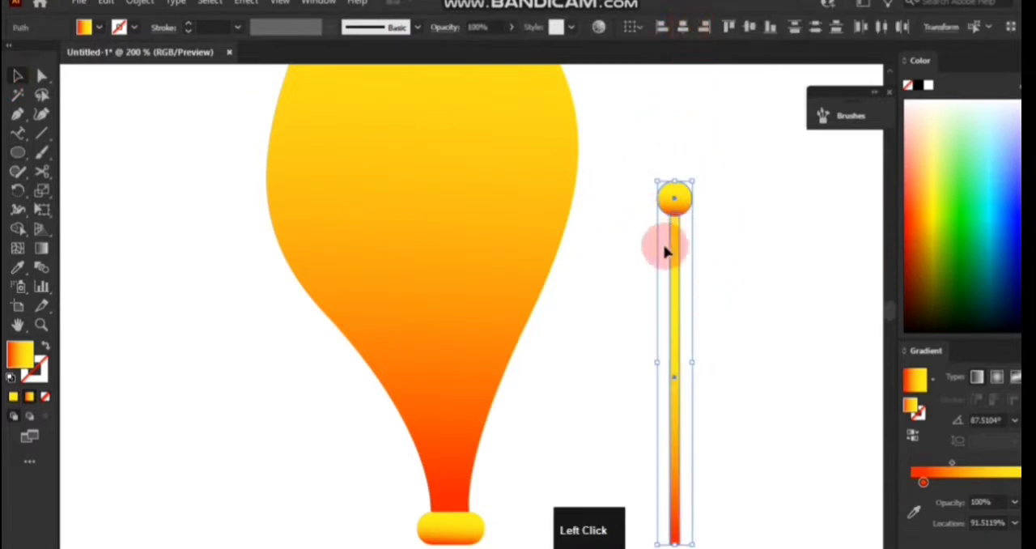
pyautogui.click(13, 397)
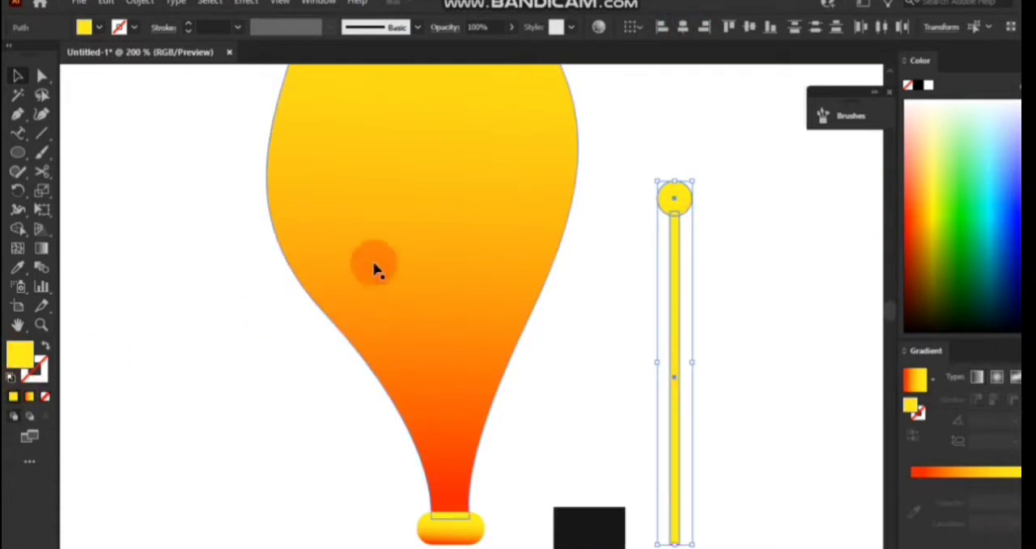
pyautogui.click(919, 87)
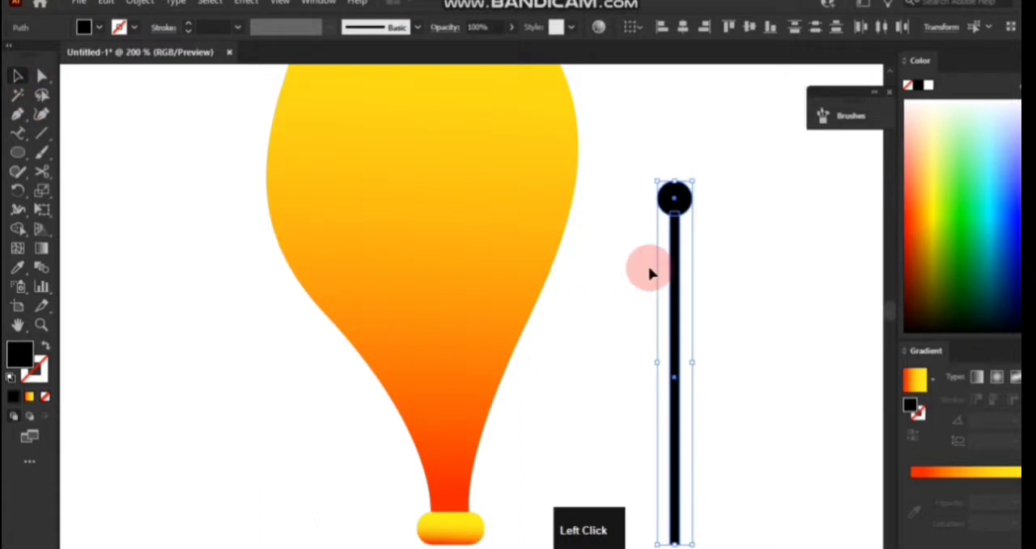
# Align the black bar and circle with the rounded base on their horizontal centers, over the flame.
pyautogui.keyDown('shift'); pyautogui.click(454, 531); pyautogui.keyUp('shift')
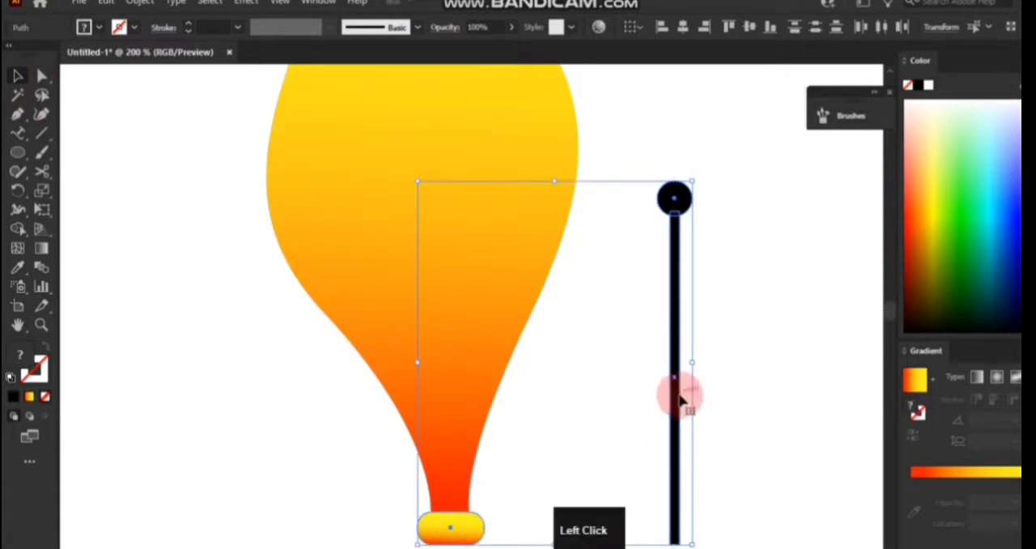
pyautogui.click(682, 26)
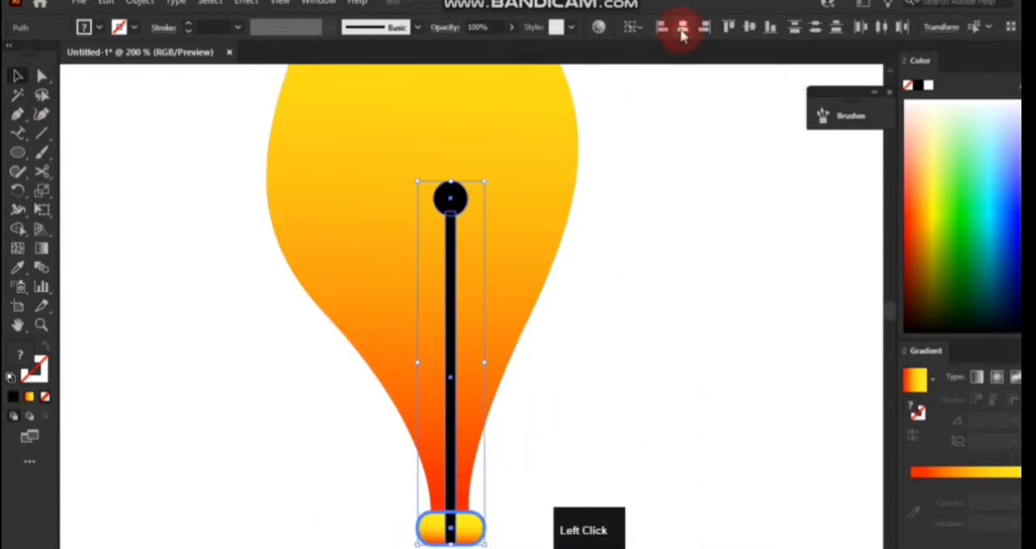
pyautogui.click(141, 249)
# Unite the flame and the rounded base into a single shape with the Pathfinder.
pyautogui.scroll(-3, 162, 254)
pyautogui.moveTo(356, 289); pyautogui.dragTo(425, 454)
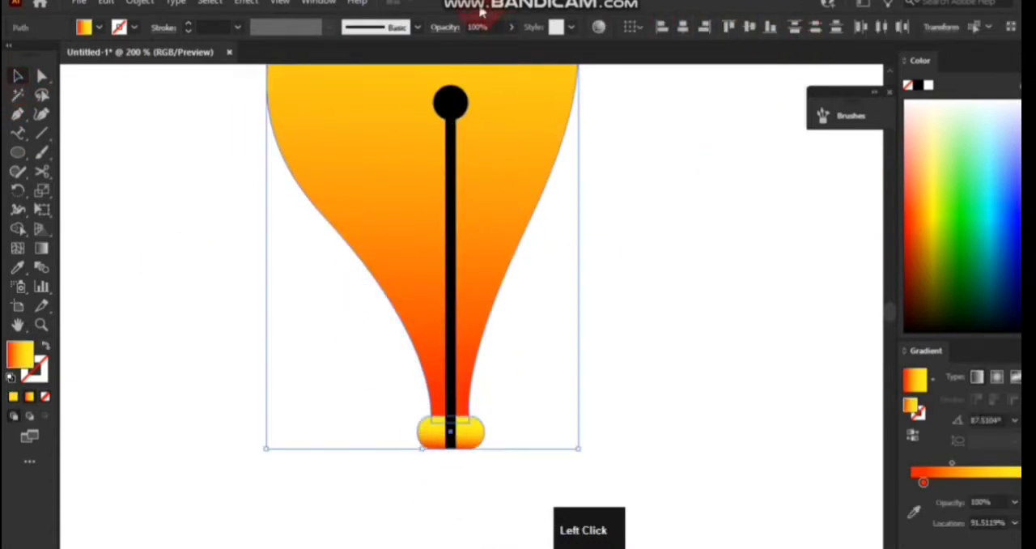
pyautogui.click(318, 2)
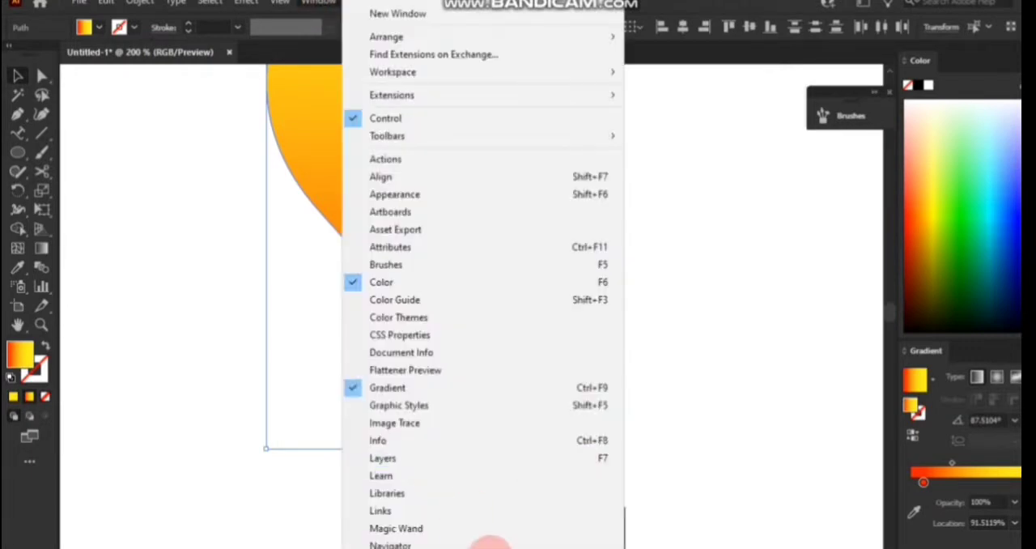
pyautogui.click(490, 542)
pyautogui.click(856, 249)
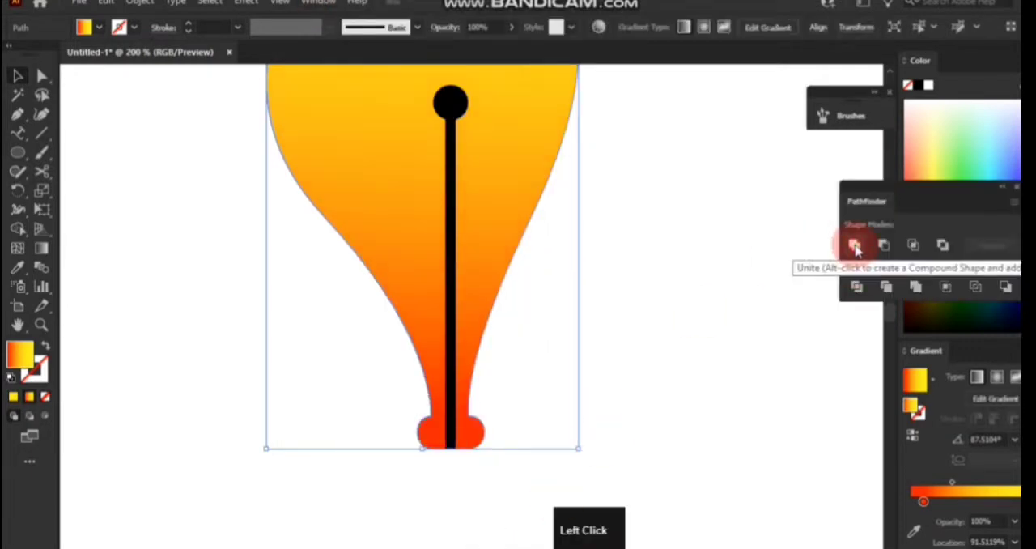
pyautogui.click(159, 212)
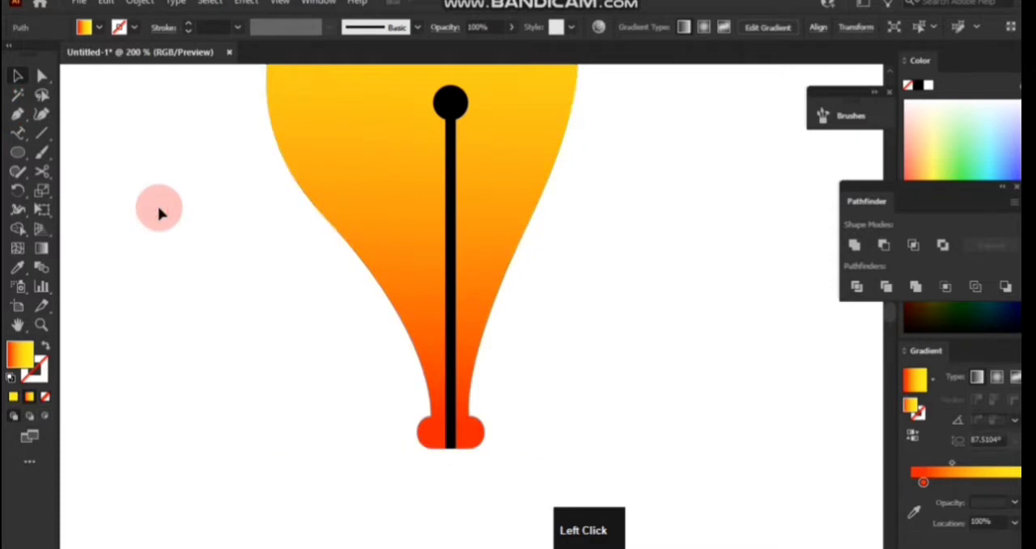
# Move the black circle and bar down slightly so the bar extends just past the underside of the base.
pyautogui.moveTo(261, 208); pyautogui.dragTo(468, 353)
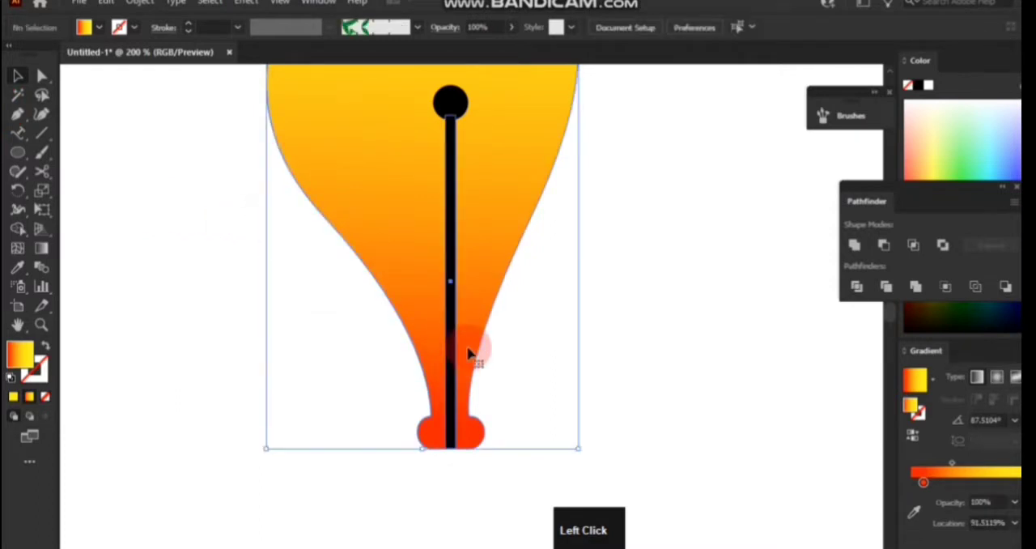
pyautogui.click(611, 340)
pyautogui.click(450, 286)
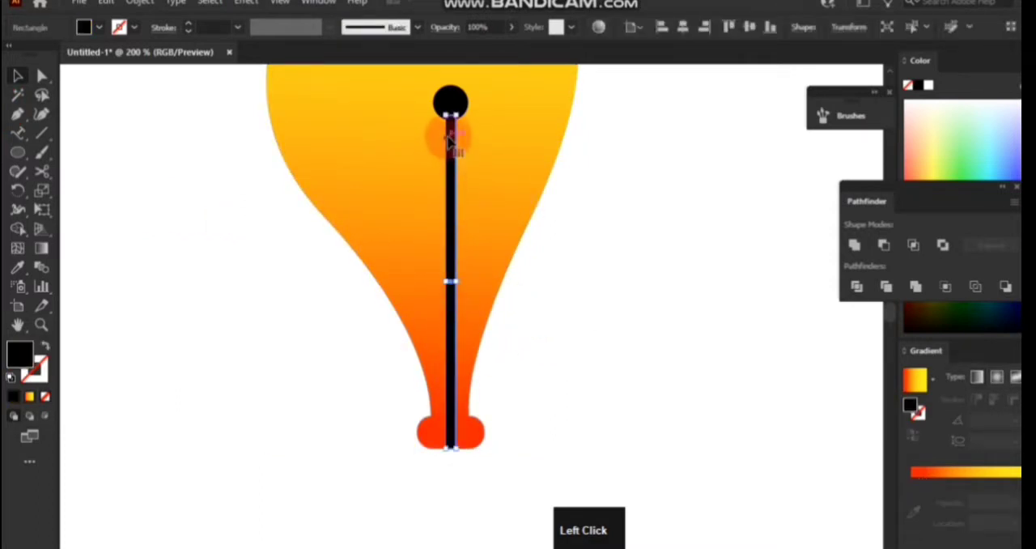
pyautogui.keyDown('shift'); pyautogui.click(456, 106); pyautogui.keyUp('shift')
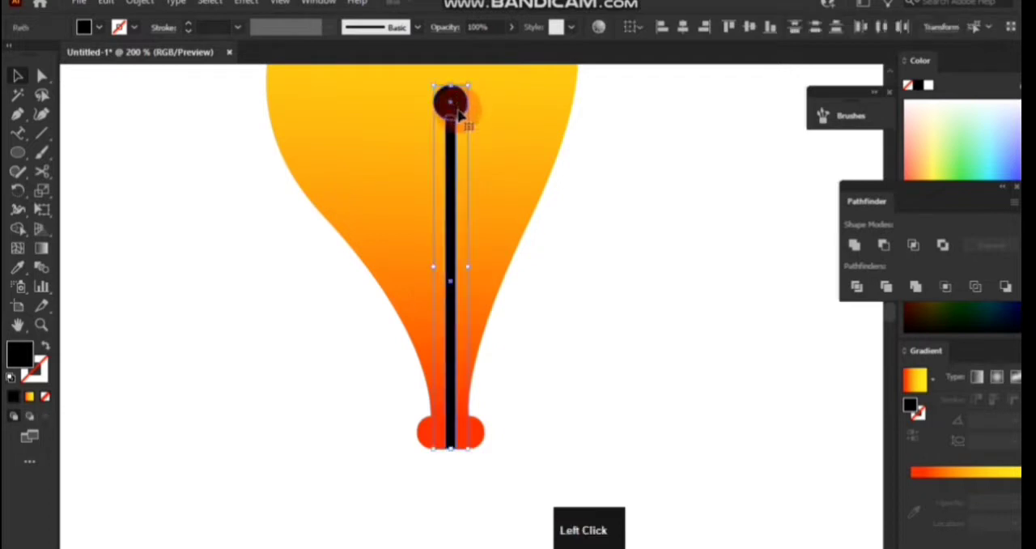
pyautogui.click(539, 243)
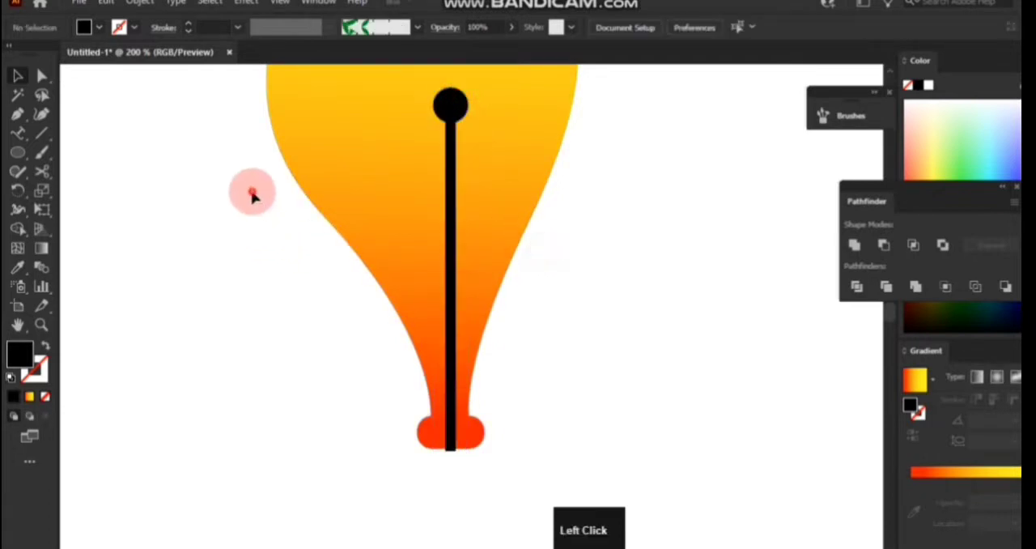
# Cut the black circle and bar out of the flame shape with the Shape Builder tool.
pyautogui.moveTo(248, 95); pyautogui.dragTo(575, 465)
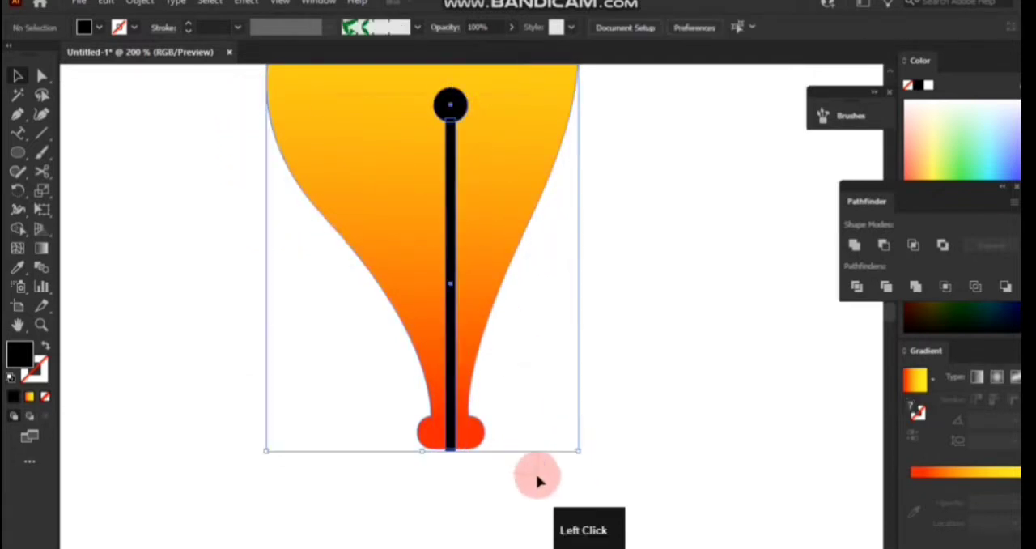
pyautogui.click(18, 229)
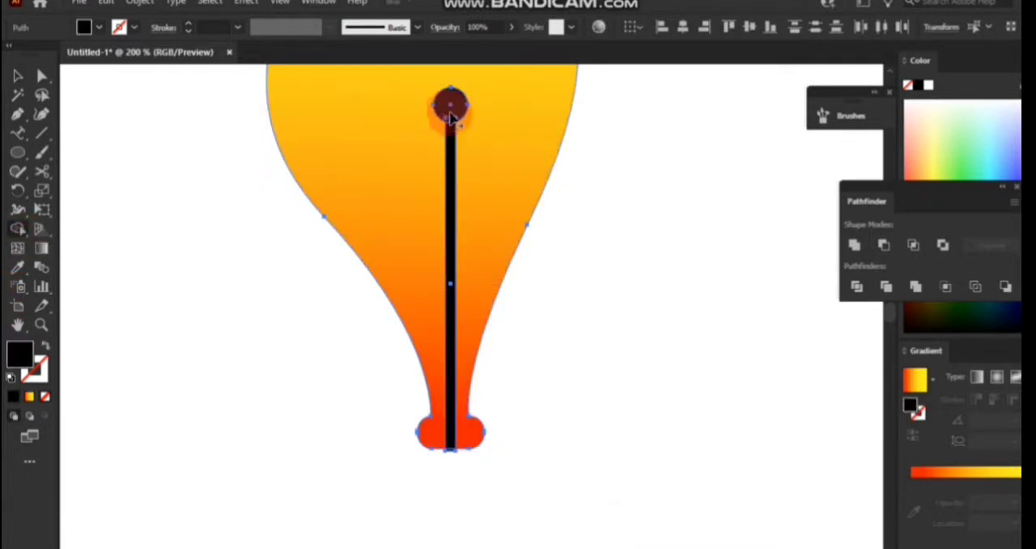
pyautogui.keyDown('alt'); pyautogui.click(450, 132); pyautogui.keyUp('alt')
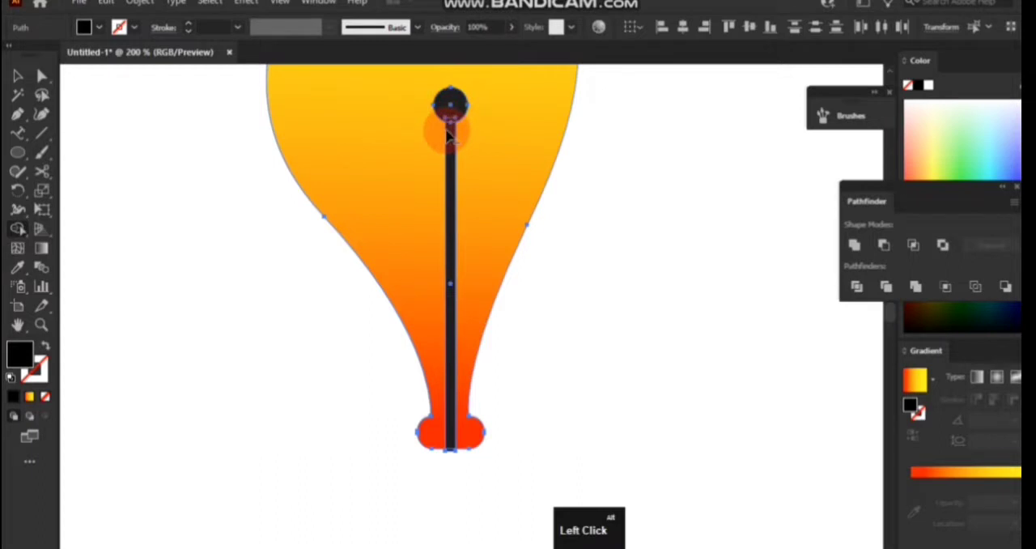
pyautogui.scroll(5, 455, 492)
pyautogui.scroll(-5, 454, 492)
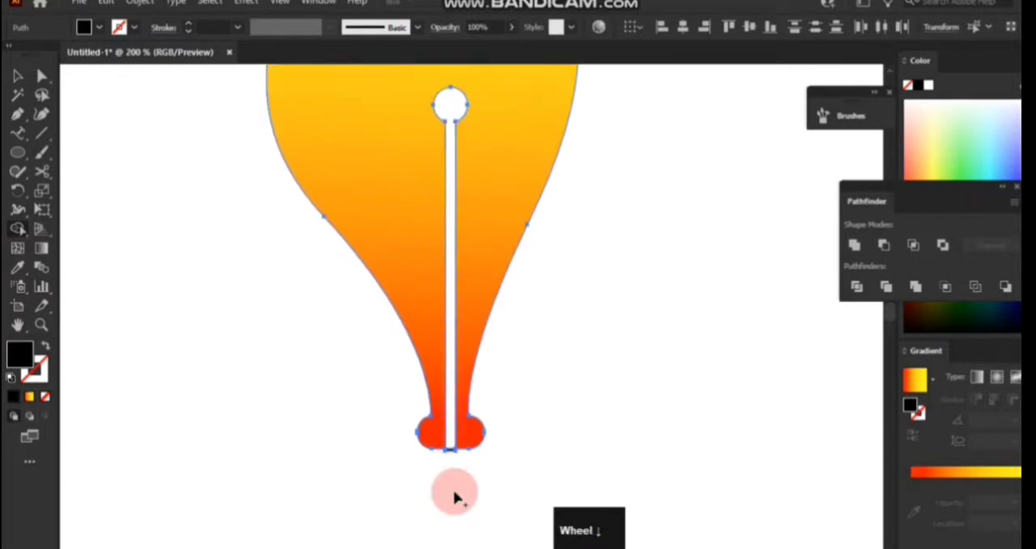
# Delete the small leftover black piece beneath the base of the flame.
pyautogui.scroll(-3, 454, 493)
pyautogui.scroll(5, 442, 360)
pyautogui.scroll(3, 444, 357)
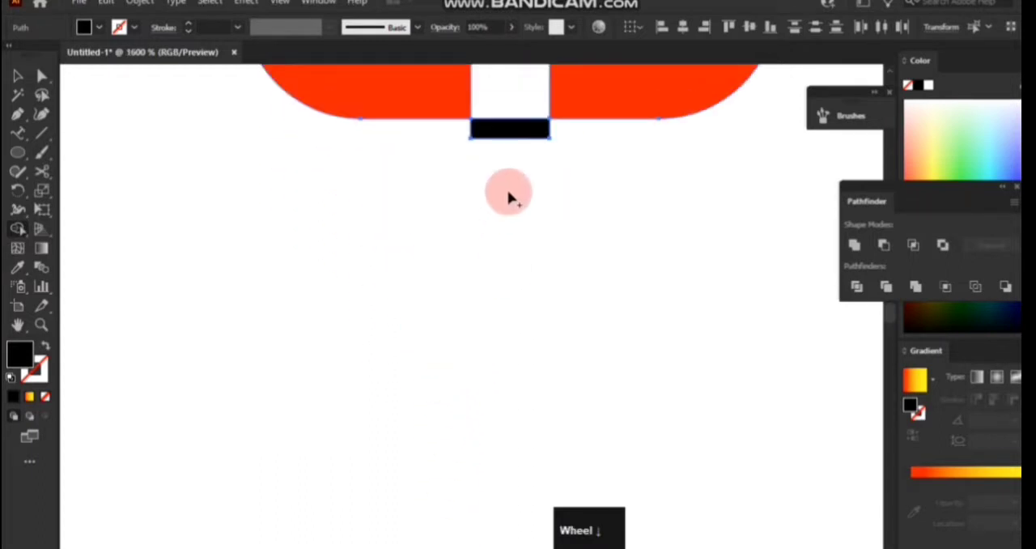
pyautogui.press('v')
pyautogui.click(495, 125)
pyautogui.press('Delete')
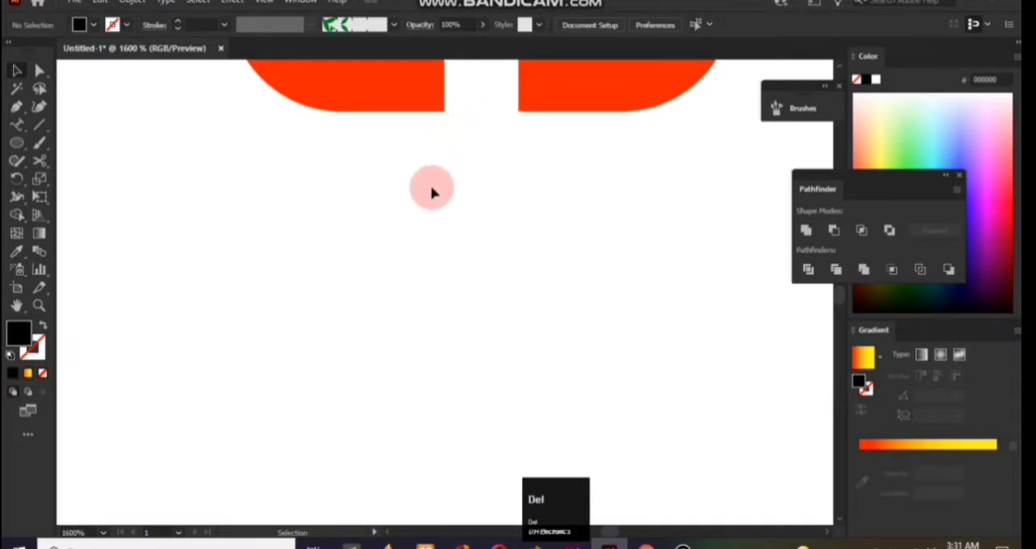
# Move the flame about 252 px right and 101 px down, to the right side of the artboard.
pyautogui.scroll(-5, 431, 194)
pyautogui.scroll(-3, 432, 197)
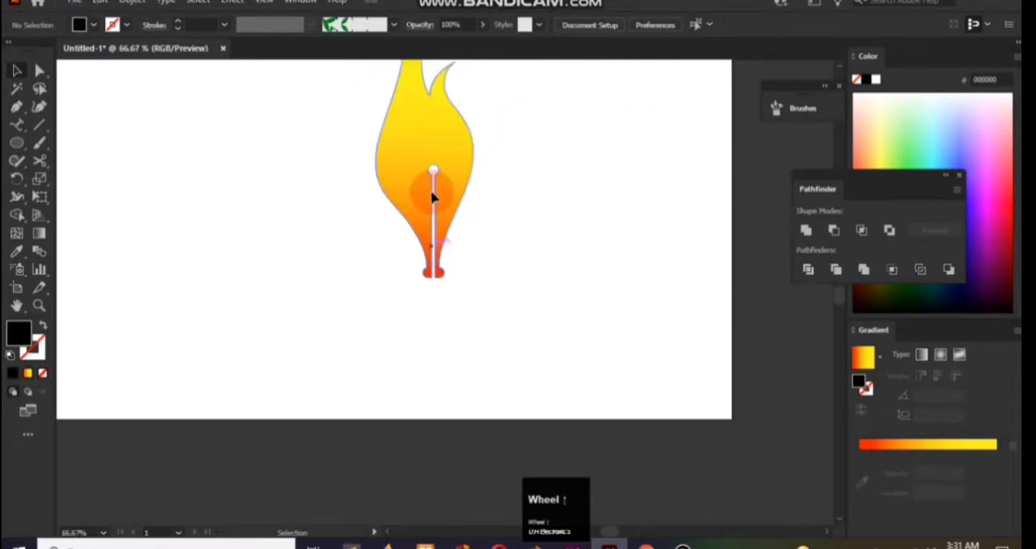
pyautogui.scroll(1, 432, 194)
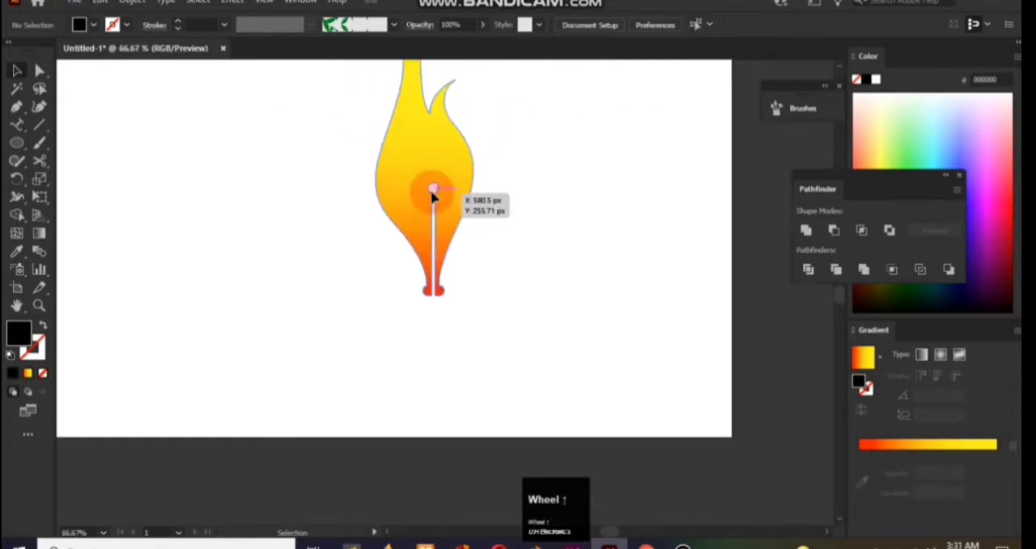
pyautogui.click(11, 72)
pyautogui.moveTo(403, 166); pyautogui.dragTo(612, 243)
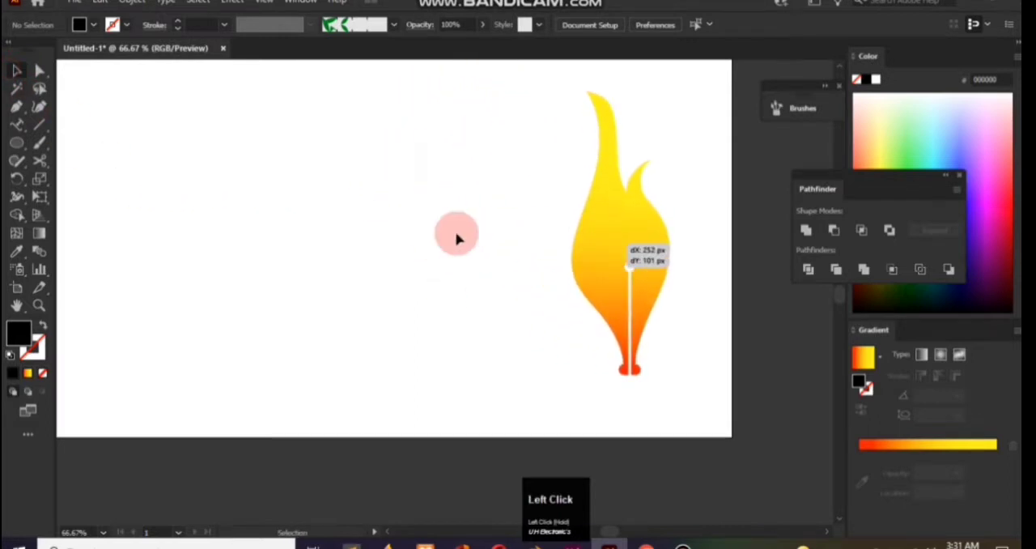
pyautogui.click(16, 73)
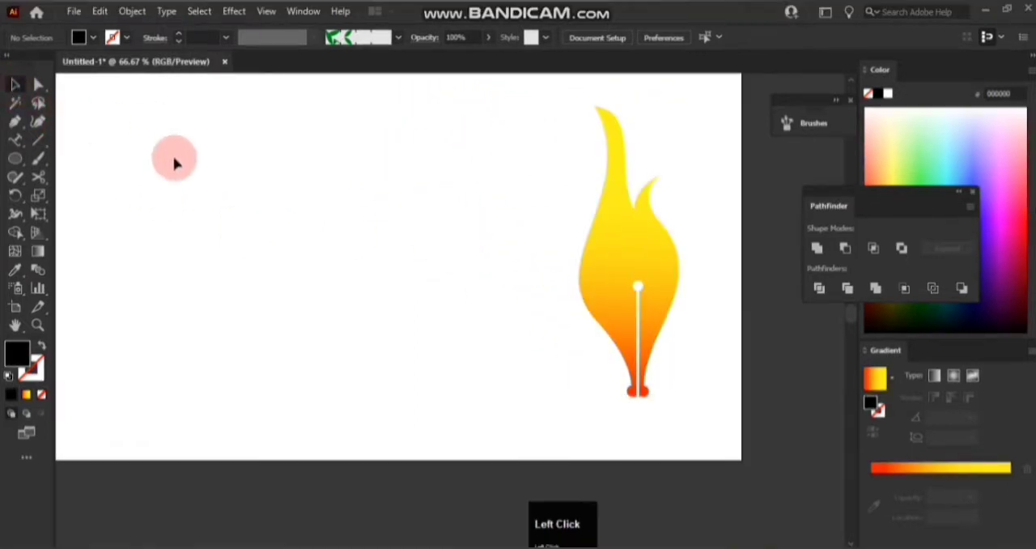
# Draw a large circle on the empty part of the artboard and swap its fill and stroke to leave a black outline.
pyautogui.scroll(1, 174, 163)
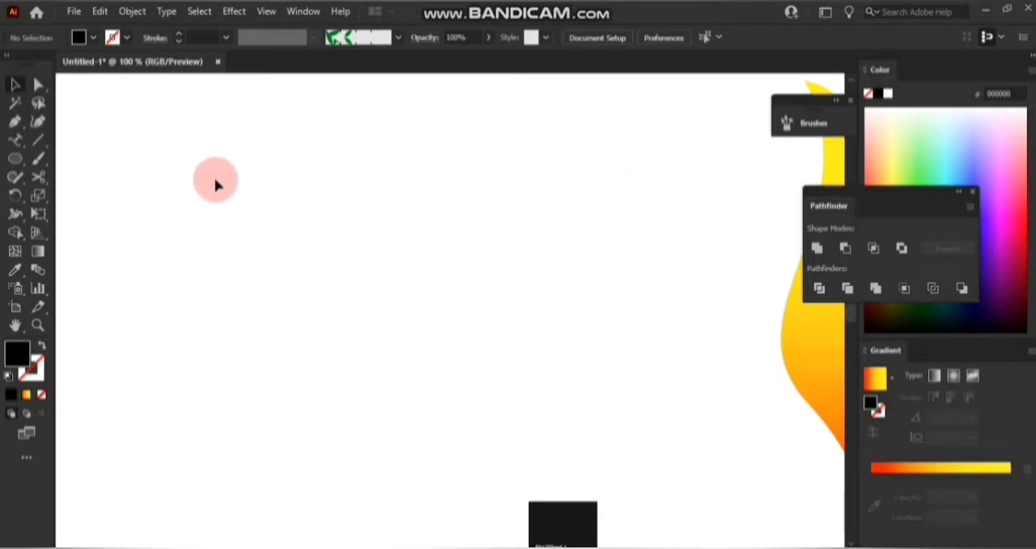
pyautogui.click(16, 161)
pyautogui.moveTo(278, 167); pyautogui.dragTo(559, 444)
pyautogui.scroll(-2, 502, 415)
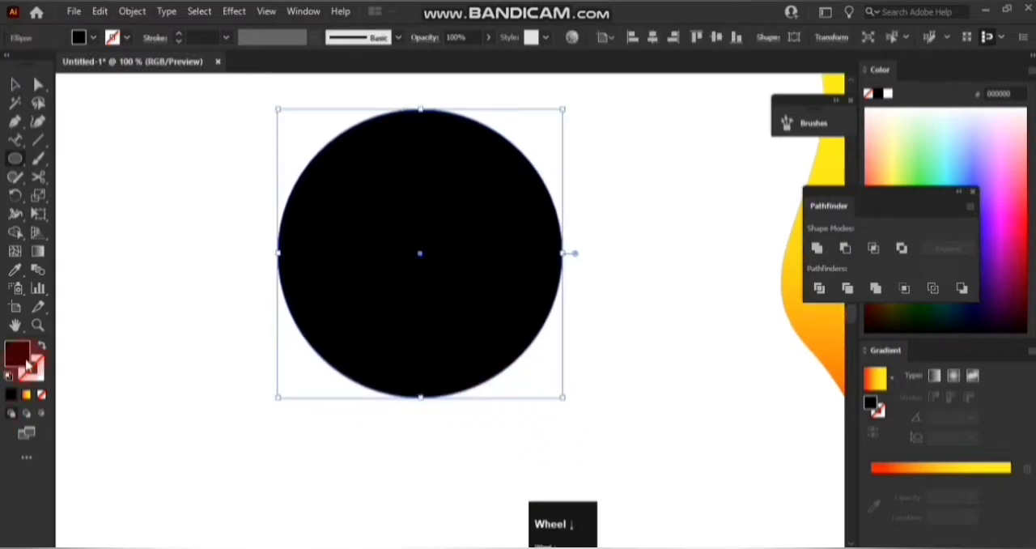
pyautogui.click(41, 348)
# Draw a slightly smaller outlined circle from the center of the large circle.
pyautogui.click(15, 163)
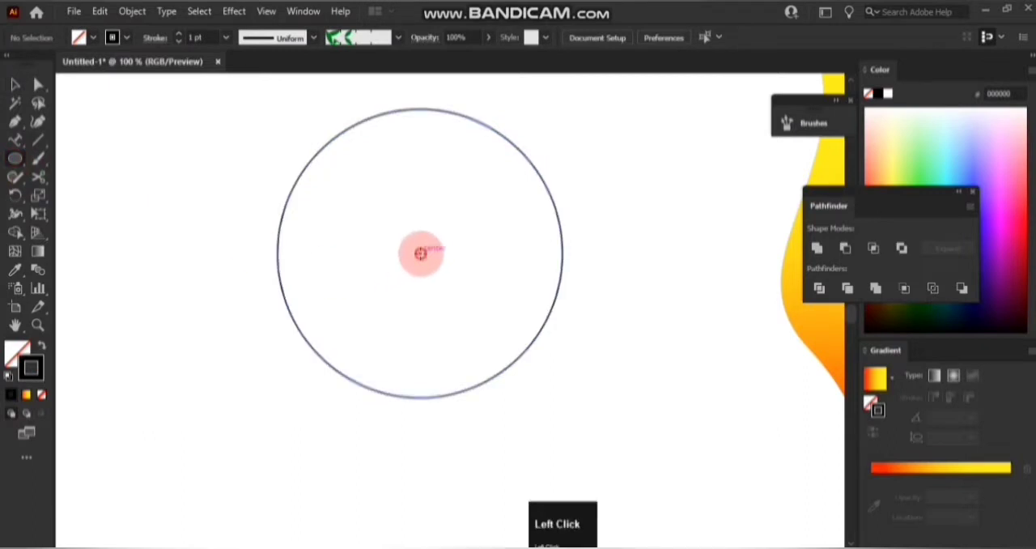
pyautogui.moveTo(420, 254); pyautogui.dragTo(510, 372)
pyautogui.click(15, 87)
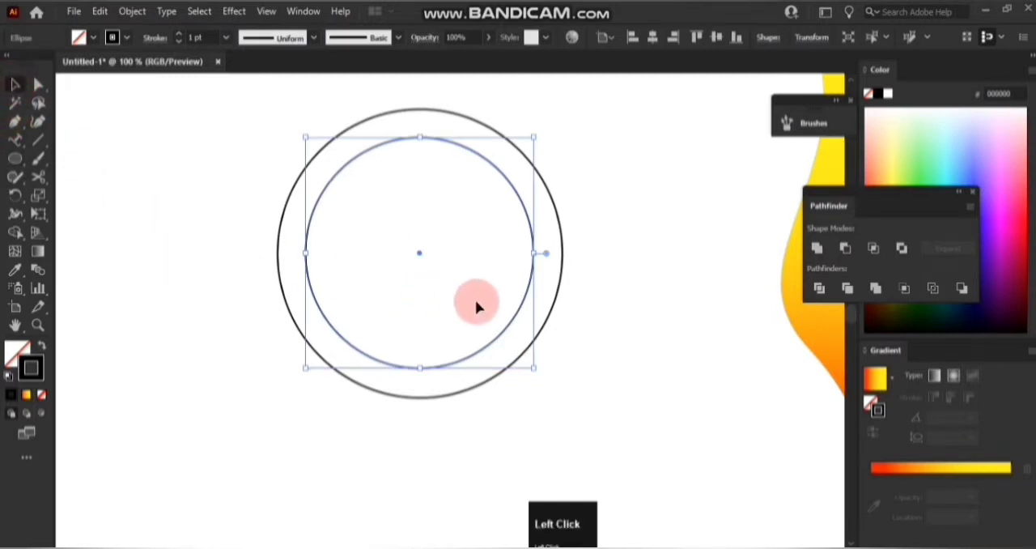
pyautogui.click(162, 144)
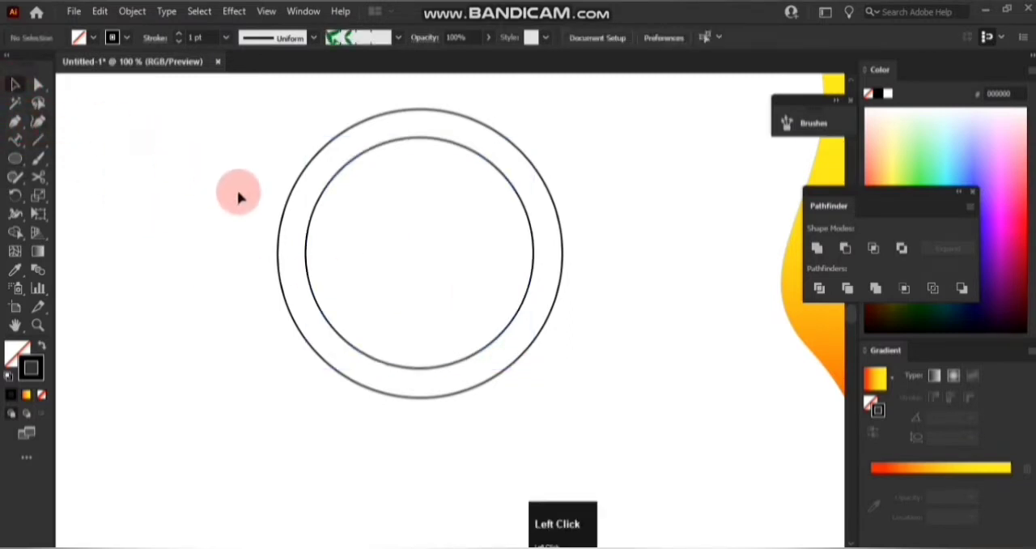
# Duplicate the inner circle, place the copy beside the outer circle and enlarge it slightly about its center.
pyautogui.click(306, 234)
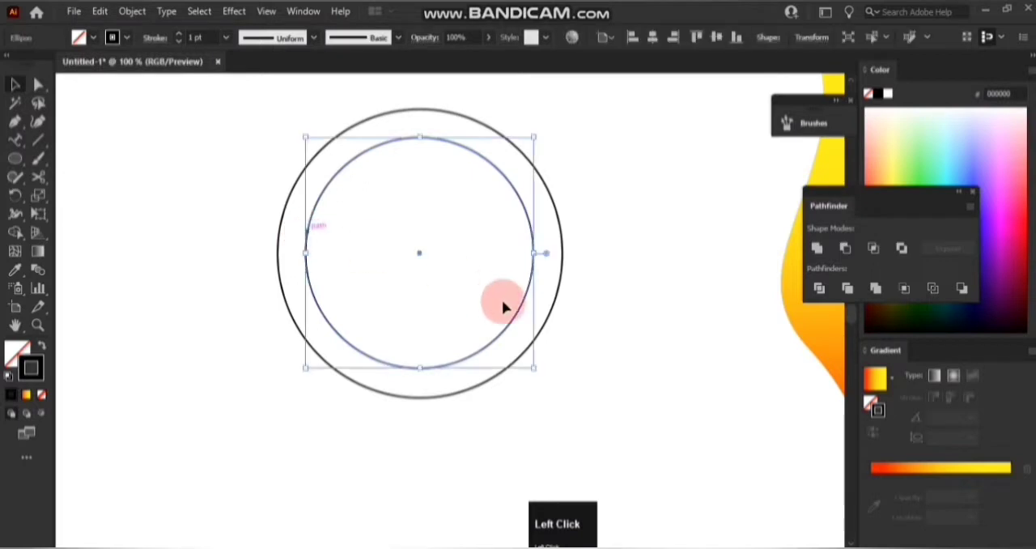
pyautogui.click(420, 256)
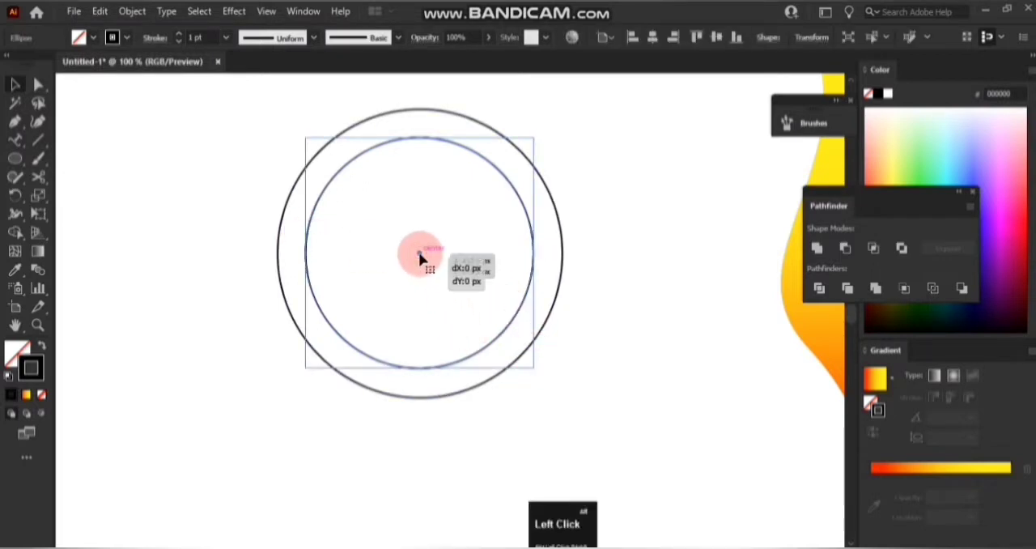
pyautogui.moveTo(420, 256); pyautogui.dragTo(185, 366)
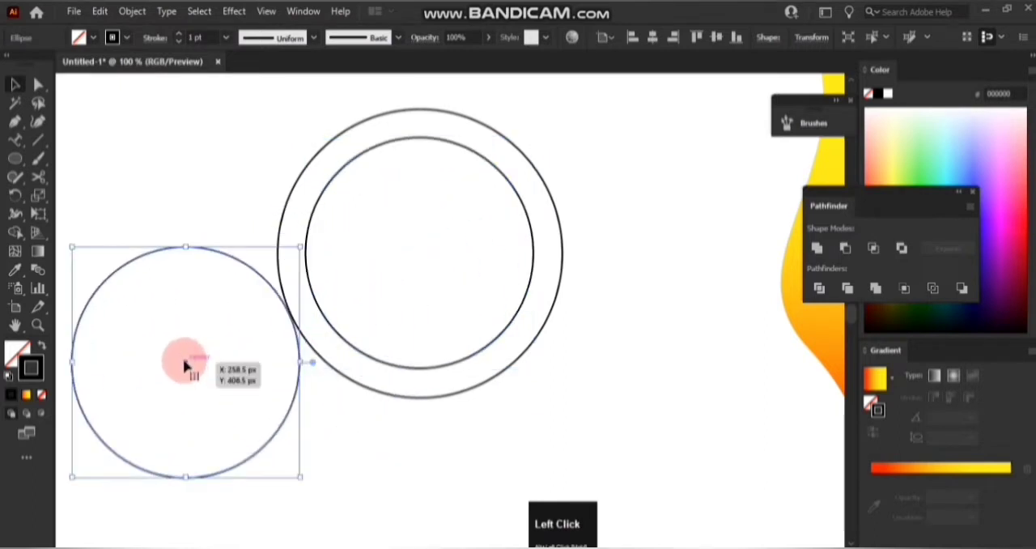
pyautogui.hscroll(-3, 188, 362)
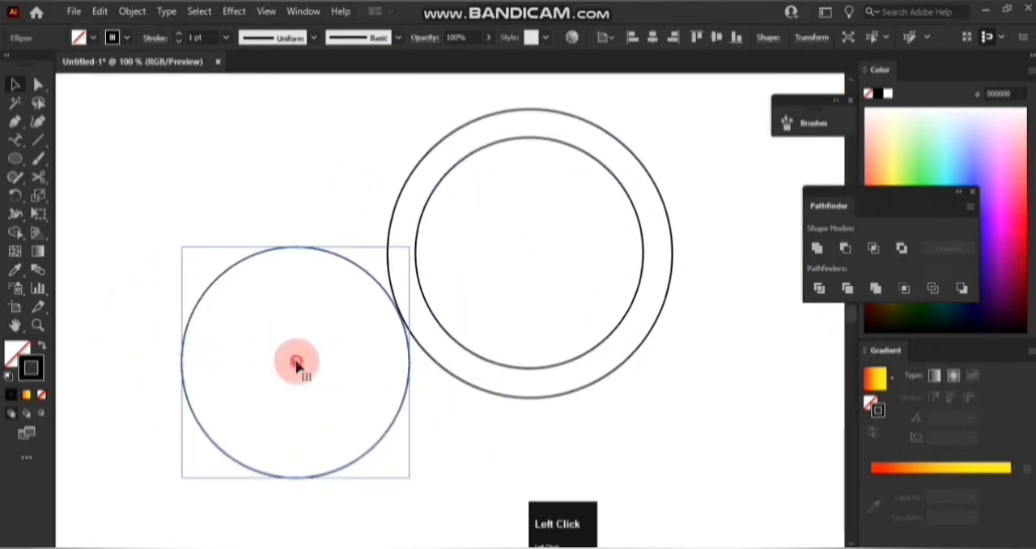
pyautogui.moveTo(297, 366); pyautogui.dragTo(251, 268)
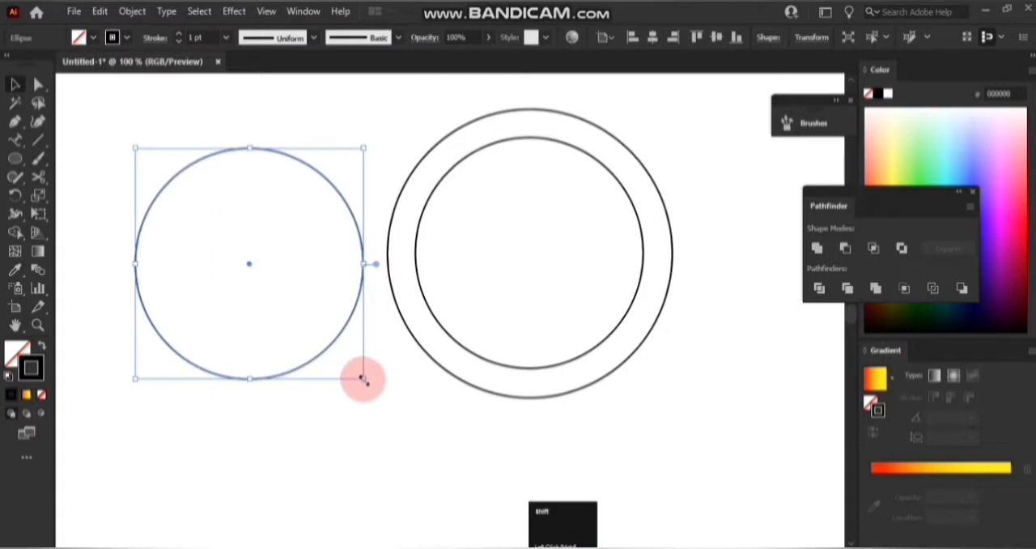
pyautogui.moveTo(363, 379); pyautogui.dragTo(370, 387)
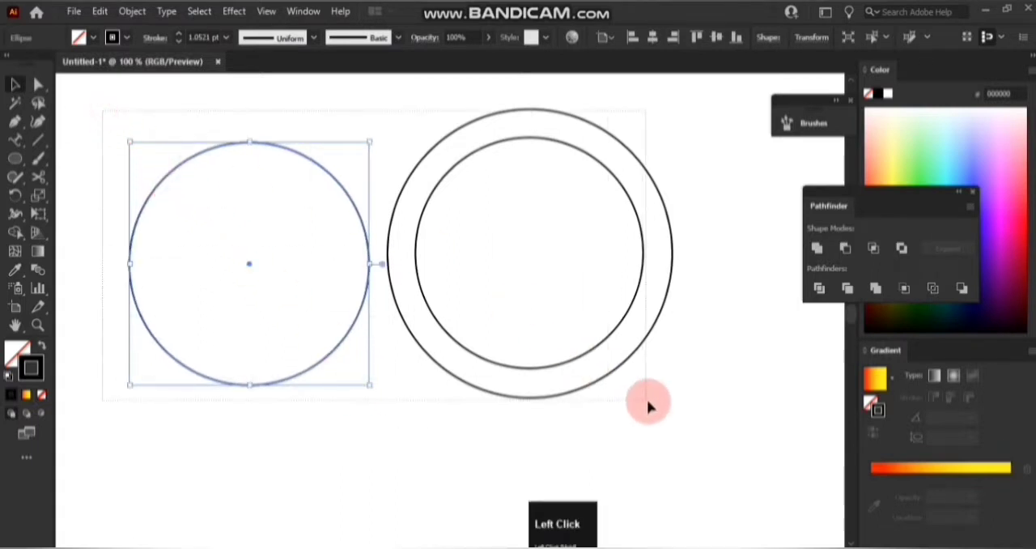
# Align all three circles on their horizontal and vertical centers, and select the middle circle.
pyautogui.moveTo(649, 404); pyautogui.dragTo(649, 402)
pyautogui.click(600, 38)
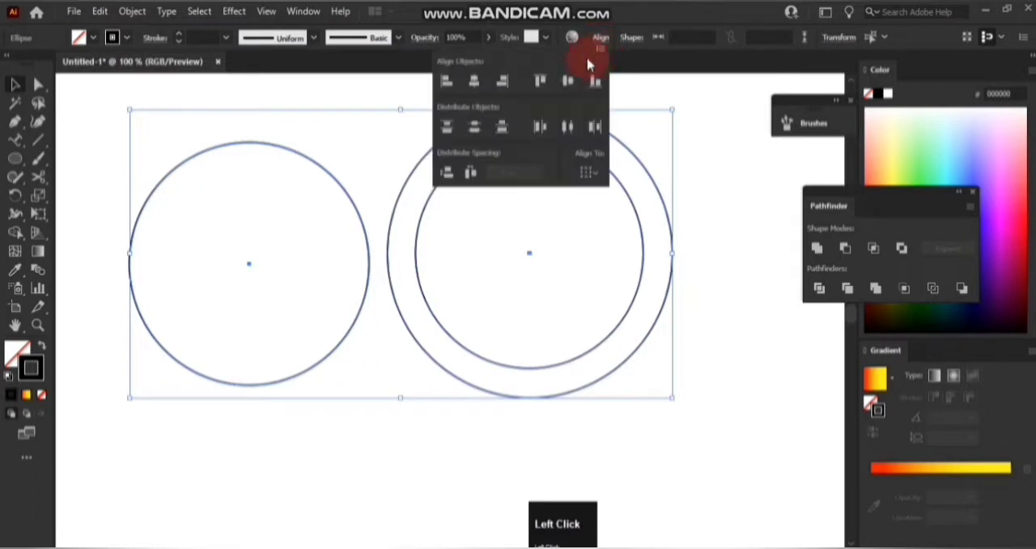
pyautogui.click(475, 81)
pyautogui.click(569, 84)
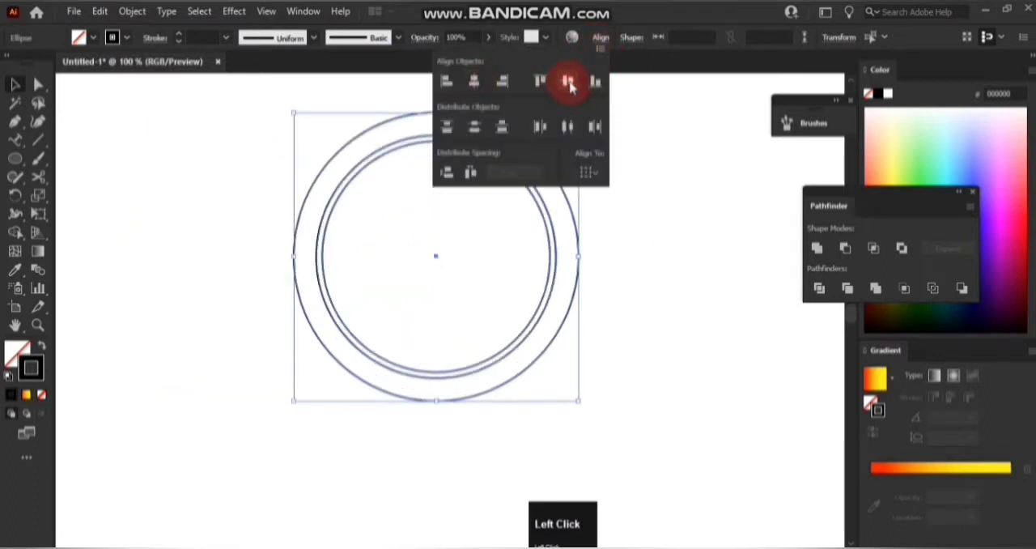
pyautogui.click(671, 179)
pyautogui.click(599, 272)
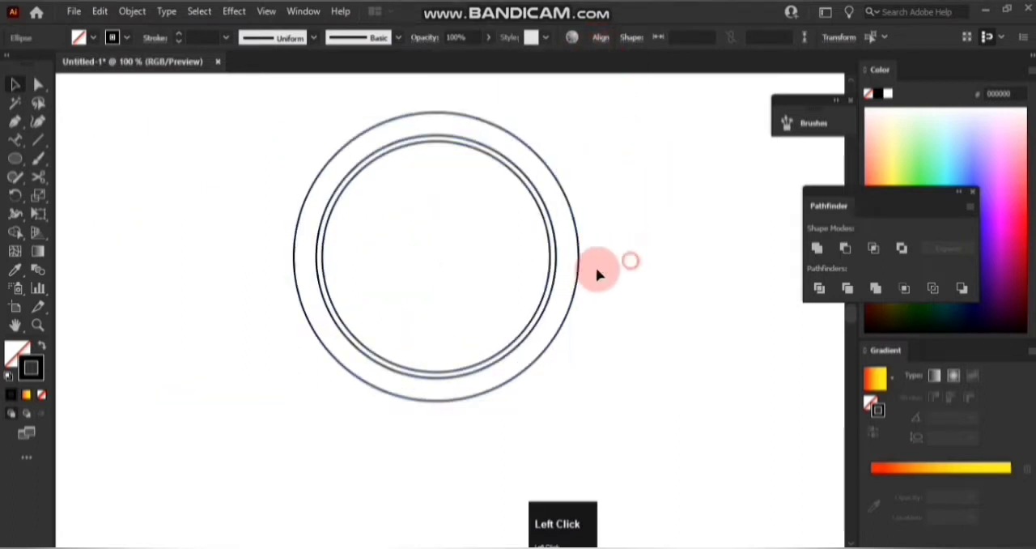
pyautogui.click(555, 279)
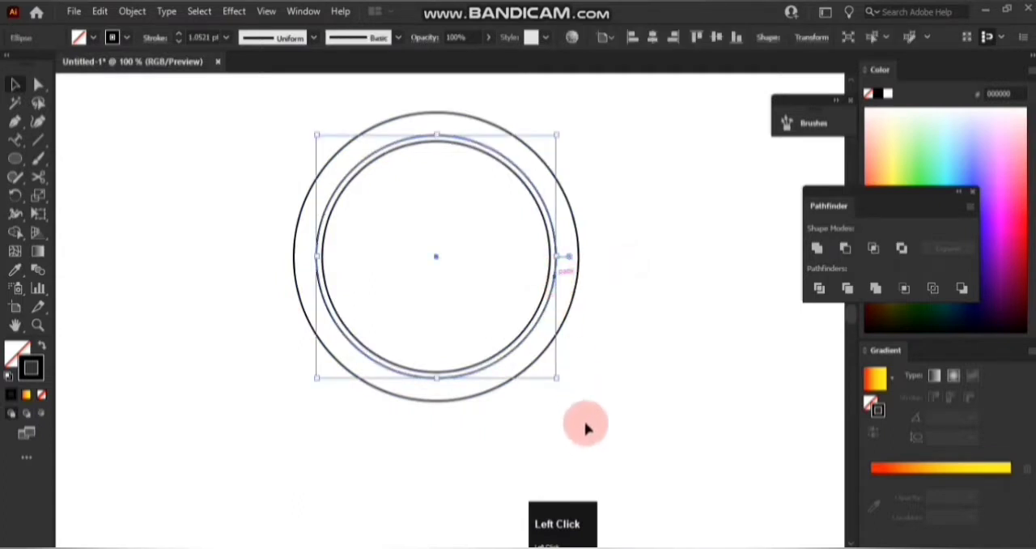
# Enlarge the middle circle about its center to sit between the other two, and move it clear of them onto empty artboard.
pyautogui.moveTo(557, 378); pyautogui.dragTo(567, 391)
pyautogui.click(612, 362)
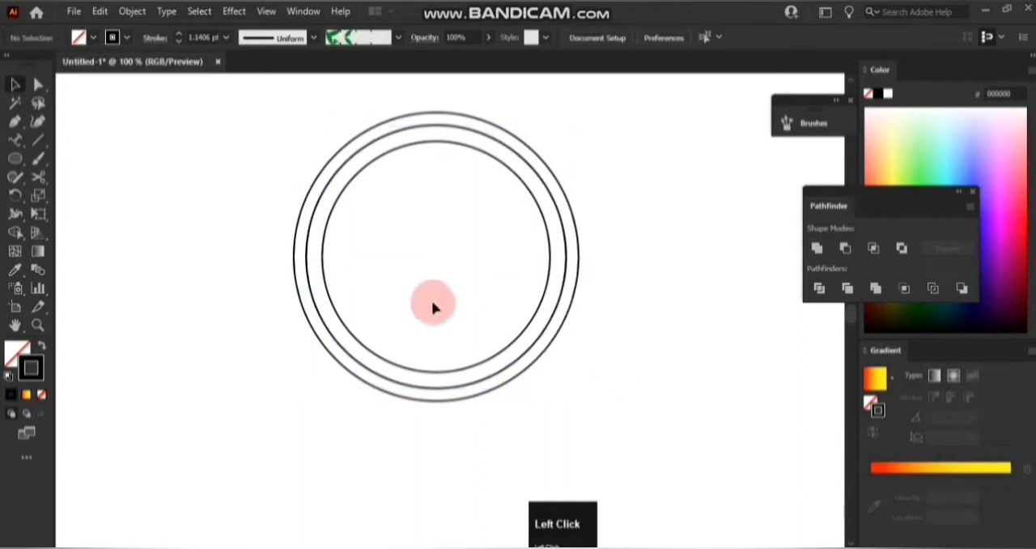
pyautogui.click(560, 295)
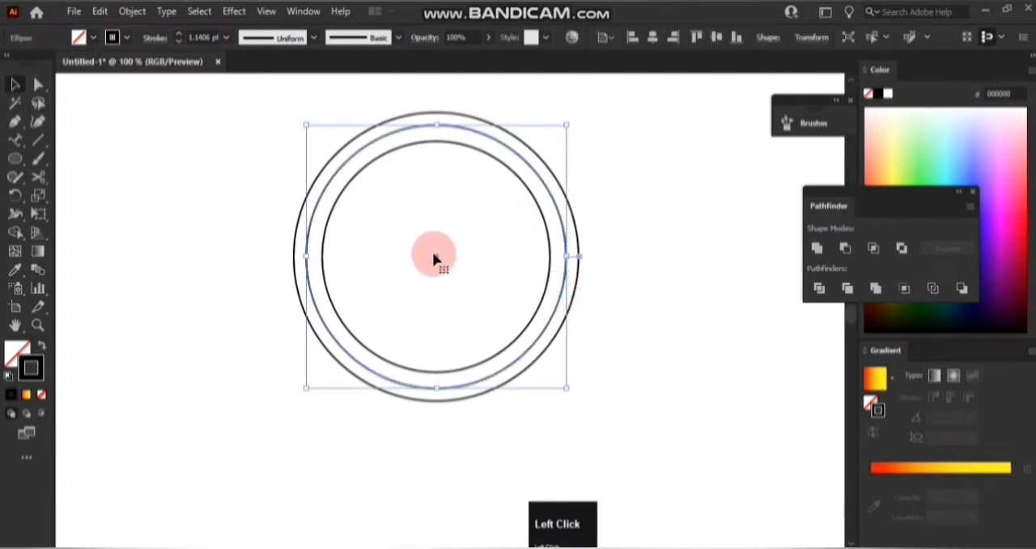
pyautogui.moveTo(433, 257); pyautogui.dragTo(186, 256)
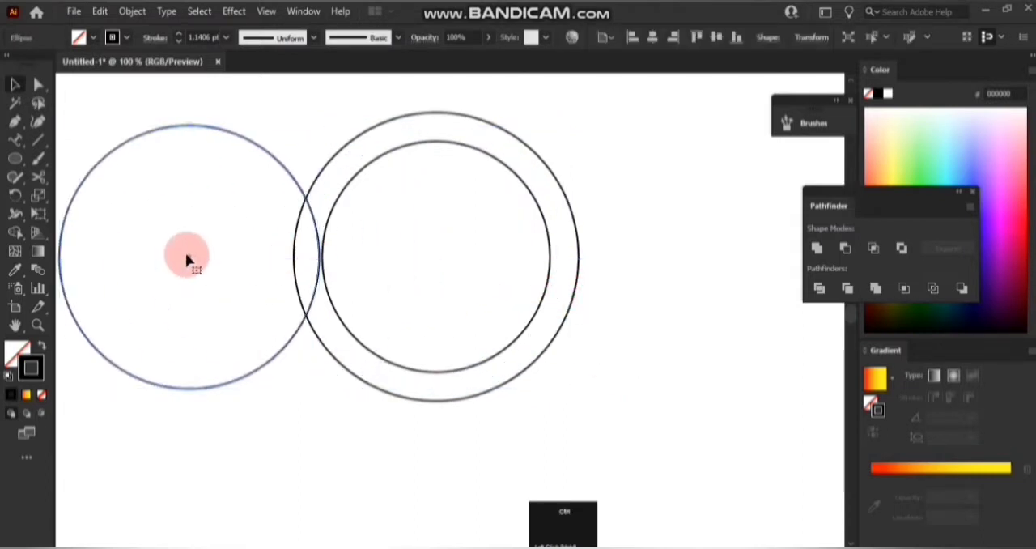
pyautogui.hscroll(1, 189, 259)
pyautogui.hscroll(-5, 194, 259)
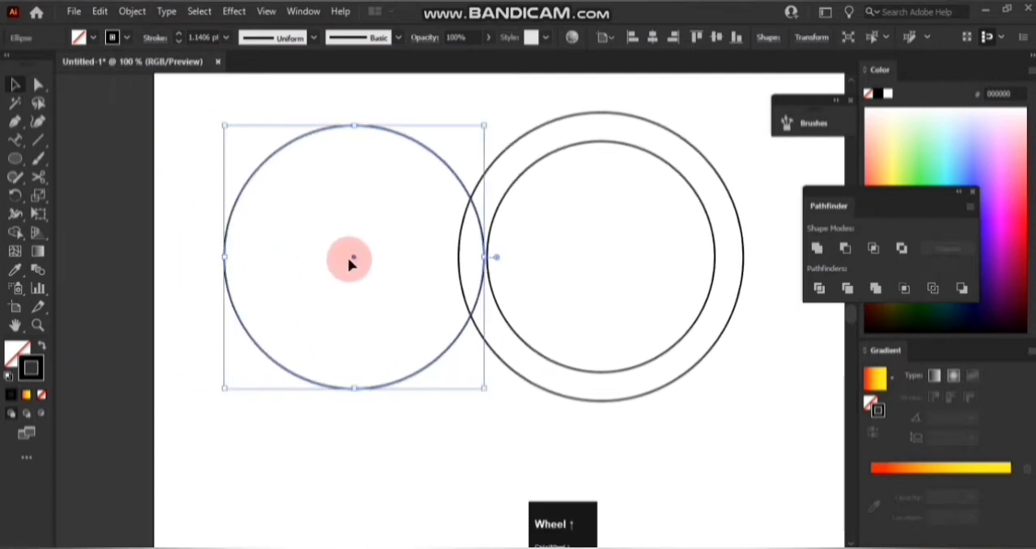
pyautogui.moveTo(354, 259); pyautogui.dragTo(300, 270)
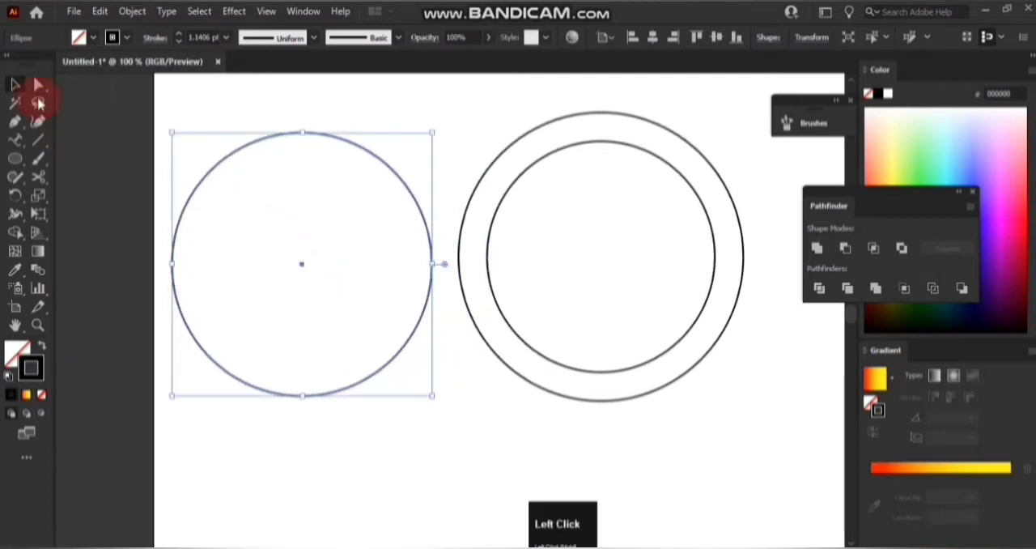
# Delete the separated circle's top and right anchor points, leaving only its lower-left quarter arc.
pyautogui.click(39, 86)
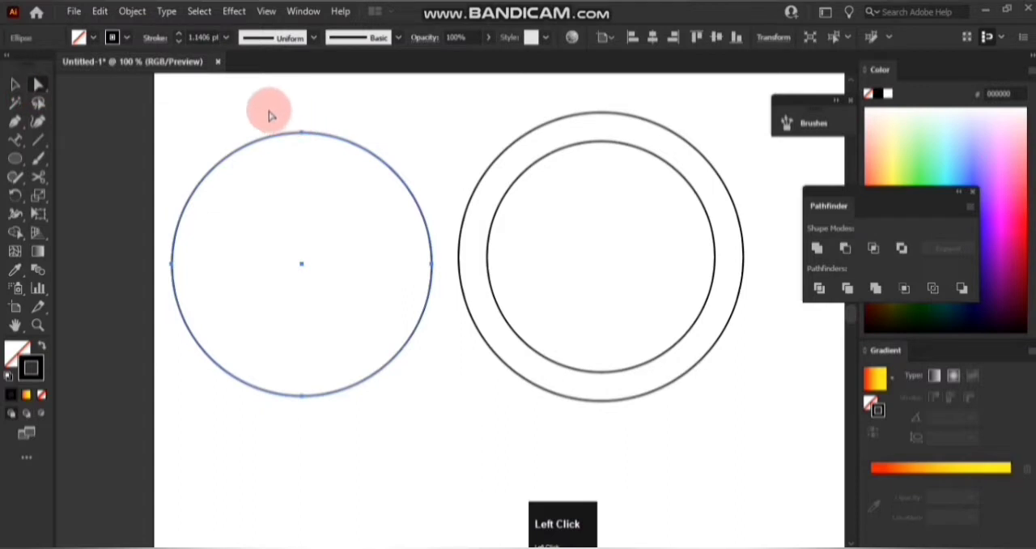
pyautogui.moveTo(269, 109); pyautogui.dragTo(432, 347)
pyautogui.press('Delete')
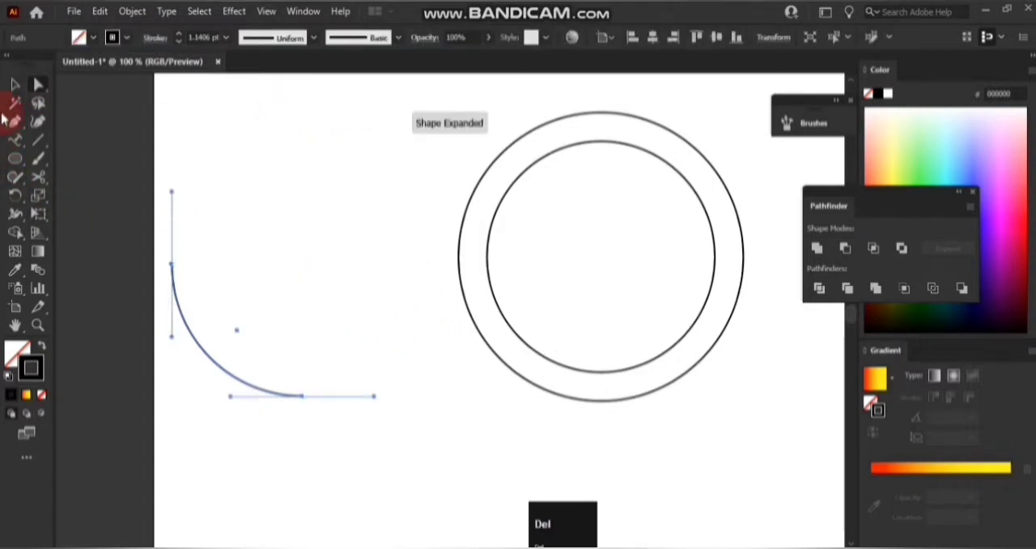
# Rotate the quarter arc so it bows straight to the left, and place it between the two circles on their left side.
pyautogui.click(16, 85)
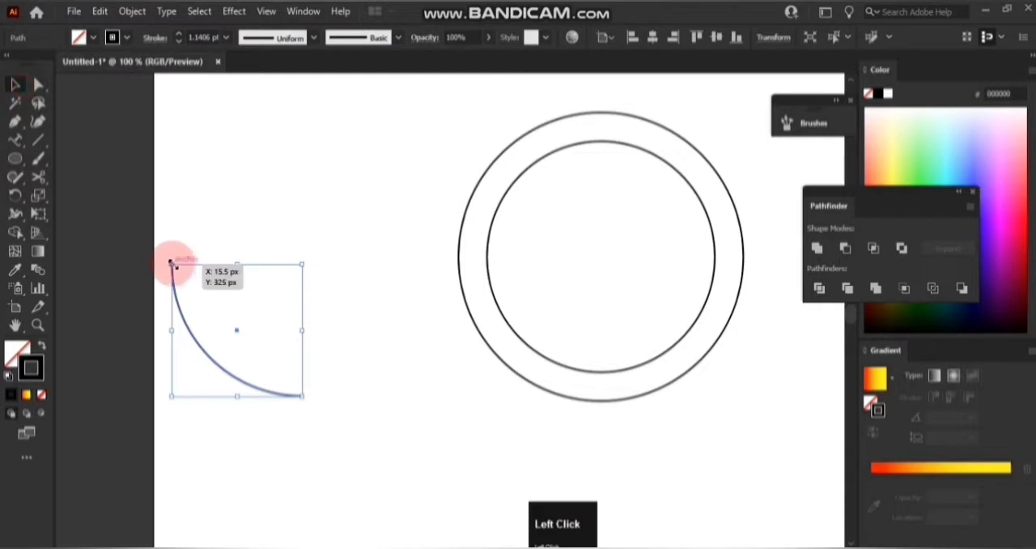
pyautogui.moveTo(169, 256); pyautogui.dragTo(203, 234)
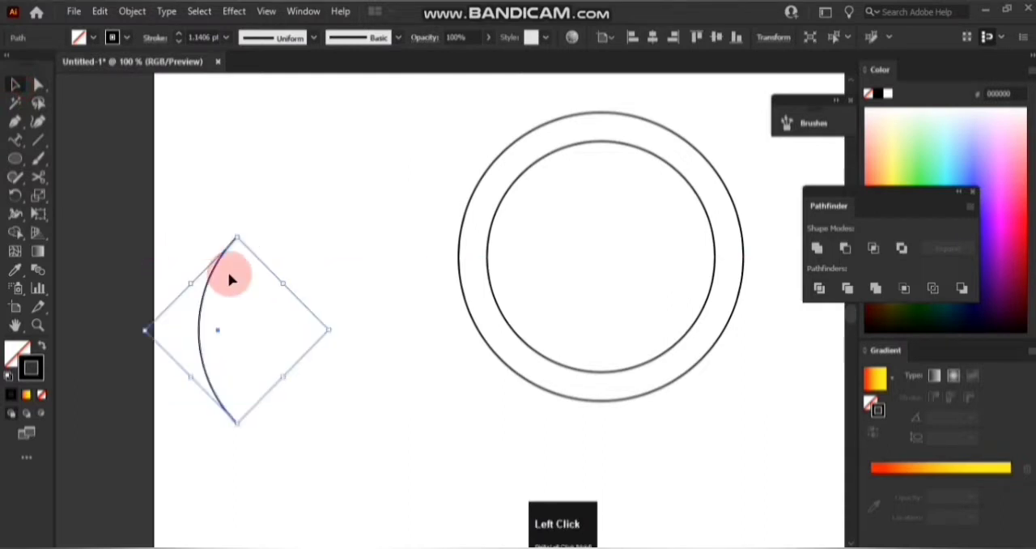
pyautogui.moveTo(208, 296); pyautogui.dragTo(185, 212)
pyautogui.press('ctrl')
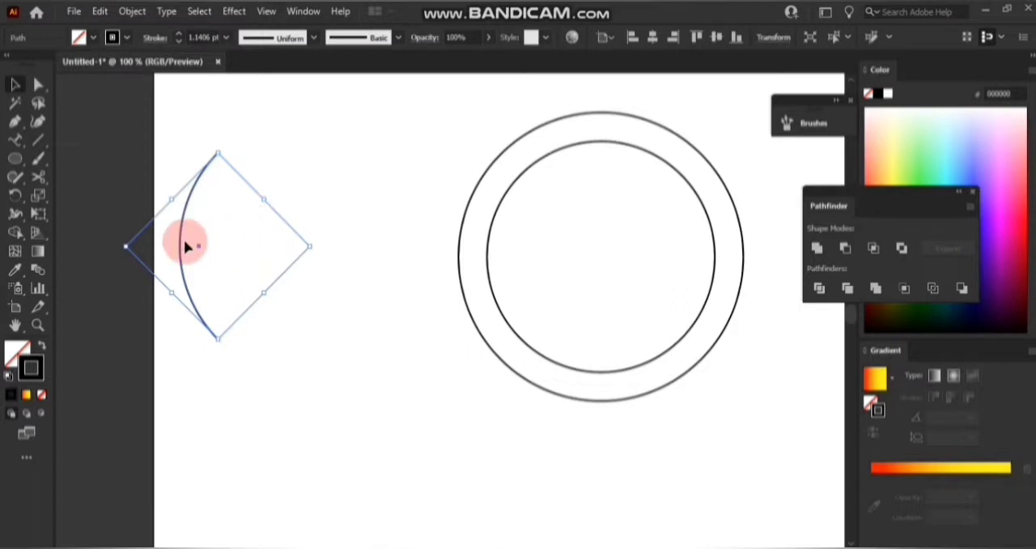
pyautogui.moveTo(180, 251); pyautogui.dragTo(476, 260)
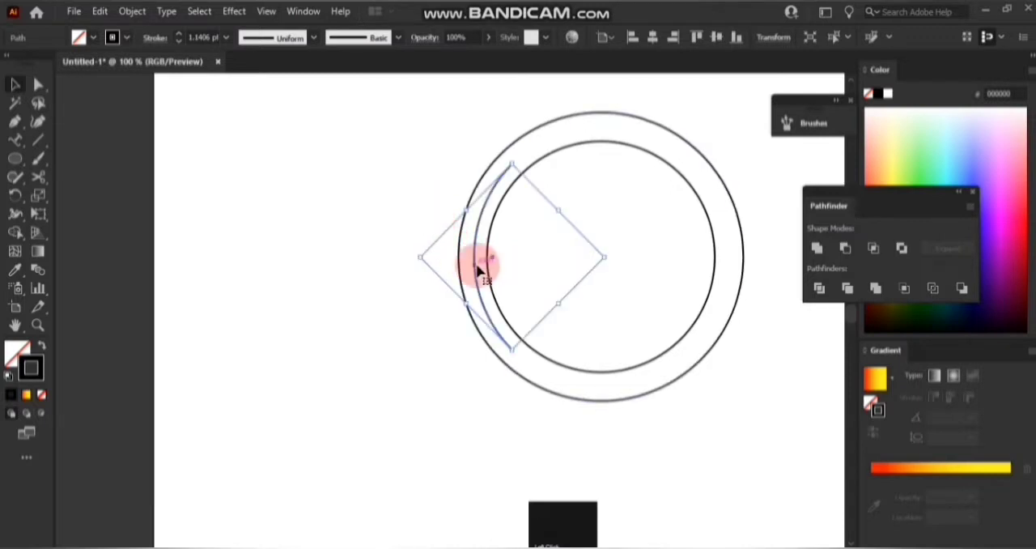
# Scale the arc non-uniformly to 68% horizontally and 80% vertically.
pyautogui.rightClick(478, 233)
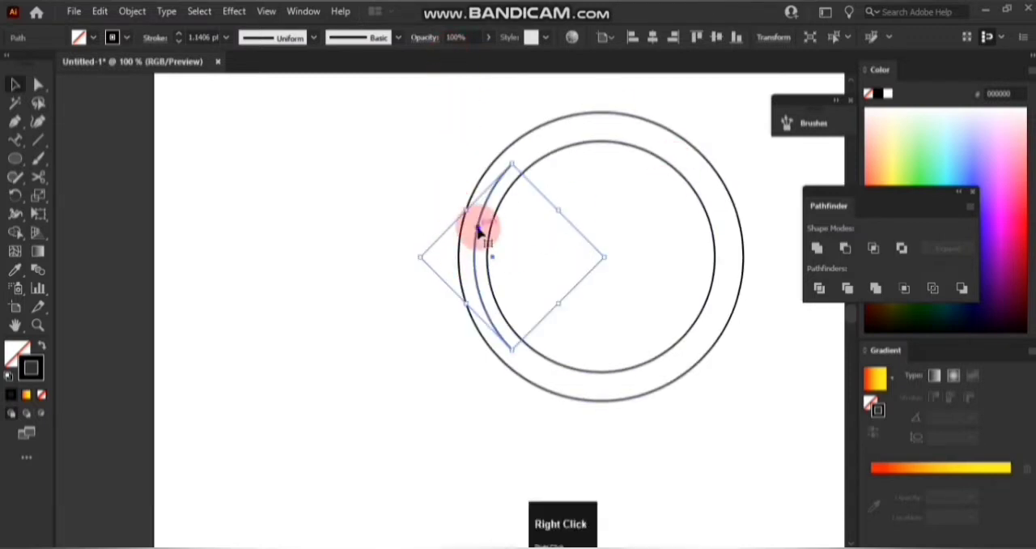
pyautogui.moveTo(516, 468)
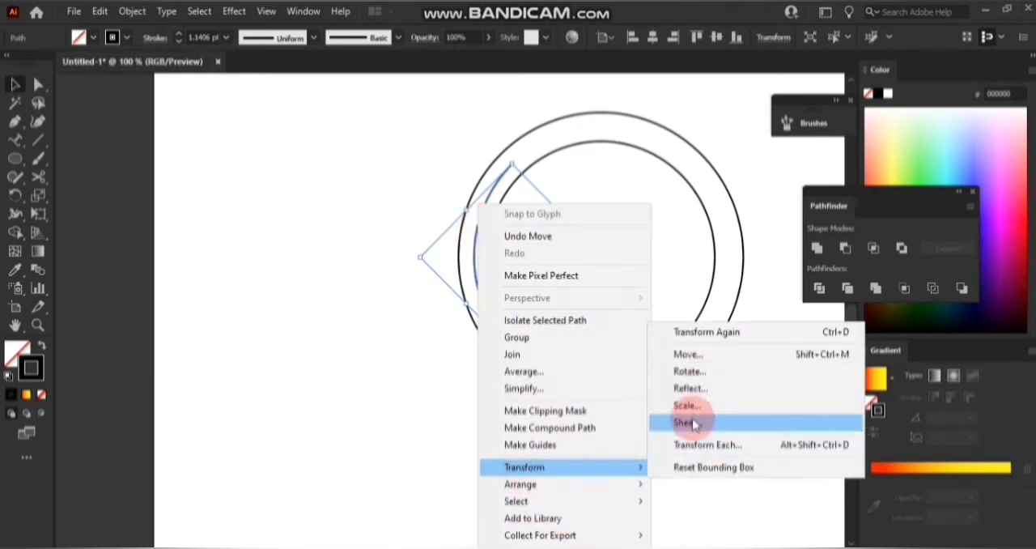
pyautogui.click(687, 405)
pyautogui.click(794, 243)
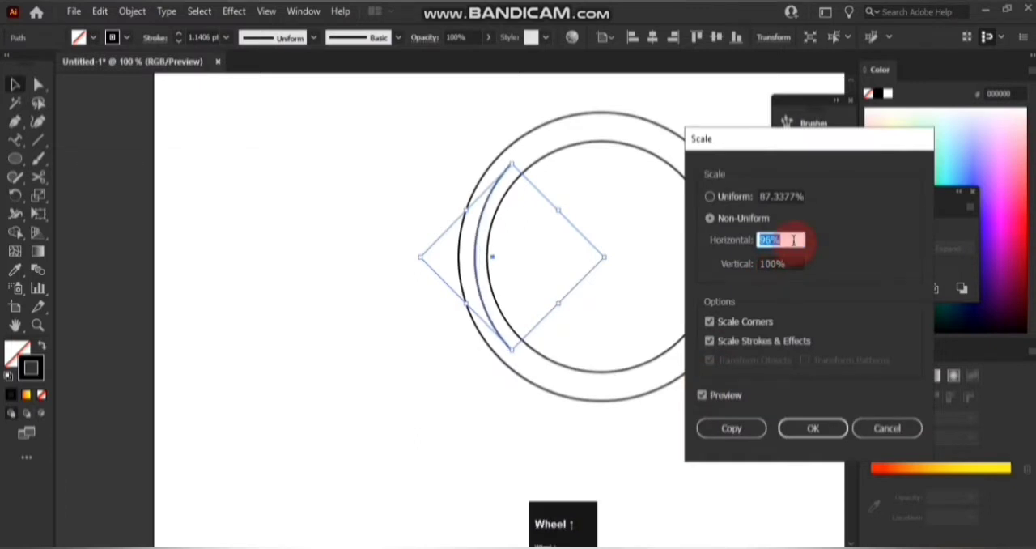
pyautogui.click(795, 263)
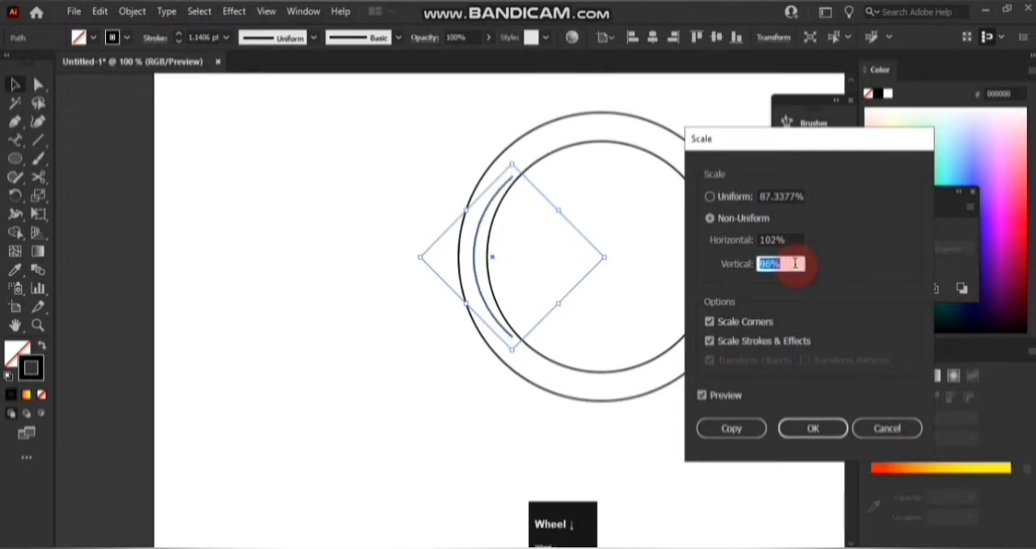
pyautogui.click(793, 237)
pyautogui.scroll(-3, 793, 237)
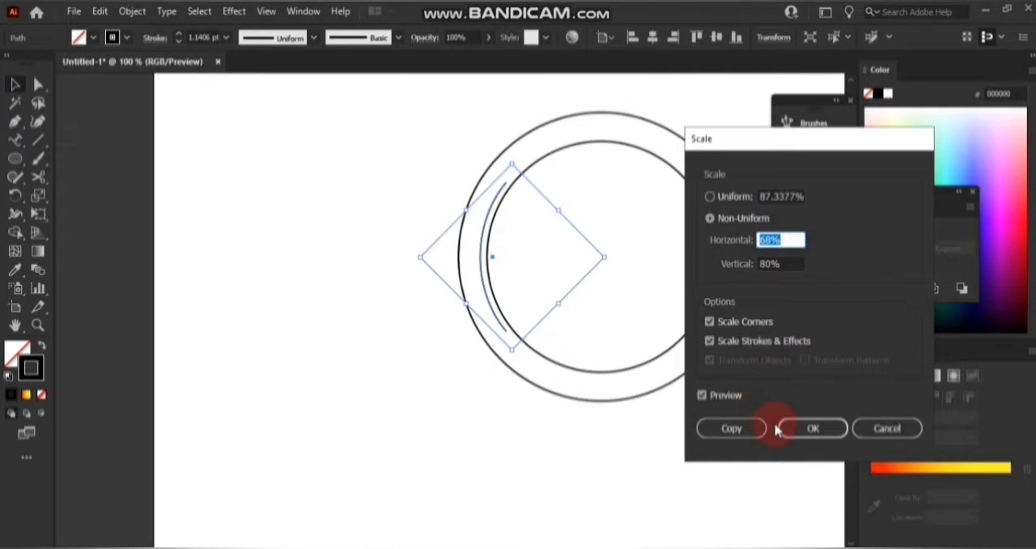
pyautogui.click(813, 427)
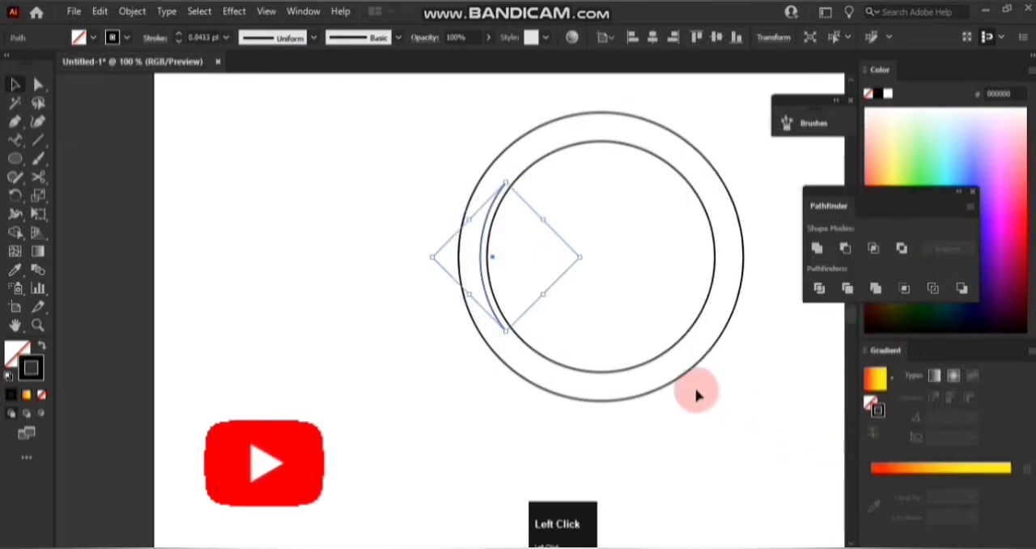
# Nudge the arc sideways until it sits midway between the inner and outer circles, and deselect it.
pyautogui.press('Left')
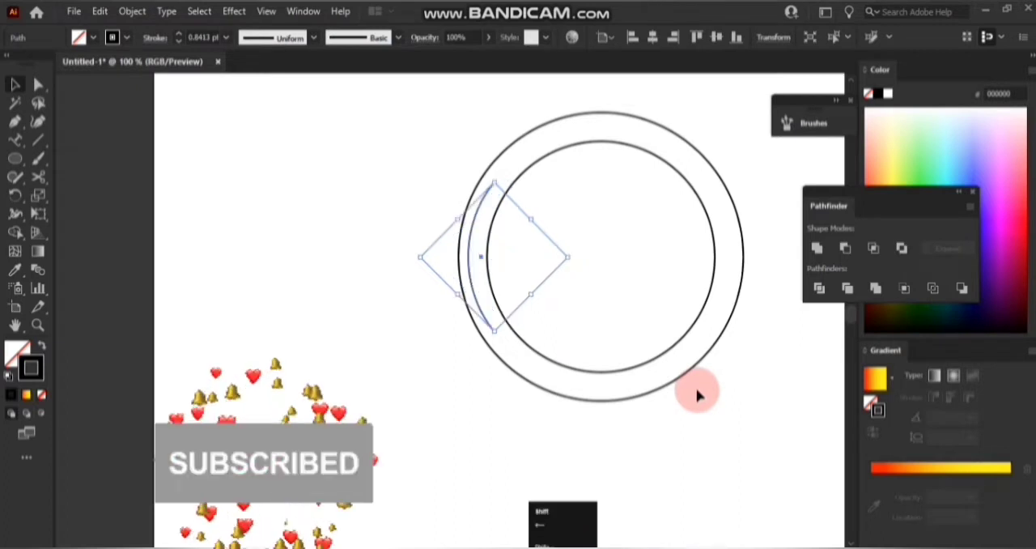
pyautogui.press('Right')
pyautogui.press('Right')
pyautogui.press('Right')
pyautogui.press('Right')
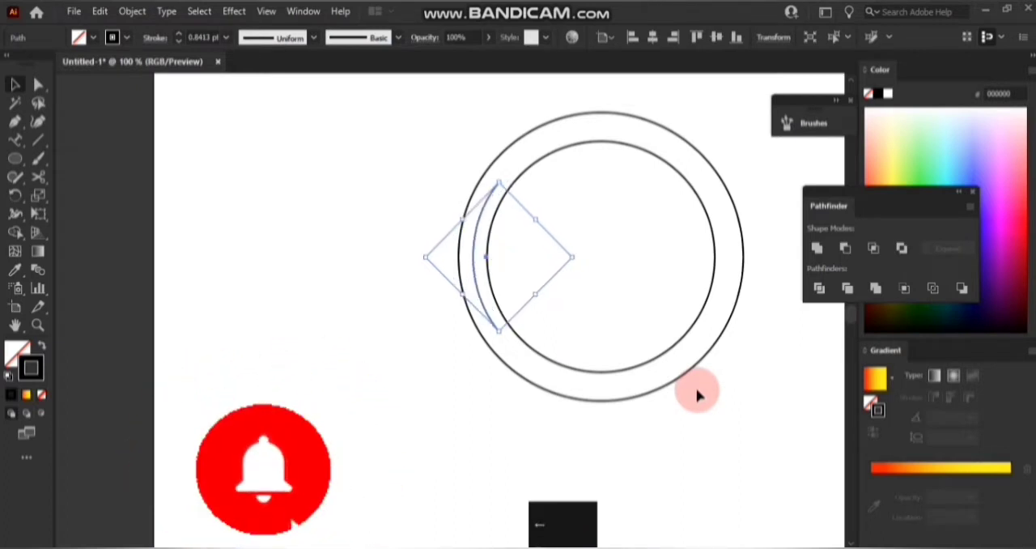
pyautogui.click(500, 335)
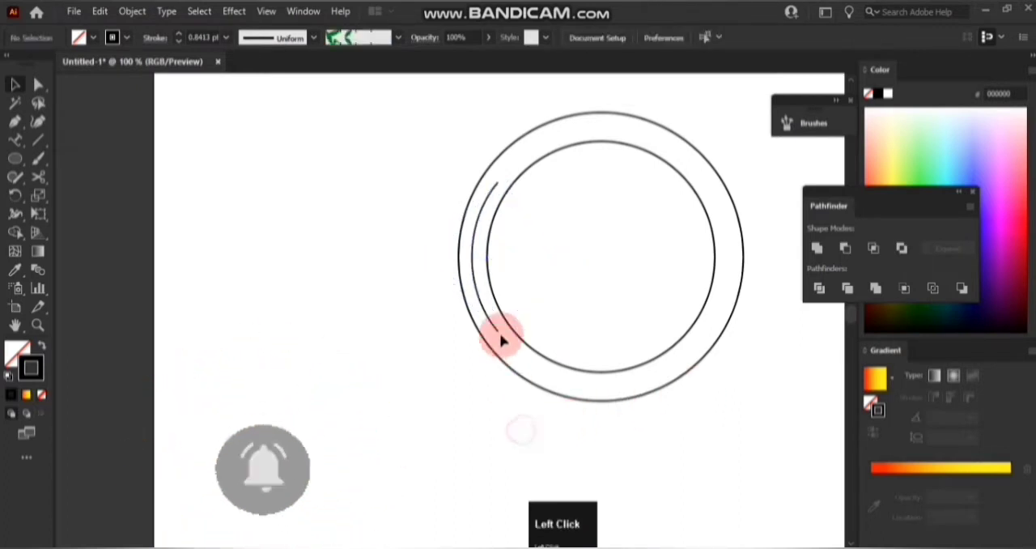
# Create a copy of the arc reflected across the vertical axis and place it between the circles on the right side.
pyautogui.click(480, 301)
pyautogui.rightClick(480, 305)
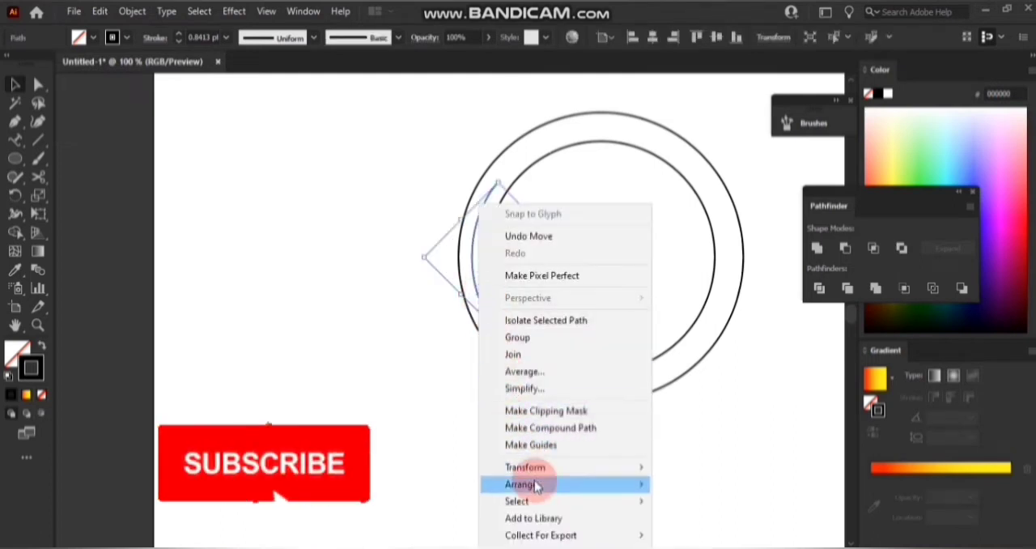
pyautogui.moveTo(532, 472)
pyautogui.click(698, 389)
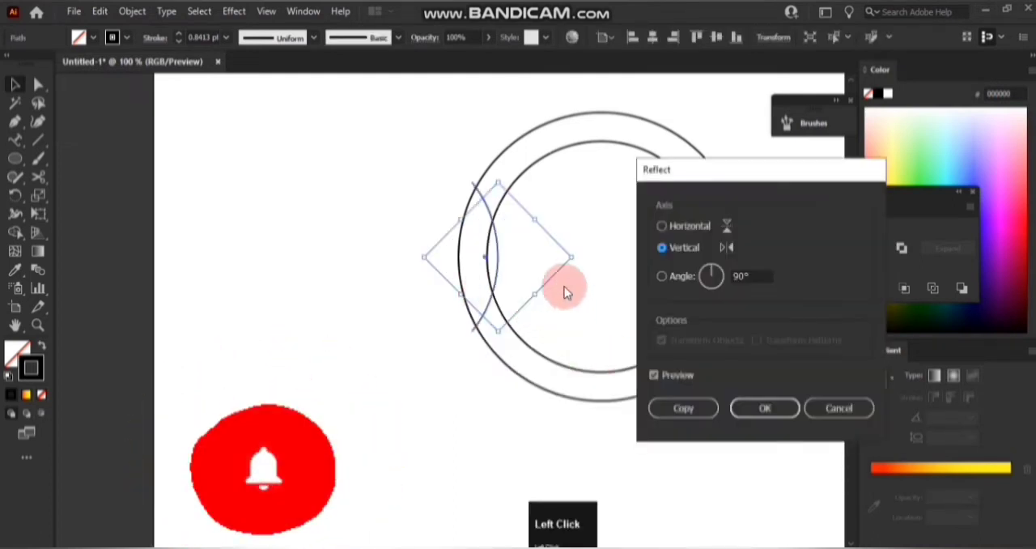
pyautogui.click(684, 409)
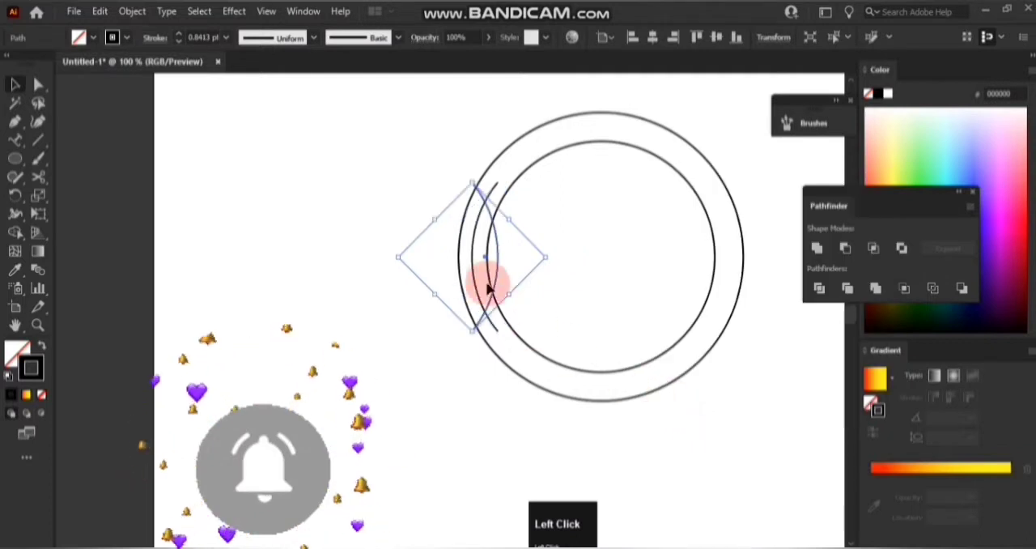
pyautogui.moveTo(505, 256); pyautogui.dragTo(732, 269)
# Group the left and right arcs and align them with both circles on their horizontal centers.
pyautogui.click(478, 251)
pyautogui.click(476, 246)
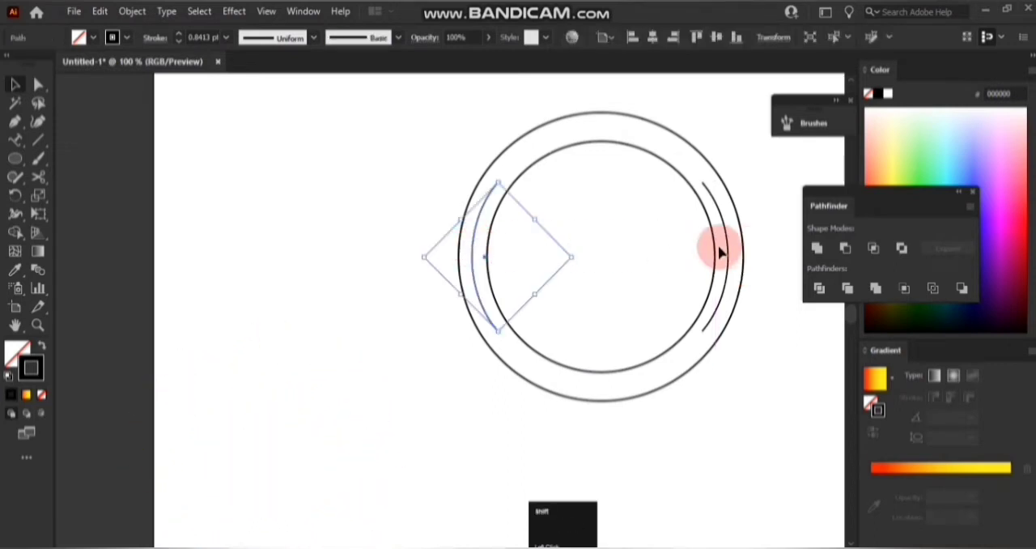
pyautogui.keyDown('shift'); pyautogui.click(732, 254); pyautogui.keyUp('shift')
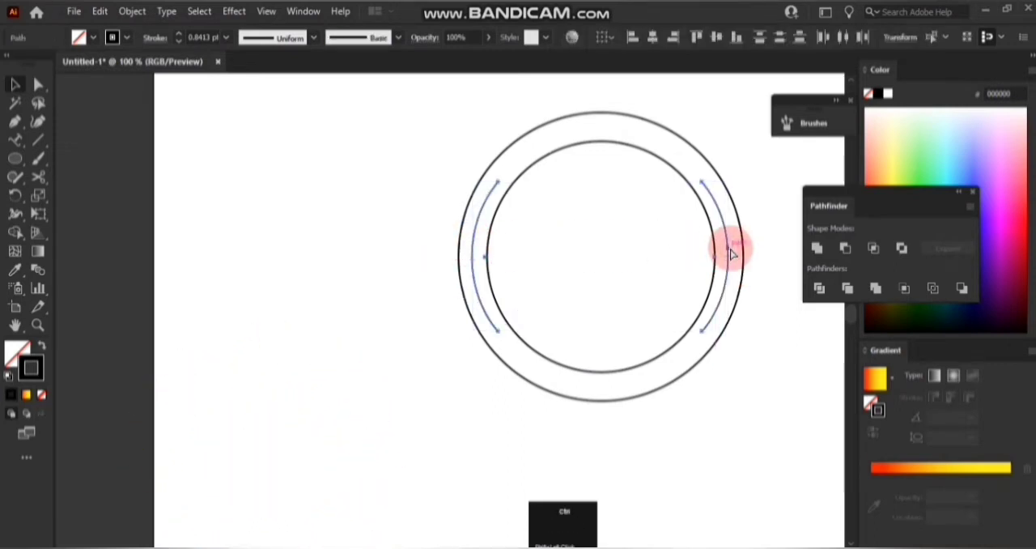
pyautogui.hotkey('ctrl', 'g')
pyautogui.click(173, 161)
pyautogui.moveTo(429, 134)
pyautogui.mouseDown()
pyautogui.moveTo(745, 365)
pyautogui.moveTo(752, 385)
pyautogui.mouseUp()
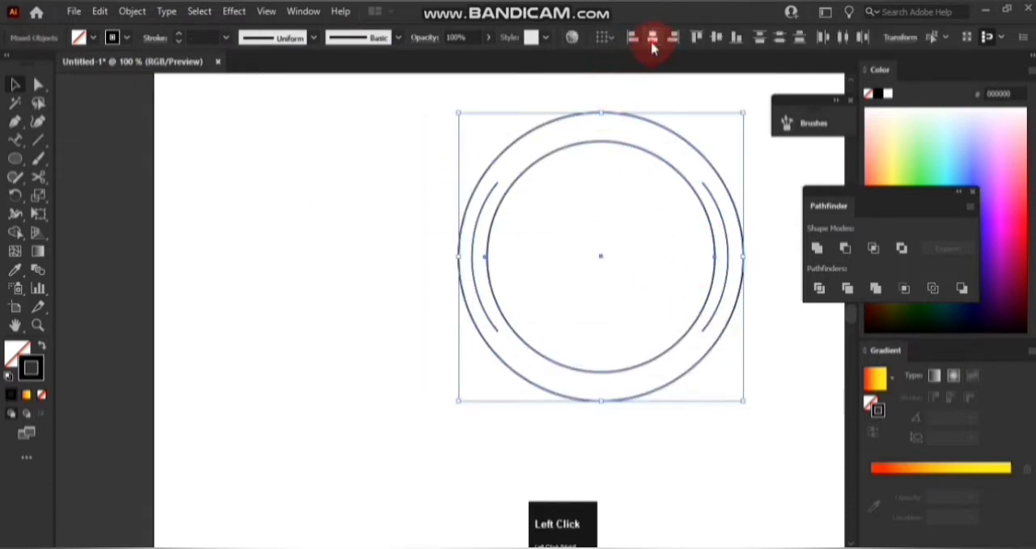
pyautogui.click(652, 47)
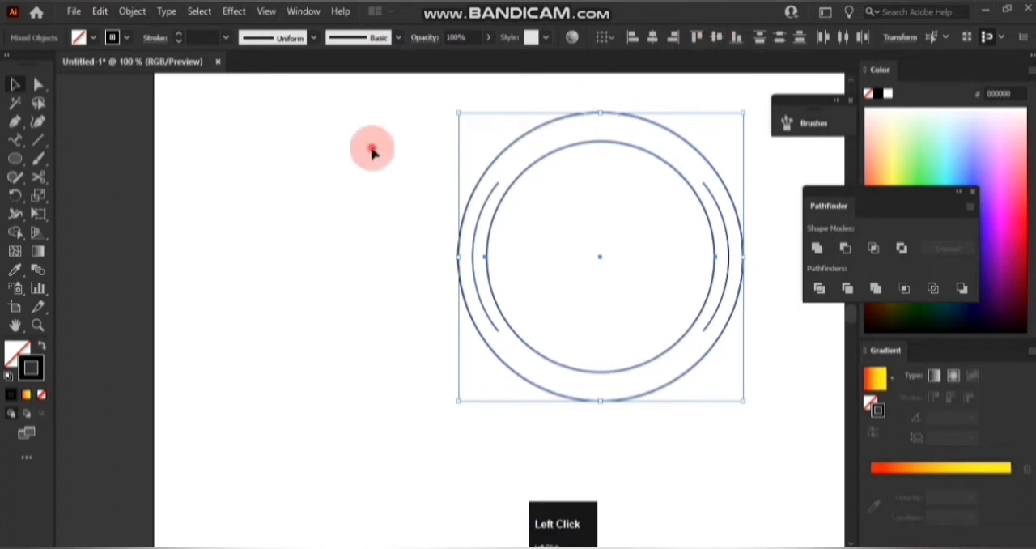
pyautogui.click(372, 152)
# Draw a narrow upright ellipse about 9 px wide and 22 px high on the empty area beside the circles.
pyautogui.click(15, 160)
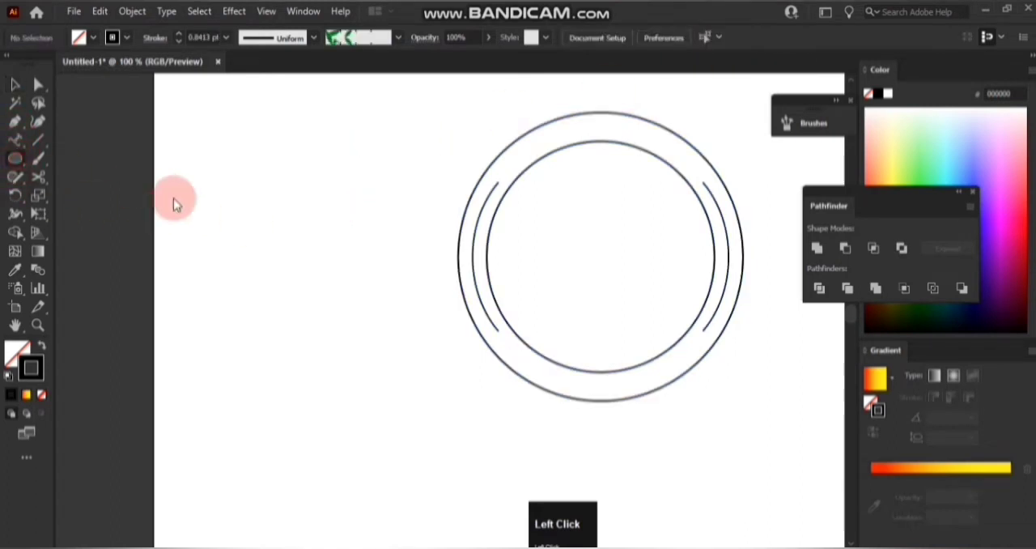
pyautogui.moveTo(238, 219); pyautogui.dragTo(247, 235)
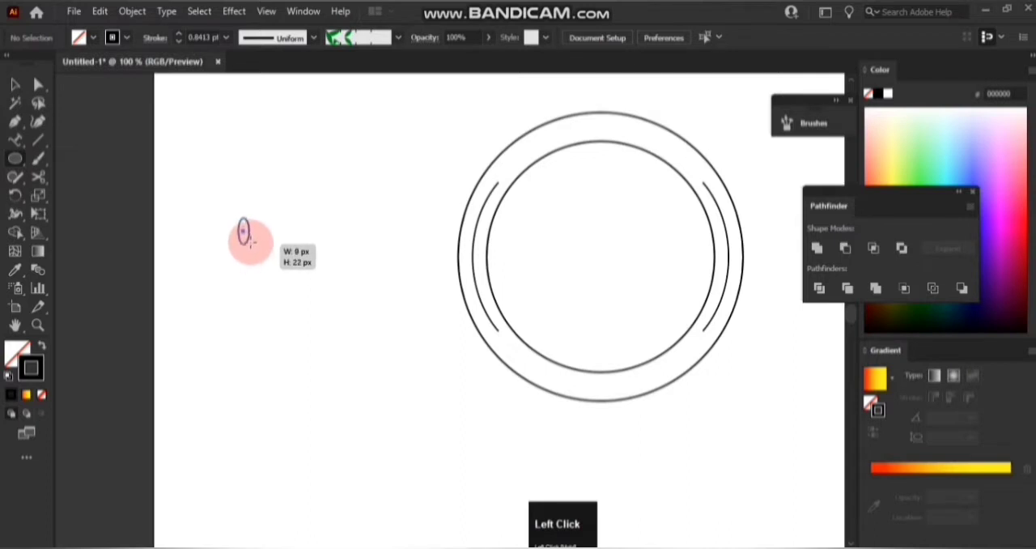
pyautogui.moveTo(251, 239); pyautogui.dragTo(251, 240)
pyautogui.scroll(4, 230, 219)
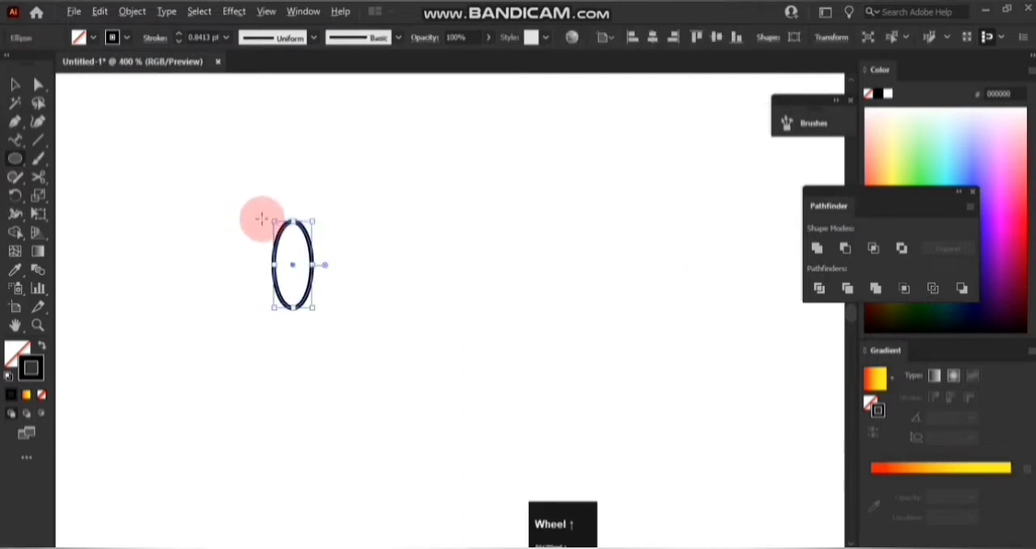
# Convert the small ellipse's top and bottom anchor points to sharp corners to form a pointed leaf shape.
pyautogui.click(14, 123)
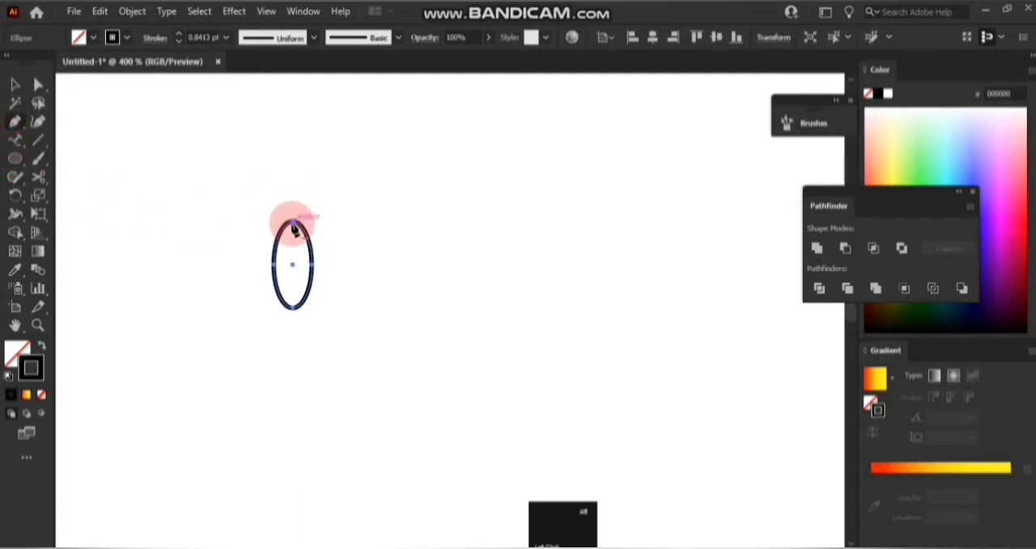
pyautogui.keyDown('alt'); pyautogui.click(293, 221); pyautogui.keyUp('alt')
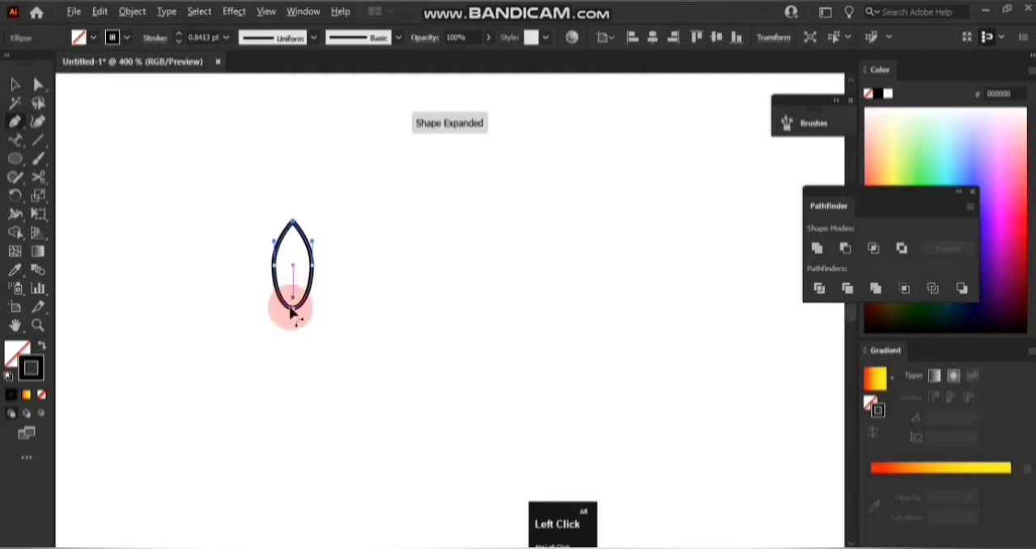
pyautogui.keyDown('alt'); pyautogui.click(291, 309); pyautogui.keyUp('alt')
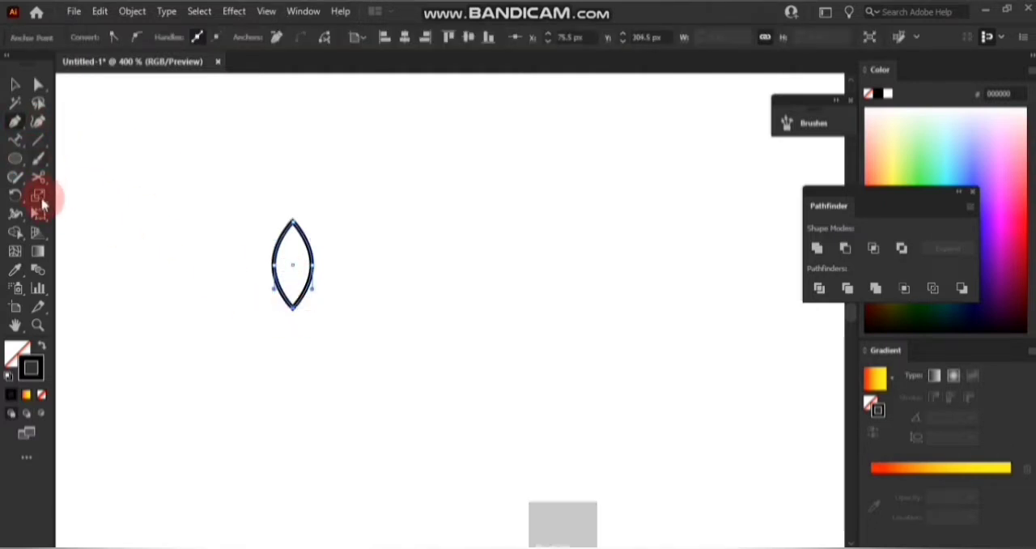
pyautogui.click(39, 197)
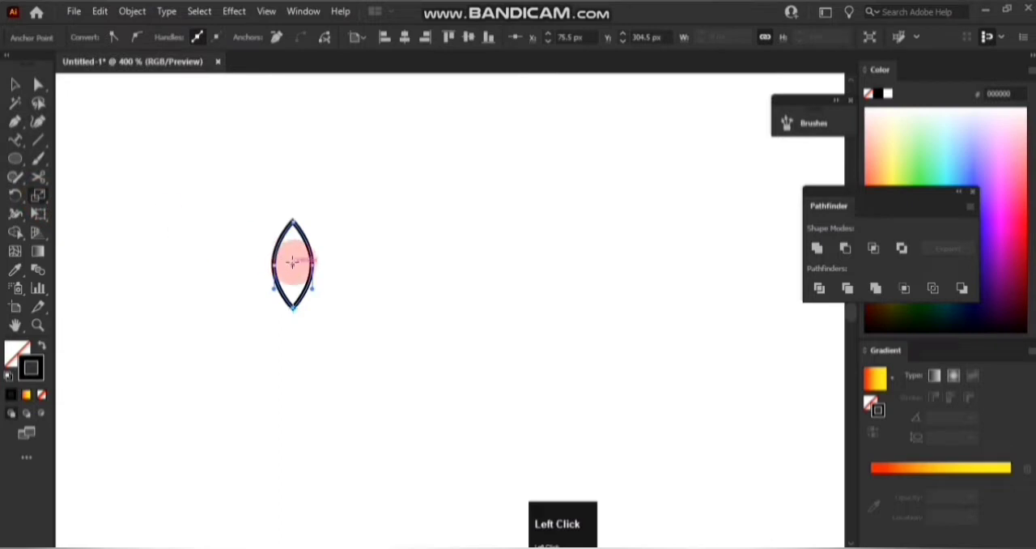
pyautogui.click(38, 85)
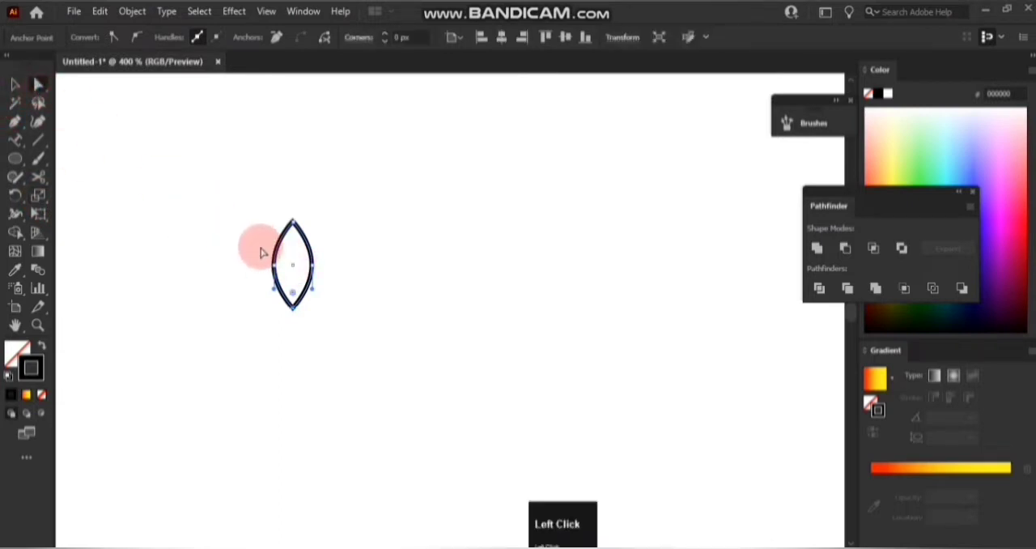
# Make the leaf shape slightly narrower with the Scale tool while keeping its height.
pyautogui.moveTo(260, 254); pyautogui.dragTo(327, 282)
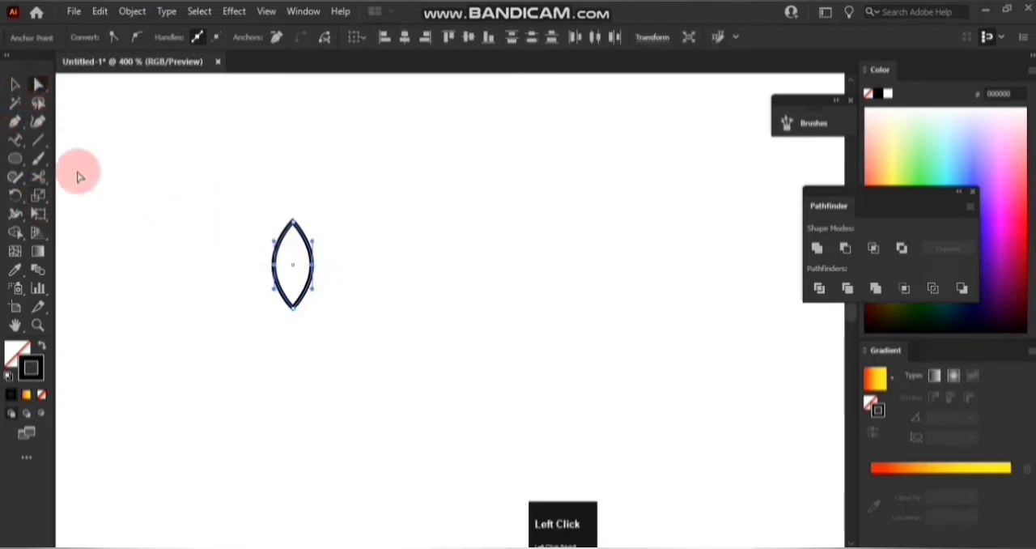
pyautogui.click(43, 197)
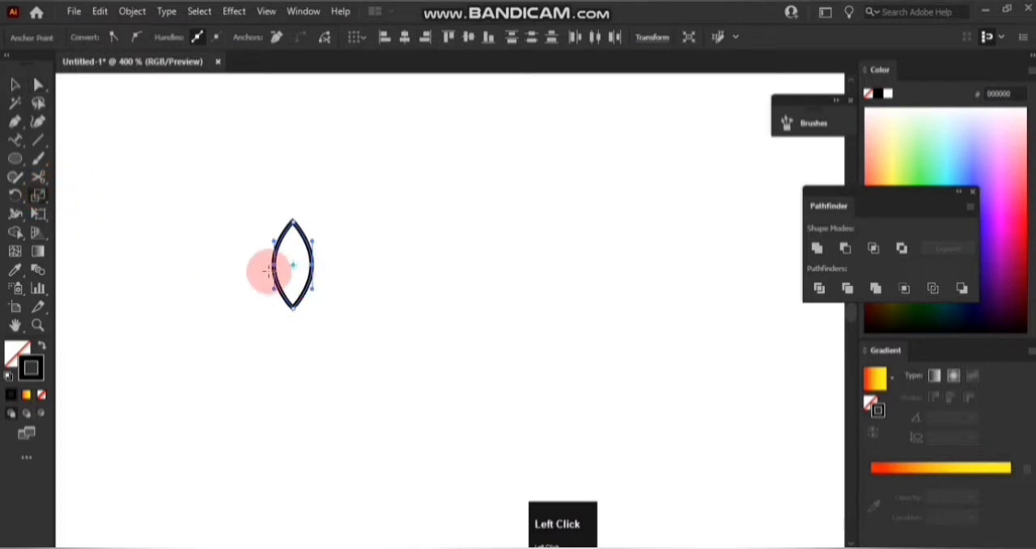
pyautogui.moveTo(276, 265); pyautogui.dragTo(283, 267)
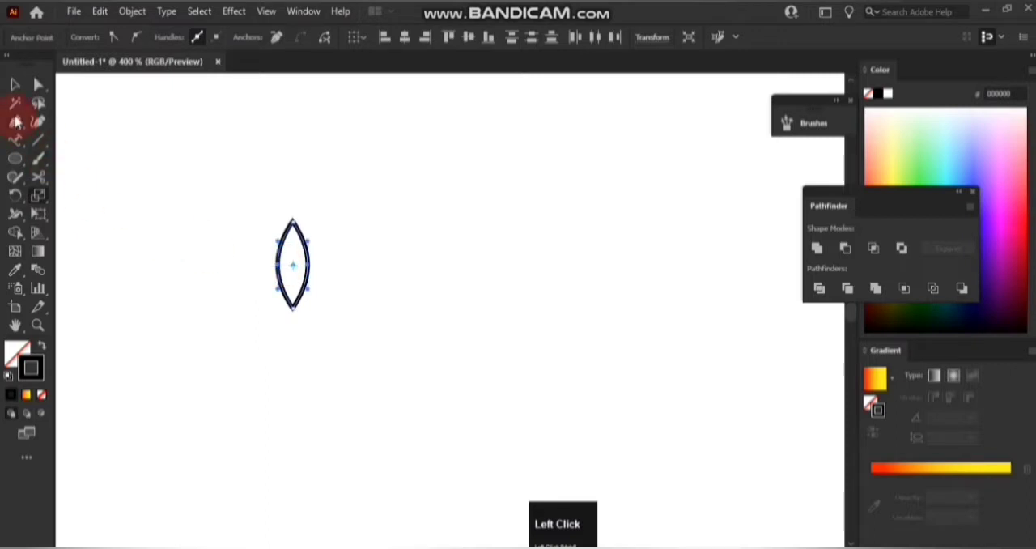
# Give the leaf a green fill (00A817) with no stroke.
pyautogui.click(15, 85)
pyautogui.click(40, 347)
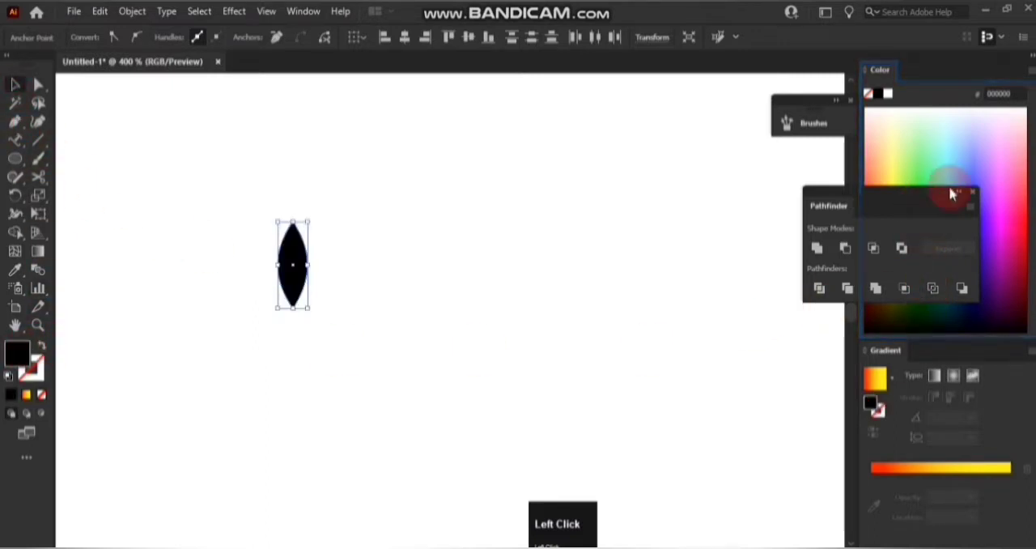
pyautogui.click(971, 194)
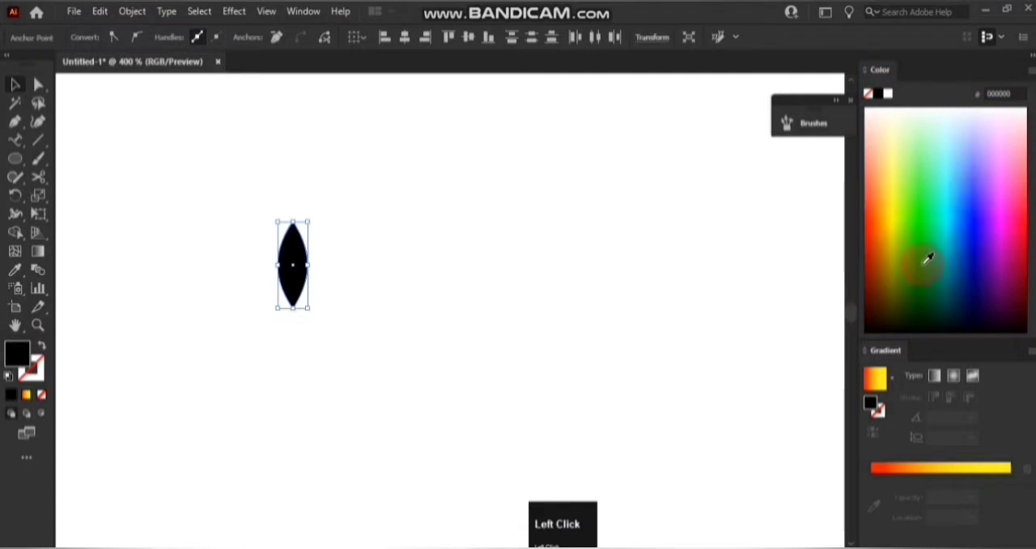
pyautogui.click(927, 254)
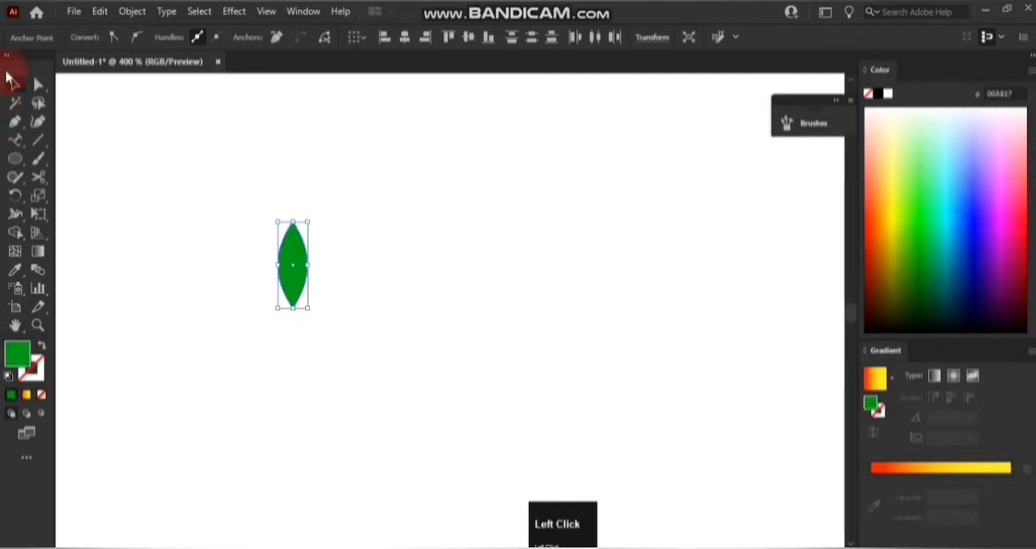
pyautogui.keyDown('ctrl'); pyautogui.scroll(-5, 209, 197); pyautogui.keyUp('ctrl')
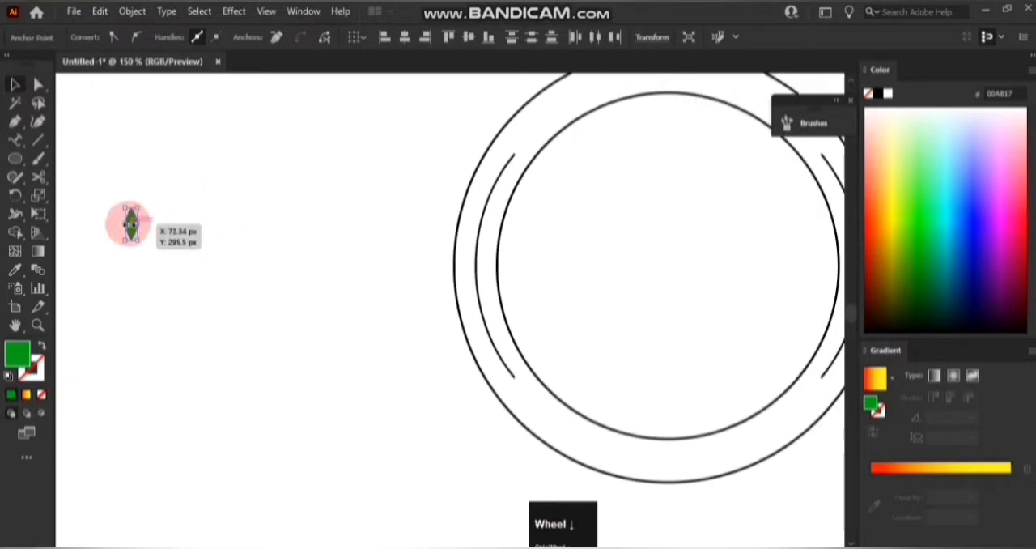
pyautogui.keyDown('ctrl'); pyautogui.scroll(6, 130, 223); pyautogui.keyUp('ctrl')
pyautogui.rightClick(151, 204)
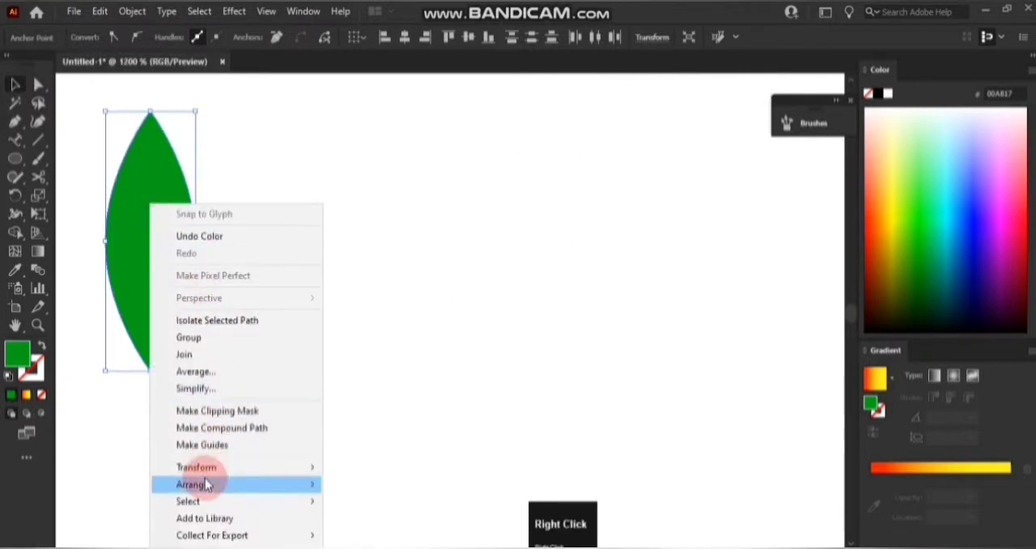
pyautogui.click(214, 468)
pyautogui.click(366, 236)
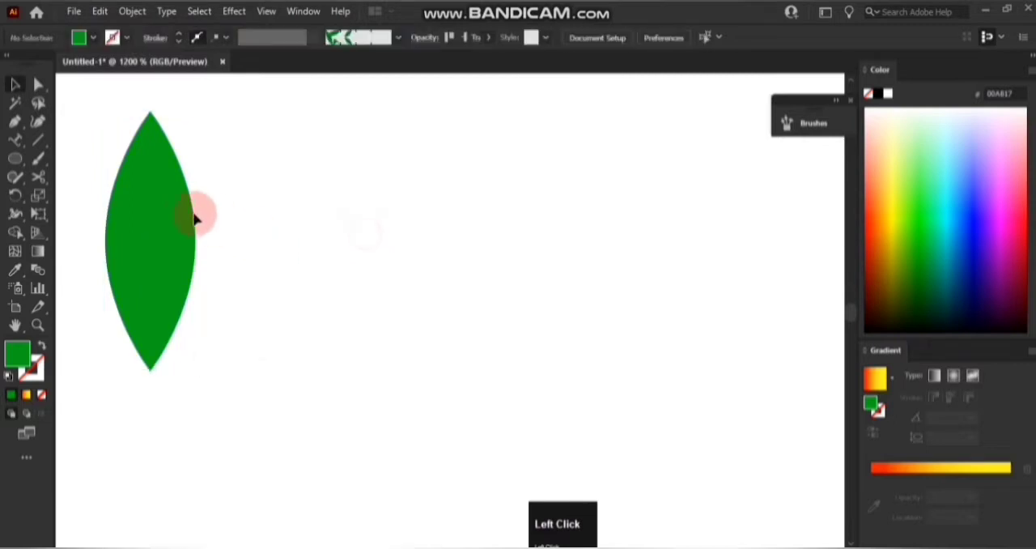
# Rotate the green leaf 45° clockwise and shorten it along its length.
pyautogui.click(194, 219)
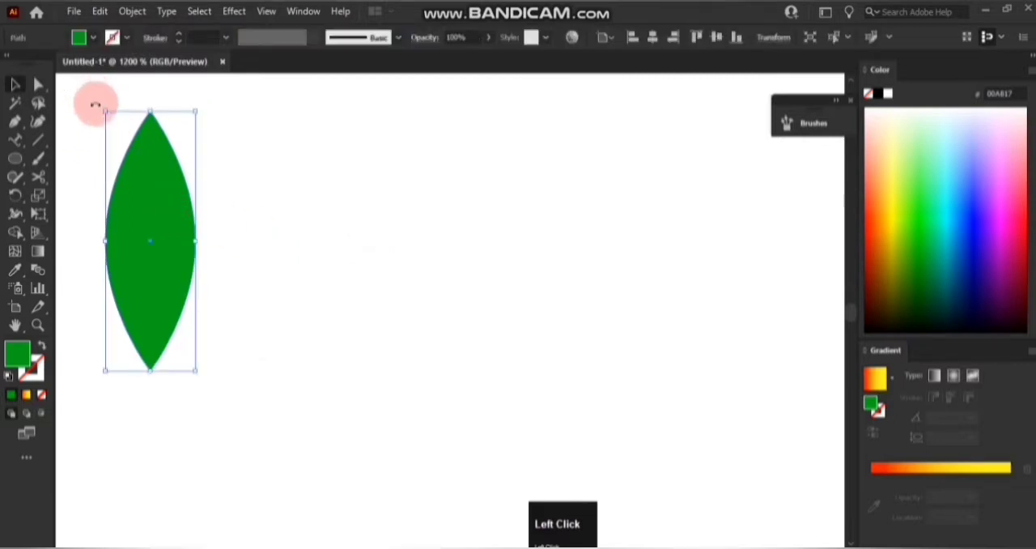
pyautogui.moveTo(116, 104); pyautogui.dragTo(169, 102)
pyautogui.keyDown('ctrl'); pyautogui.scroll(3, 157, 169); pyautogui.keyUp('ctrl')
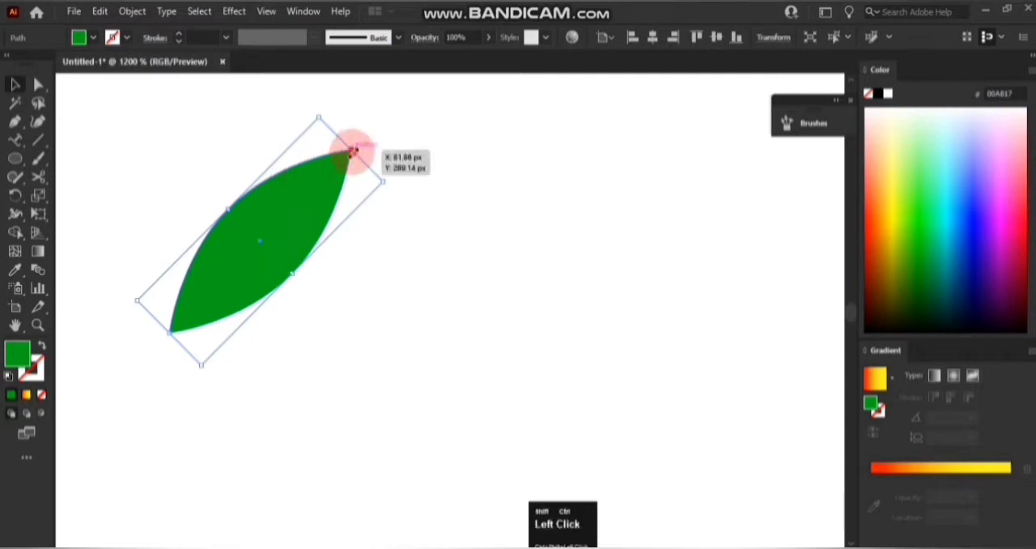
pyautogui.moveTo(353, 150); pyautogui.dragTo(314, 185)
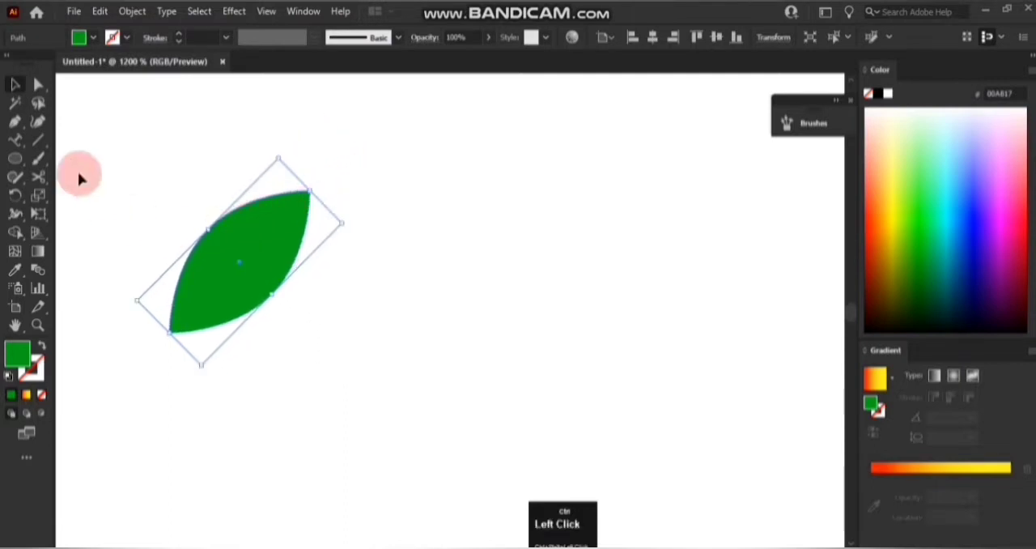
# Create a copy of the leaf reflected across the vertical axis and place it directly below the original.
pyautogui.rightClick(242, 272)
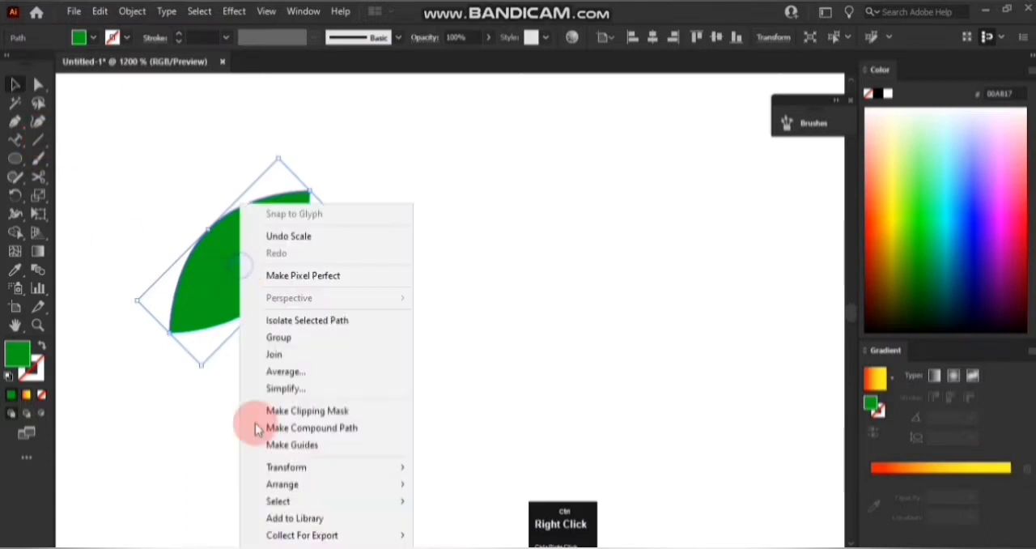
pyautogui.click(302, 467)
pyautogui.click(450, 388)
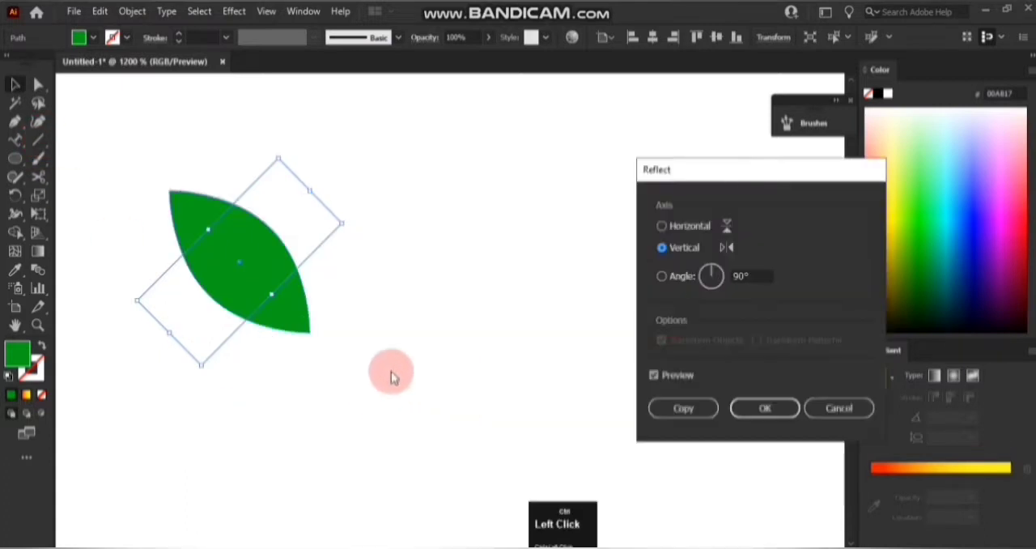
pyautogui.click(684, 409)
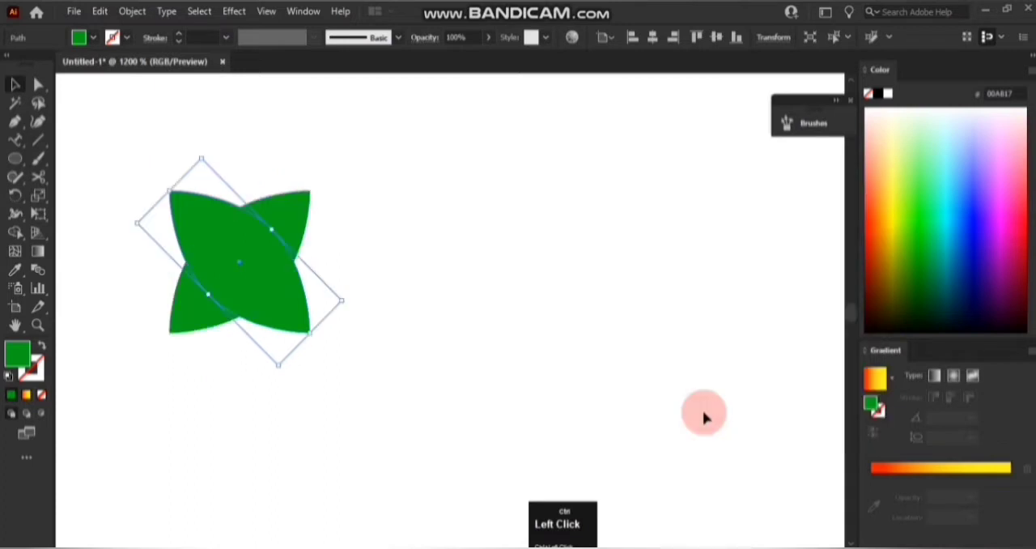
pyautogui.moveTo(262, 283); pyautogui.dragTo(265, 437)
# Turn the two green leaves into a new pattern brush with the default options.
pyautogui.moveTo(152, 227); pyautogui.dragTo(305, 450)
pyautogui.click(296, 16)
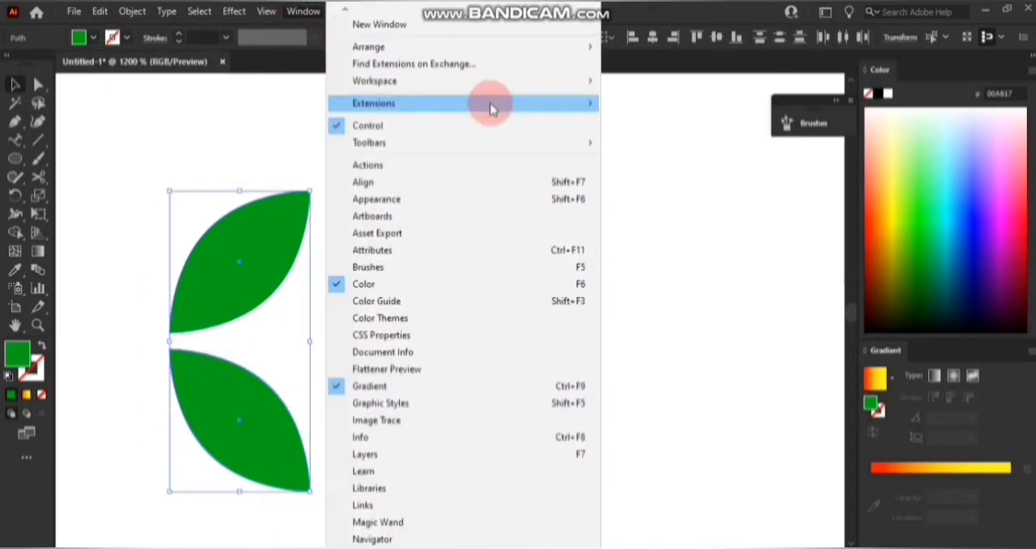
pyautogui.click(787, 122)
pyautogui.click(115, 194)
pyautogui.moveTo(115, 195); pyautogui.dragTo(259, 418)
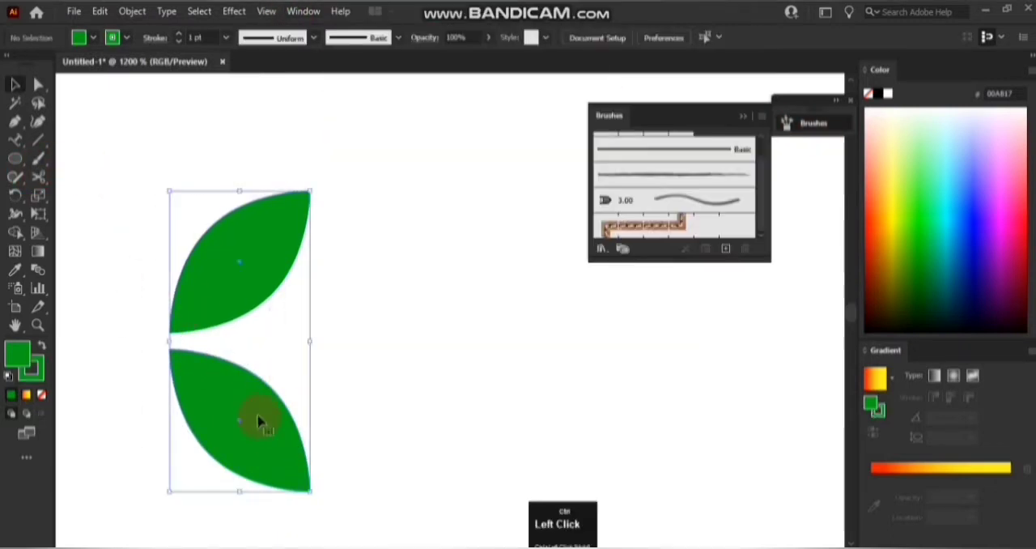
pyautogui.moveTo(224, 284); pyautogui.dragTo(581, 240)
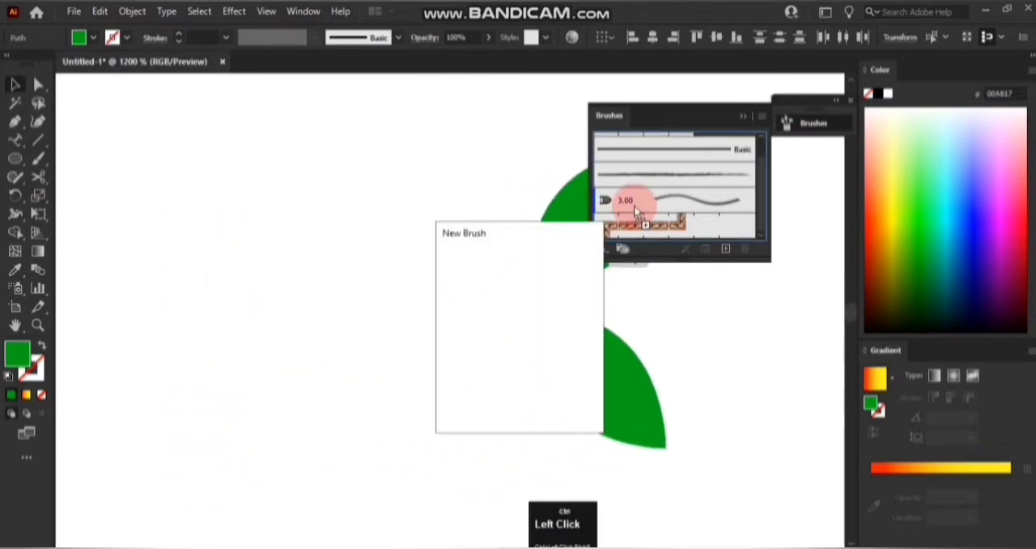
pyautogui.click(490, 370)
pyautogui.click(482, 405)
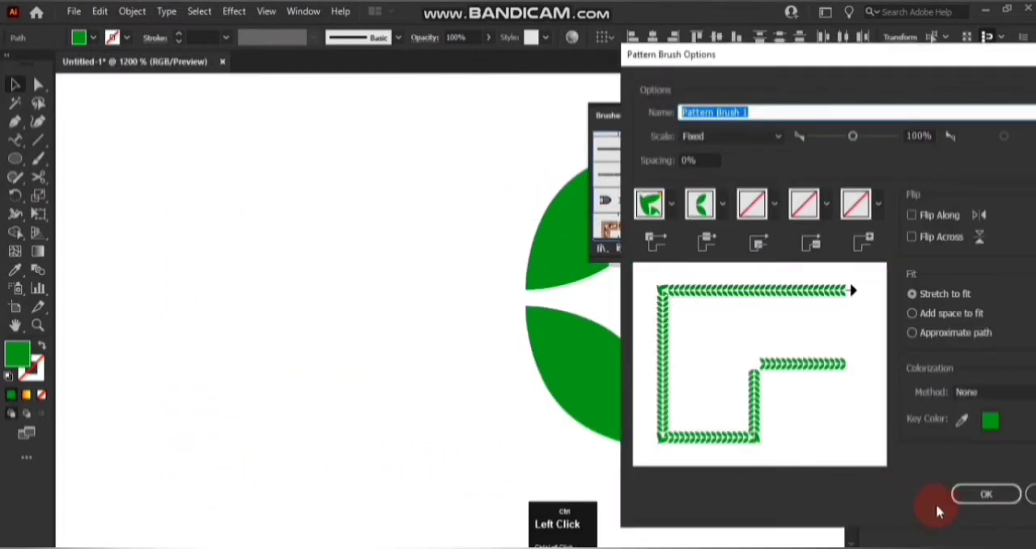
pyautogui.click(964, 494)
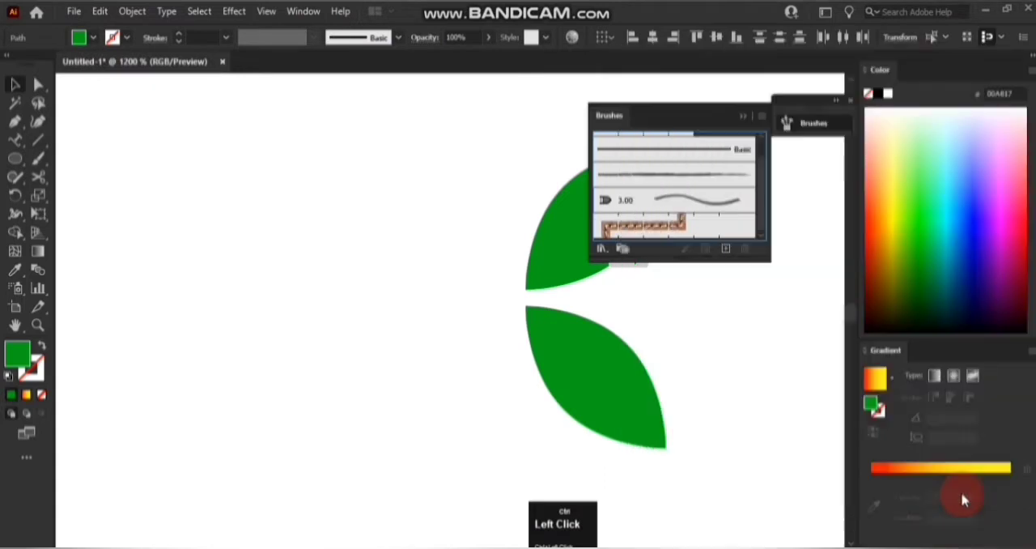
pyautogui.click(746, 118)
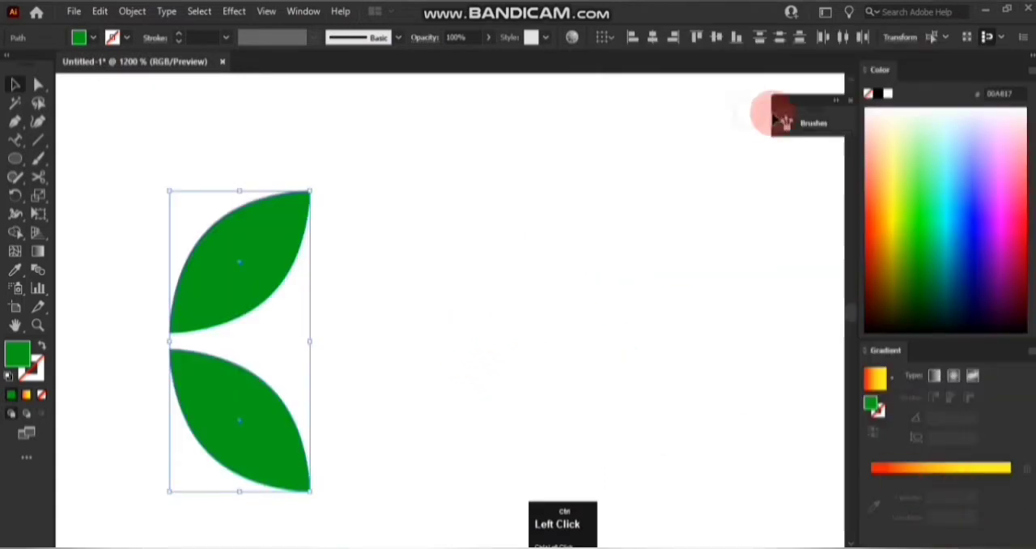
# Apply the leaf pattern brush to the grouped side arcs between the two circles.
pyautogui.scroll(-6, 364, 219)
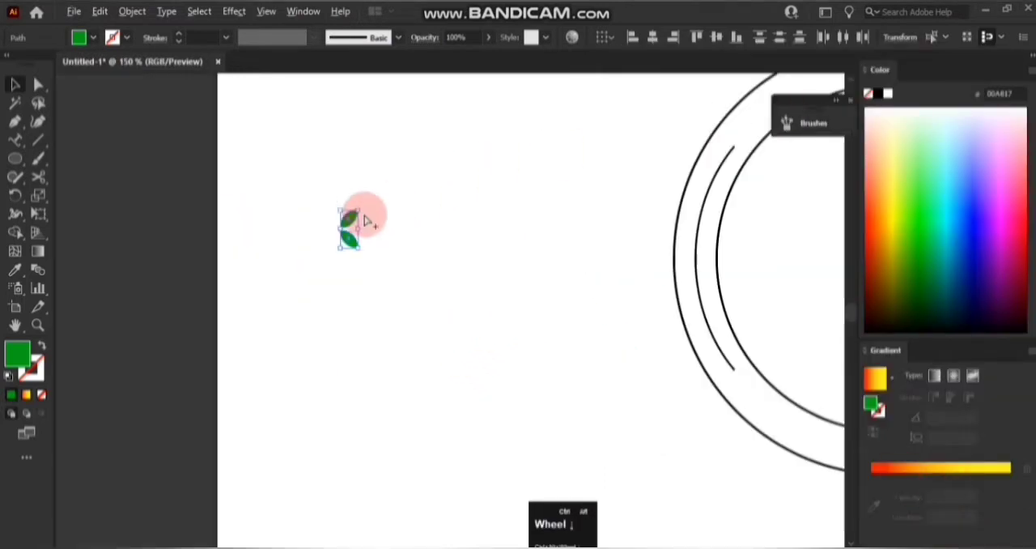
pyautogui.hscroll(8, 367, 217)
pyautogui.scroll(2, 366, 217)
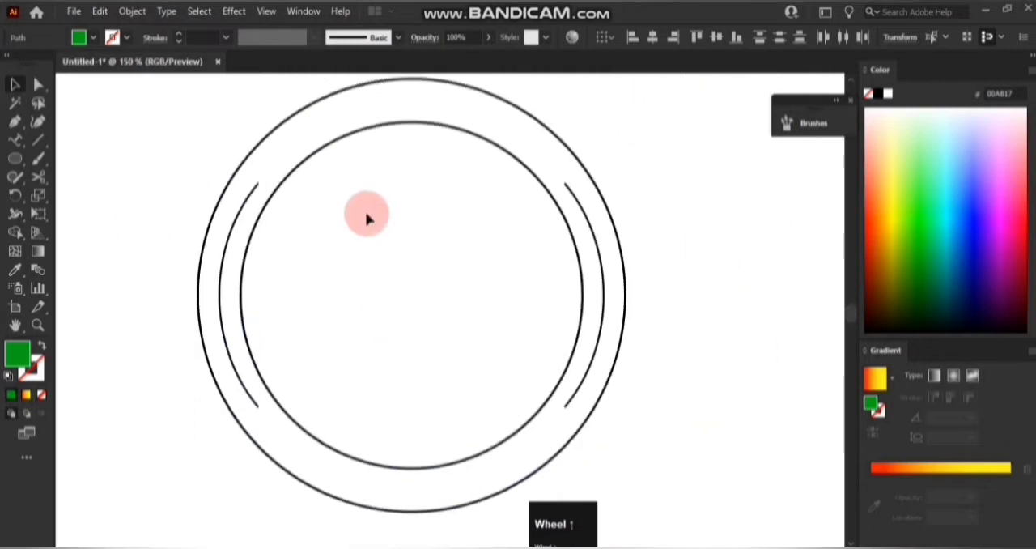
pyautogui.hscroll(1, 367, 217)
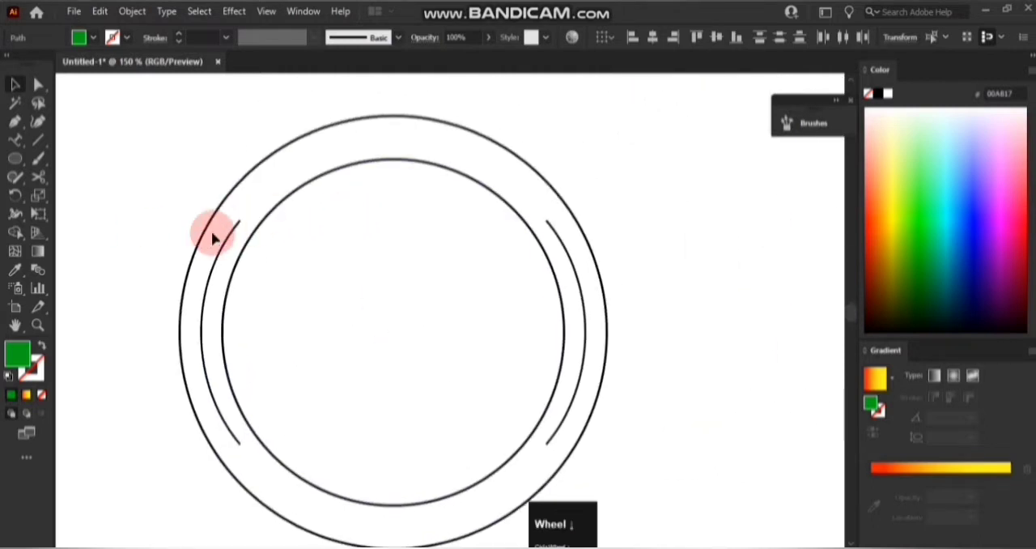
pyautogui.scroll(-2, 210, 256)
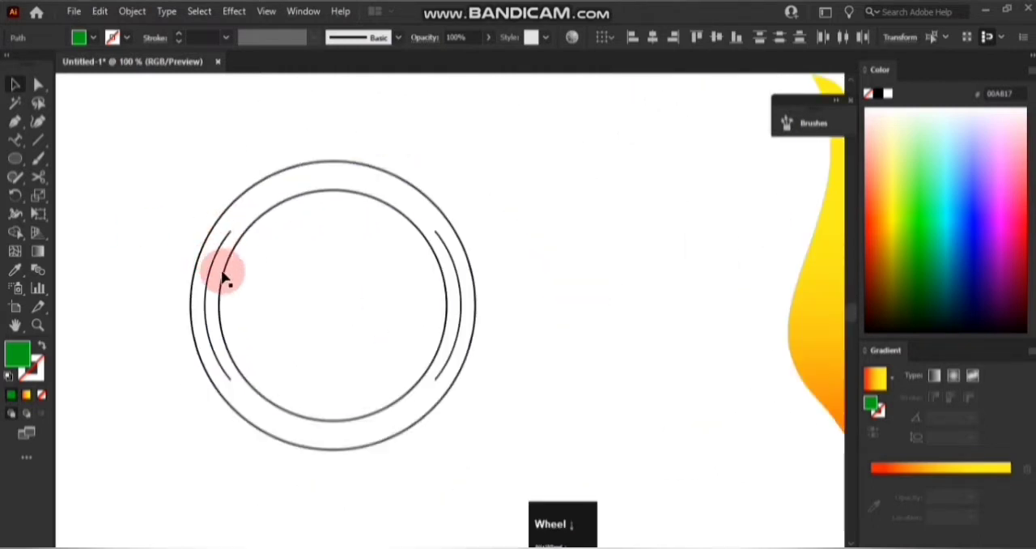
pyautogui.click(212, 275)
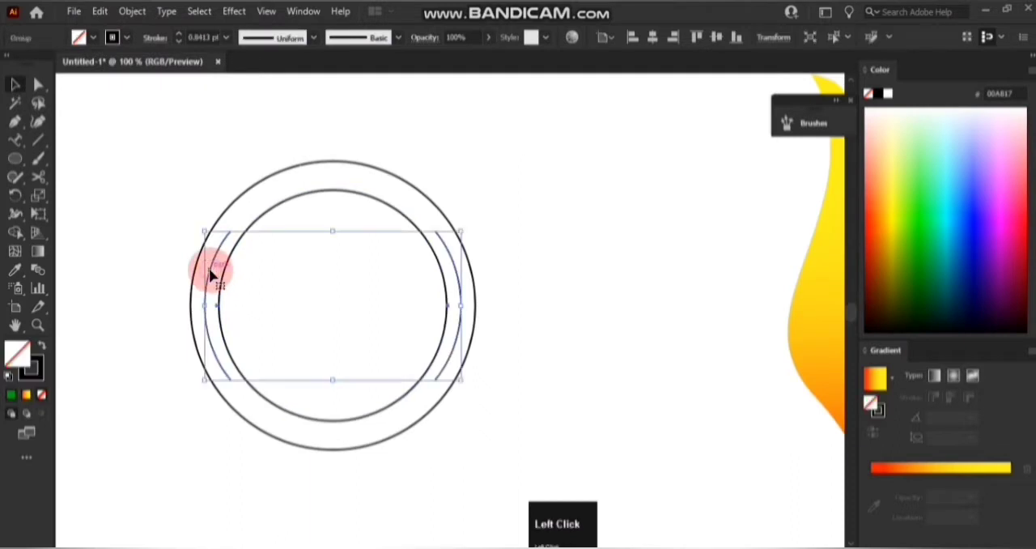
pyautogui.click(797, 122)
pyautogui.click(696, 233)
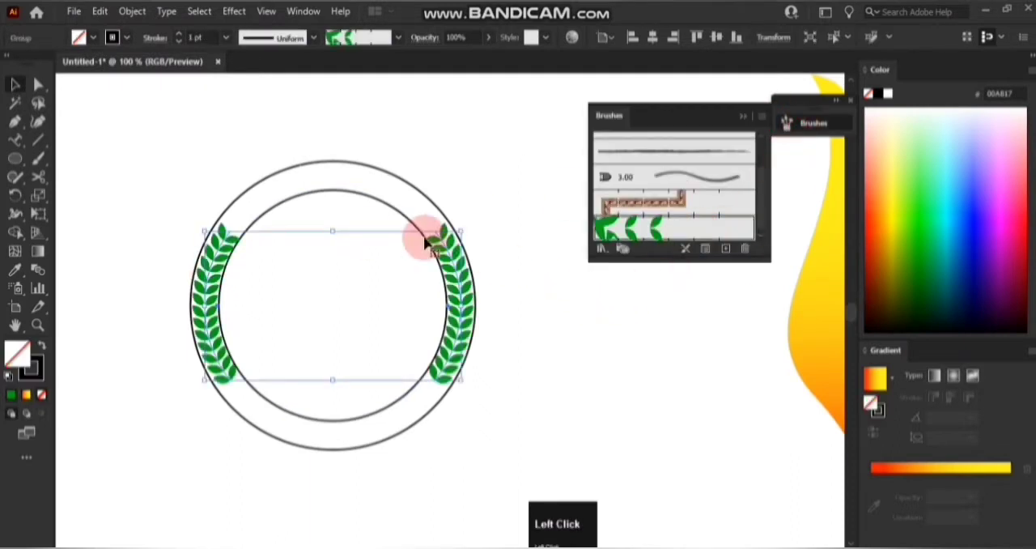
pyautogui.click(142, 156)
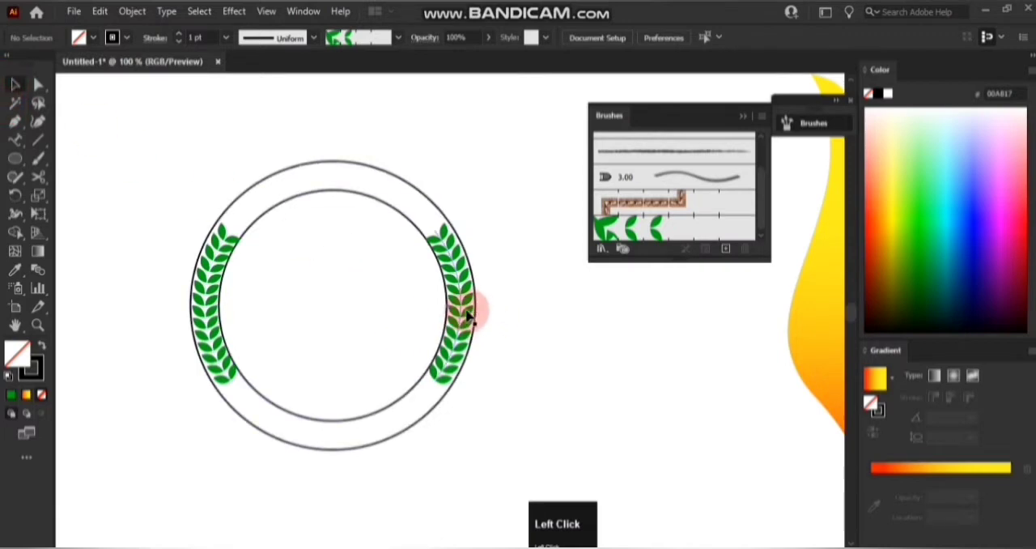
# Shrink the inner circle slightly around its center to clear the leaf branches.
pyautogui.scroll(1, 468, 316)
pyautogui.click(444, 298)
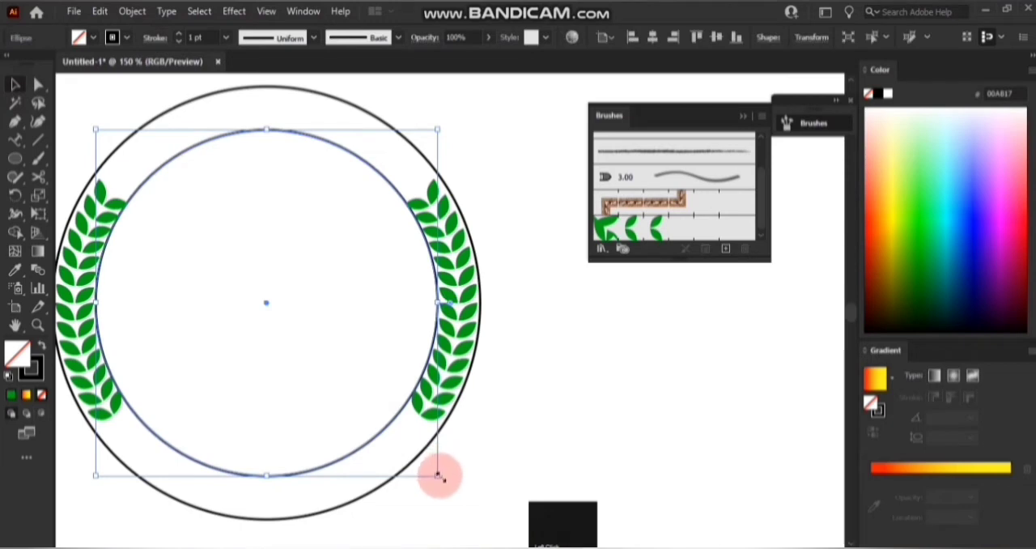
pyautogui.moveTo(438, 477); pyautogui.dragTo(436, 475)
pyautogui.click(488, 467)
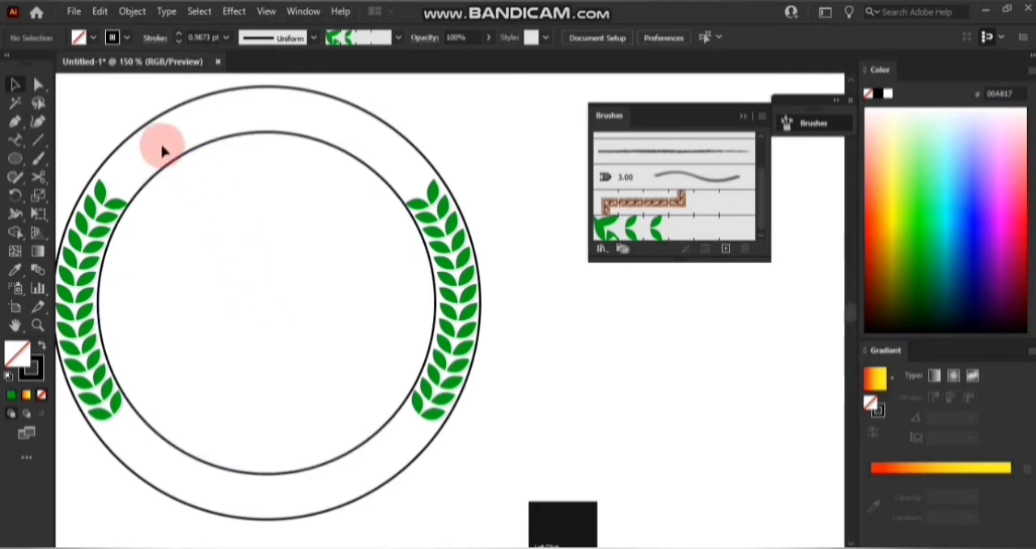
pyautogui.click(746, 119)
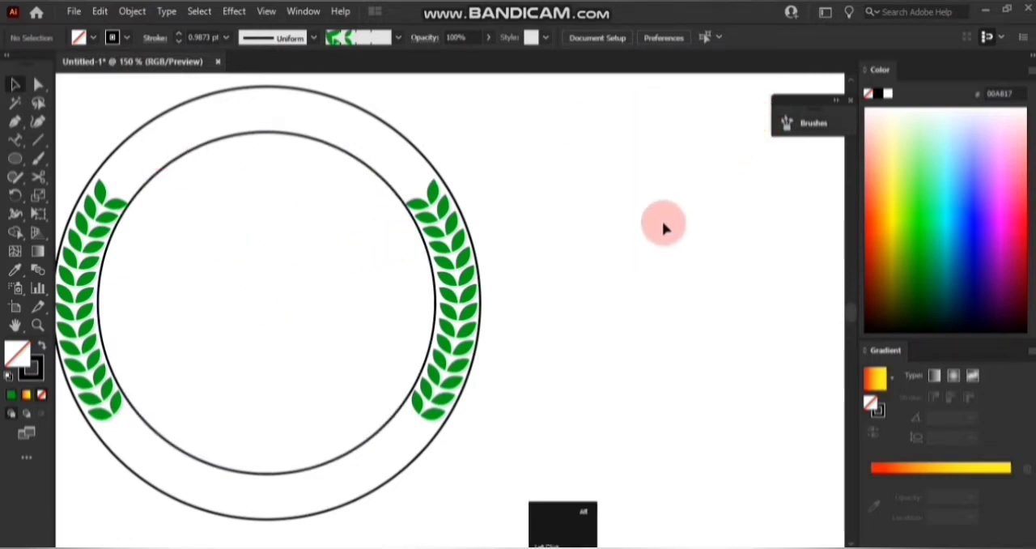
# Delete the original pair of leaves beside the circular badge.
pyautogui.scroll(-5, 664, 227)
pyautogui.moveTo(324, 216); pyautogui.dragTo(401, 287)
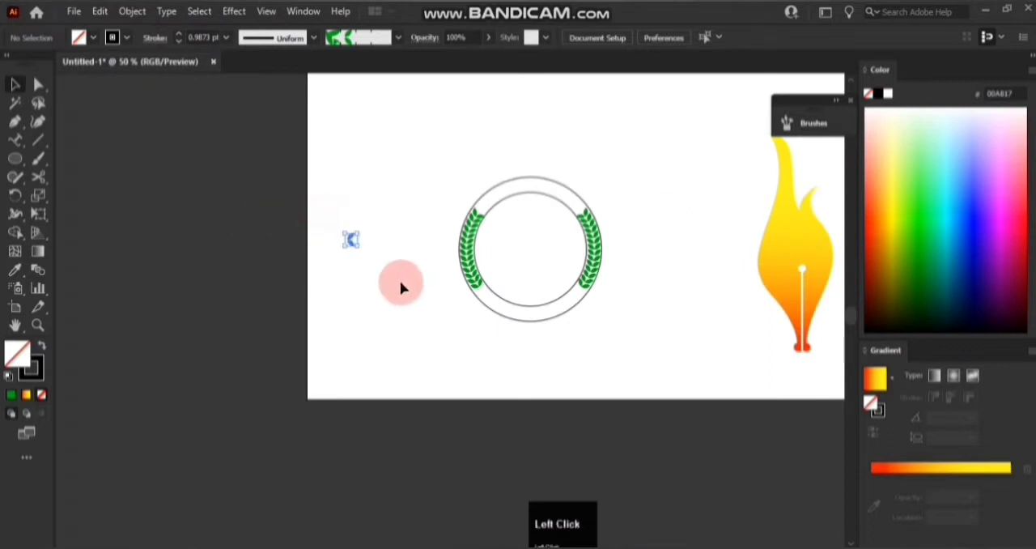
pyautogui.press('Delete')
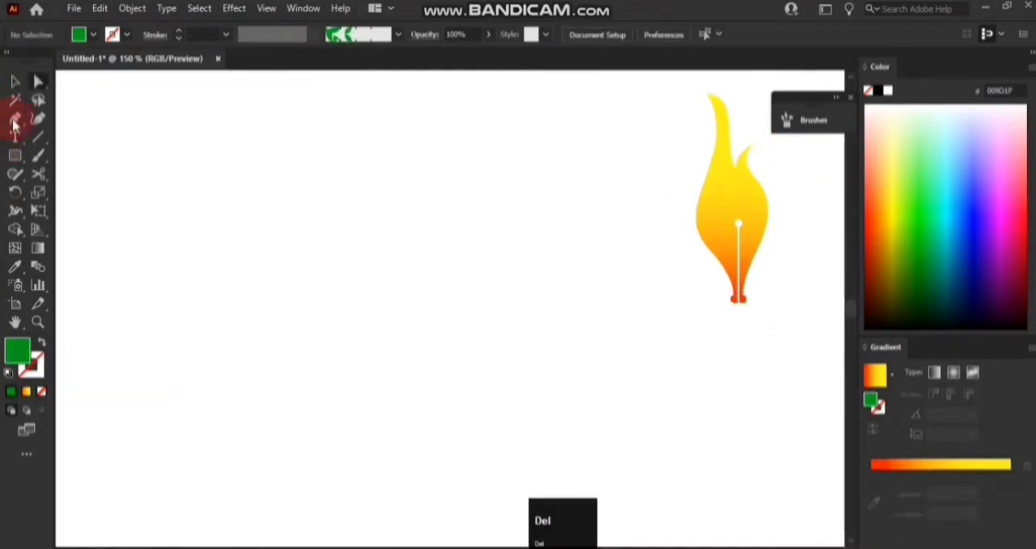
# Draw a green curved wedge with a rounded upper end and a tapered tip using the Pen tool, beside the flame nib.
pyautogui.click(15, 120)
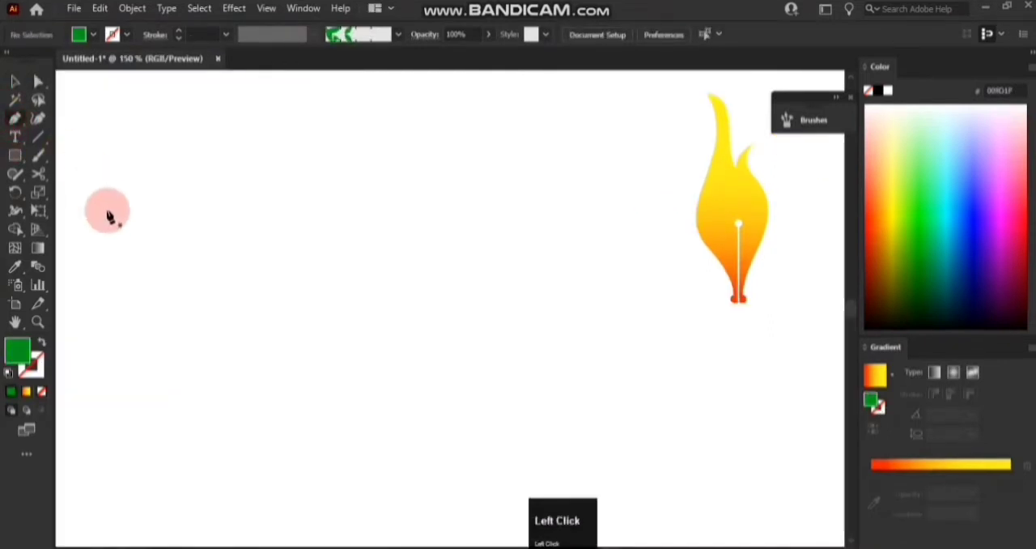
pyautogui.click(178, 226)
pyautogui.moveTo(205, 222); pyautogui.dragTo(190, 213)
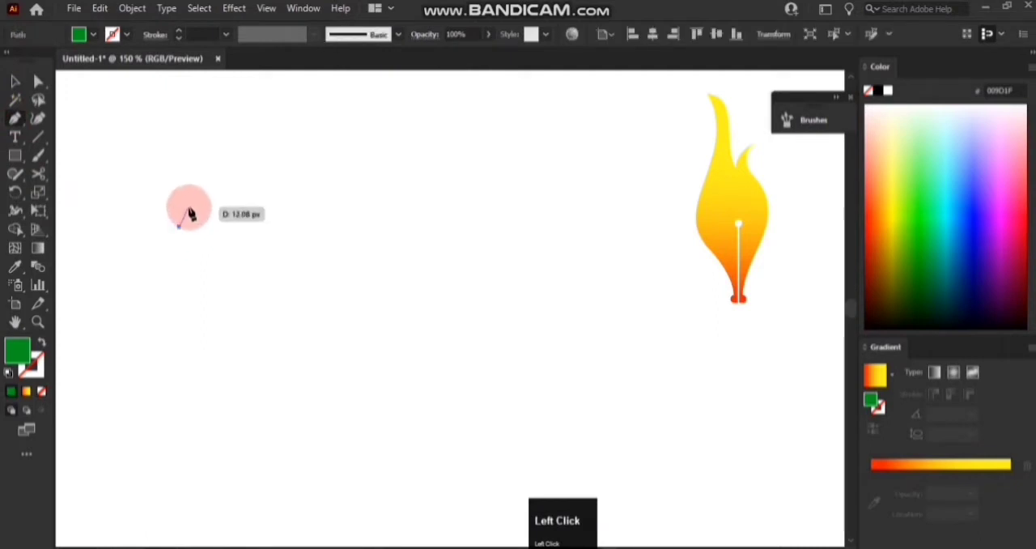
pyautogui.click(193, 211)
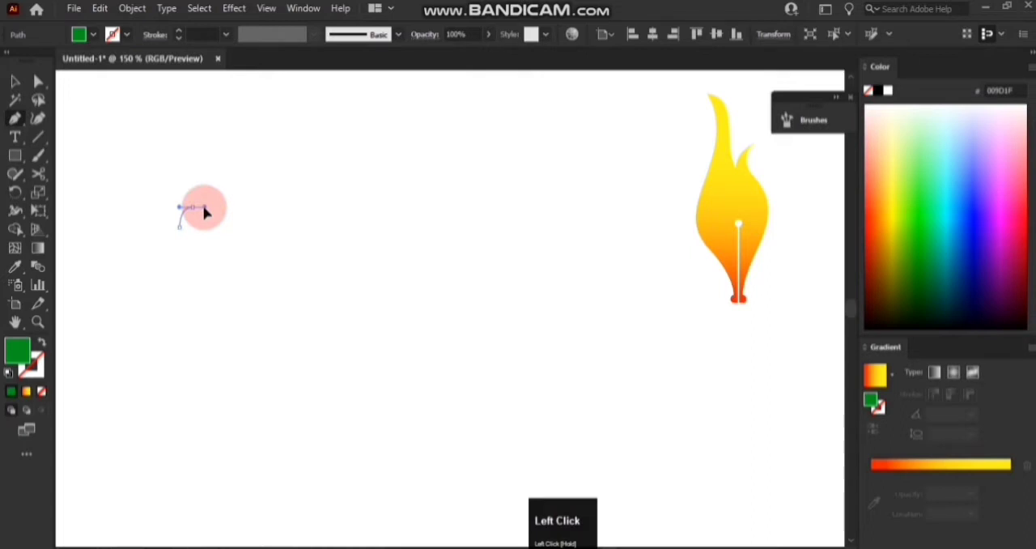
pyautogui.moveTo(205, 215); pyautogui.dragTo(182, 241)
pyautogui.click(269, 233)
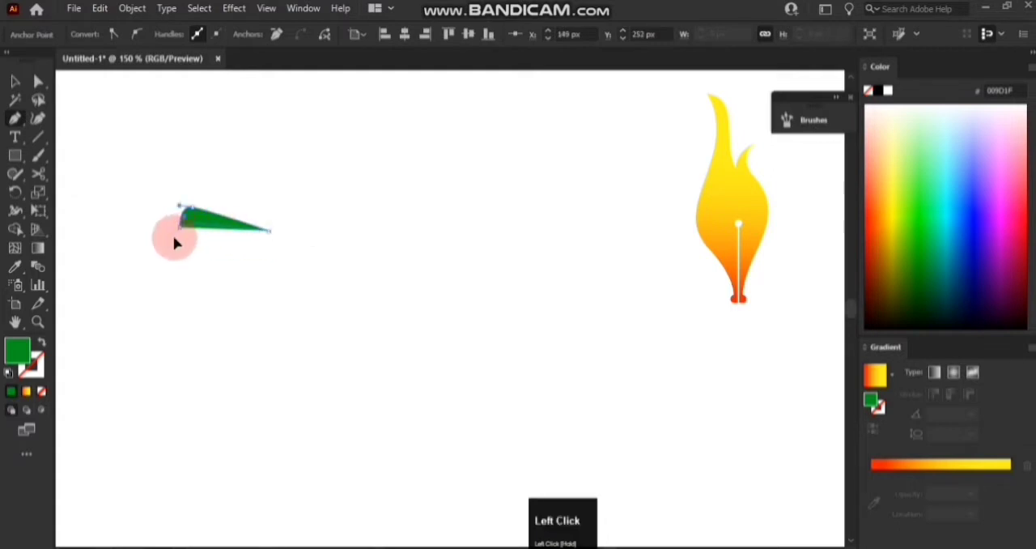
pyautogui.click(17, 82)
pyautogui.click(104, 121)
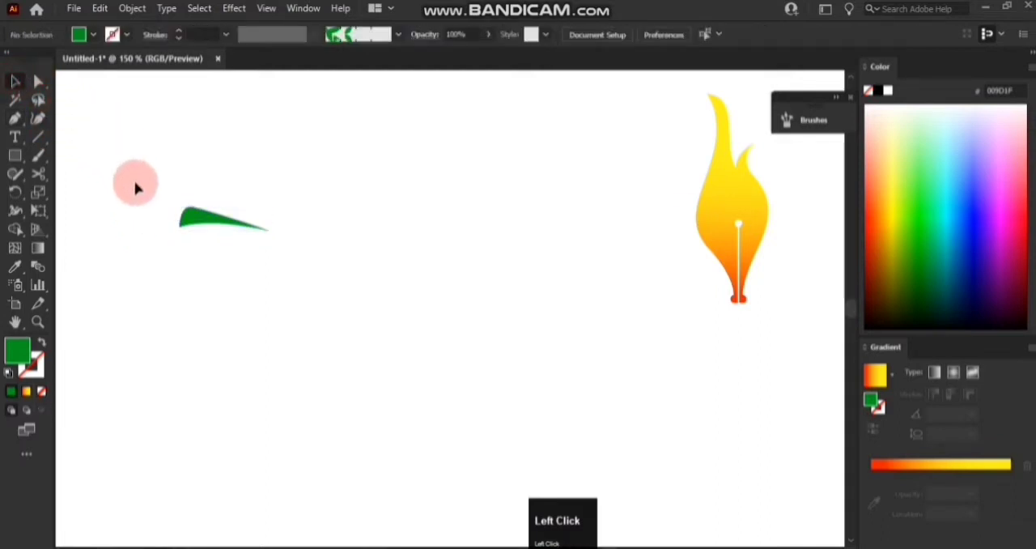
# Rotate the green wedge slightly clockwise so its tapered tip slopes downward.
pyautogui.click(209, 226)
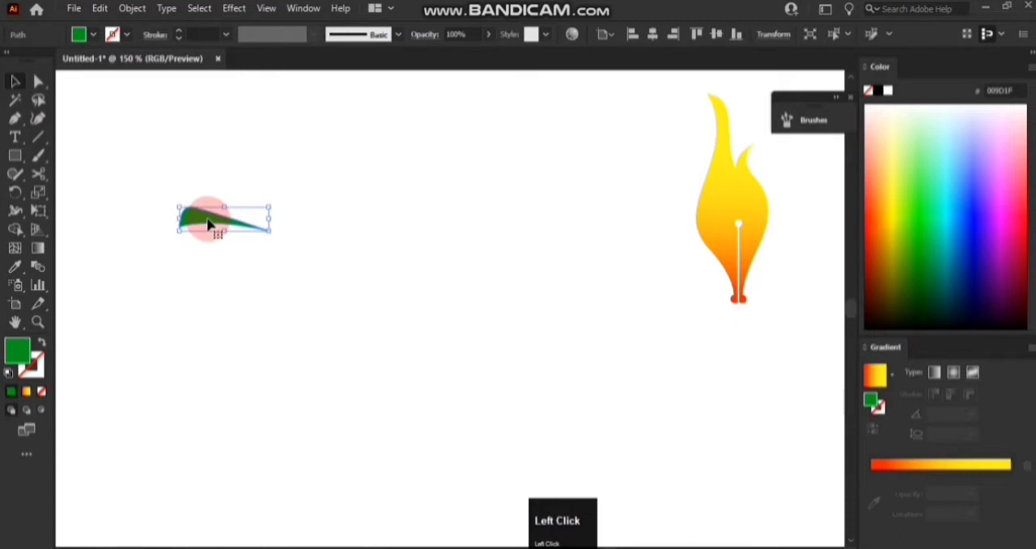
pyautogui.keyDown('alt'); pyautogui.scroll(-1, 208, 222); pyautogui.keyUp('alt')
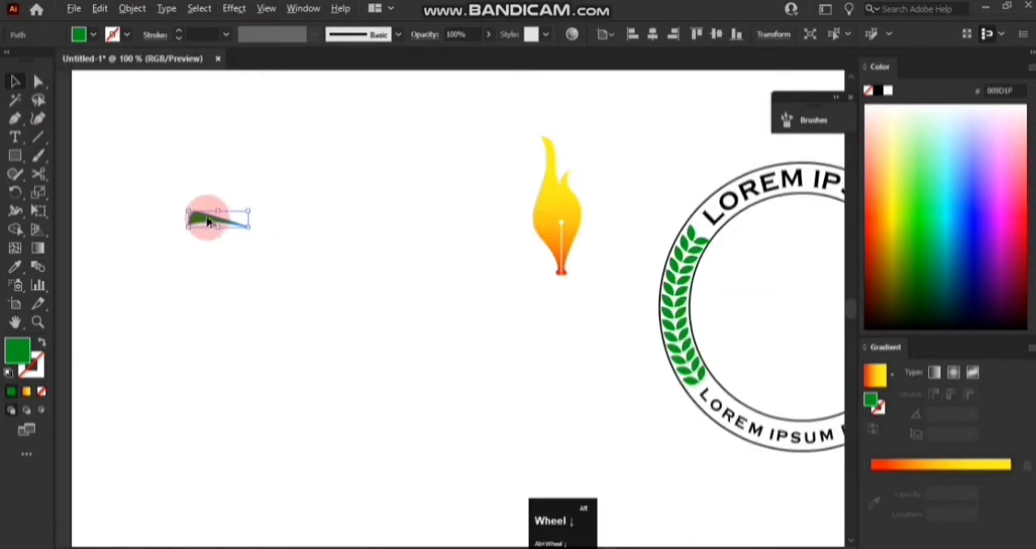
pyautogui.keyDown('alt'); pyautogui.scroll(4, 208, 223); pyautogui.keyUp('alt')
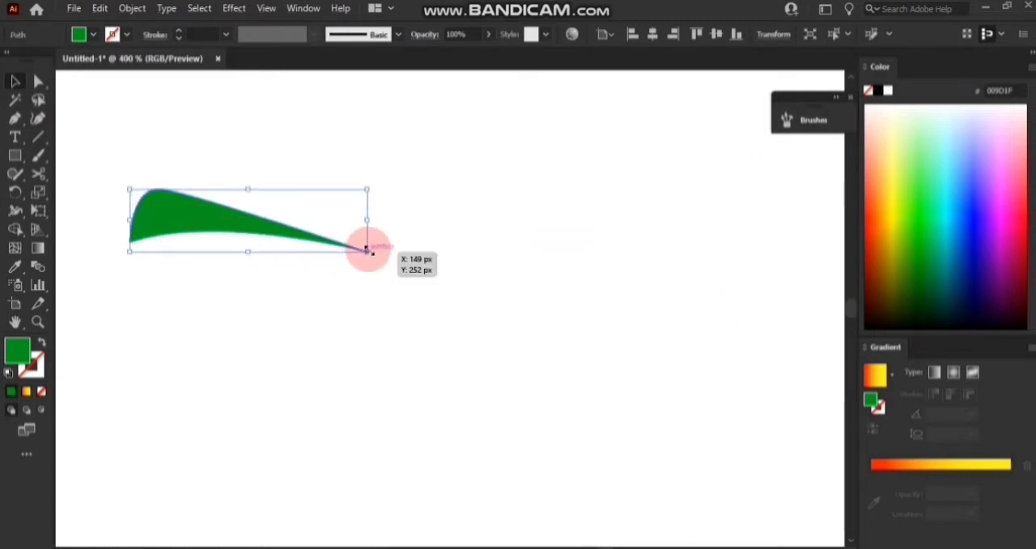
pyautogui.click(12, 85)
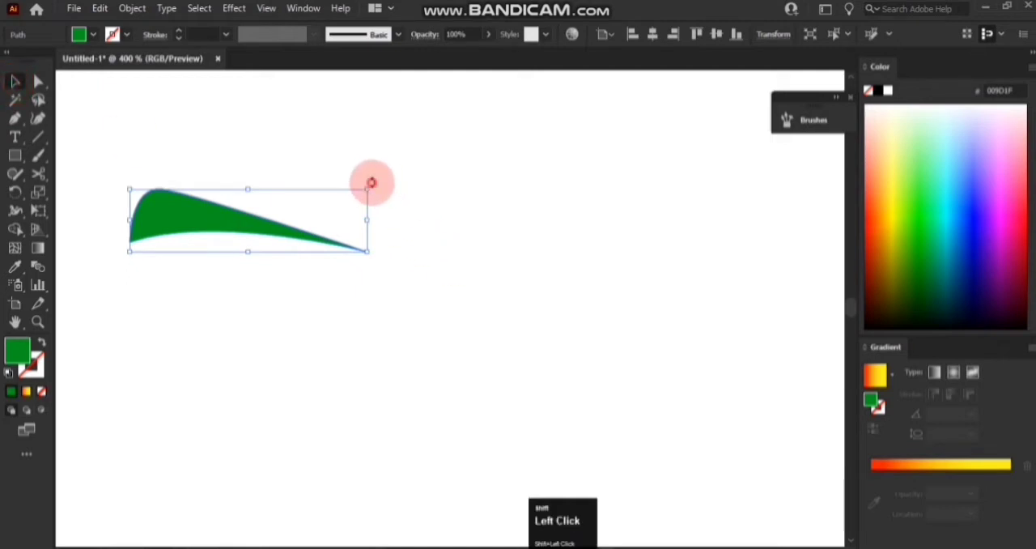
pyautogui.keyDown('shift'); pyautogui.moveTo(376, 198); pyautogui.dragTo(368, 217); pyautogui.keyUp('shift')
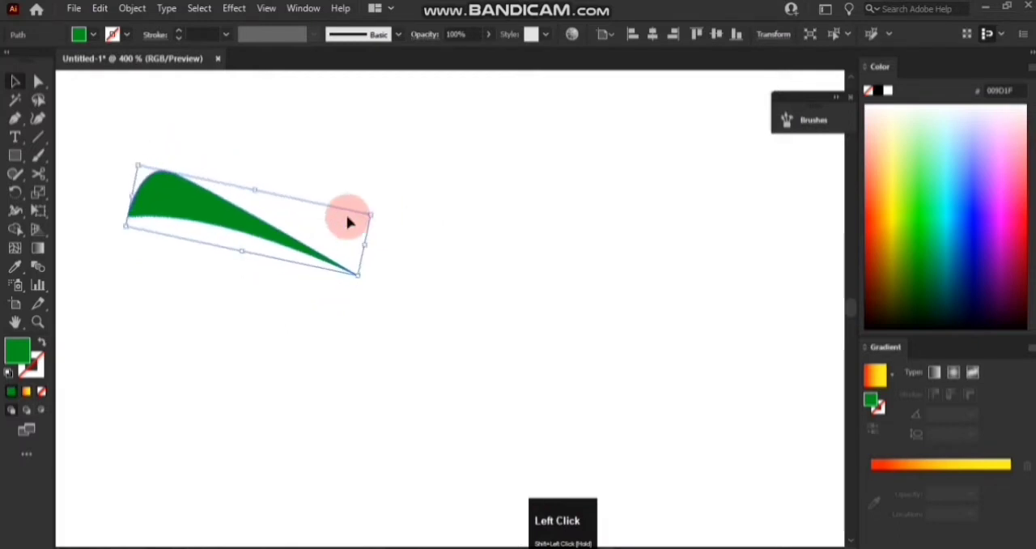
# Reflect a copy of the wedge across the vertical axis and place it opposite the original, tip to tip.
pyautogui.rightClick(234, 229)
pyautogui.click(245, 463)
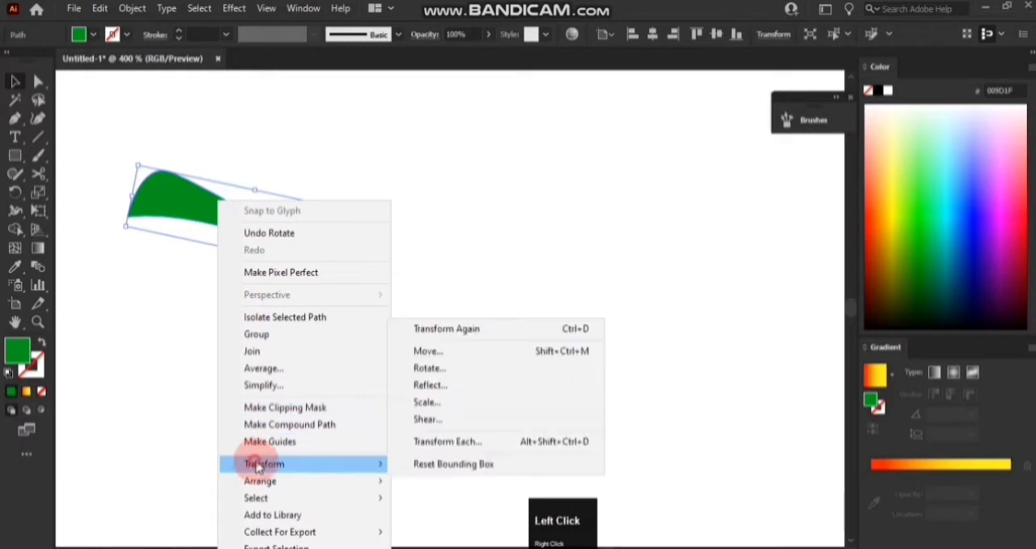
pyautogui.click(421, 387)
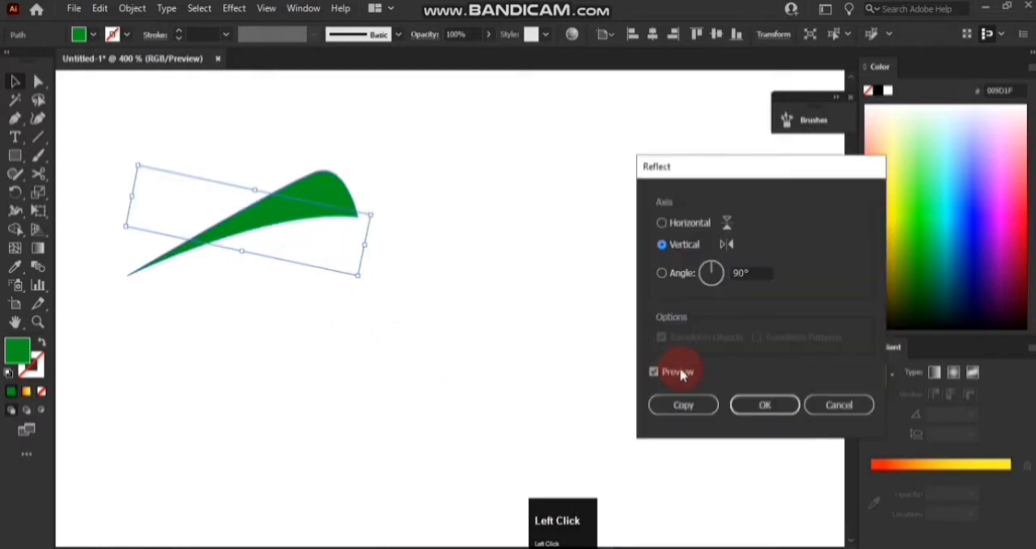
pyautogui.click(685, 404)
pyautogui.moveTo(273, 216); pyautogui.dragTo(514, 217)
pyautogui.scroll(2, 293, 306)
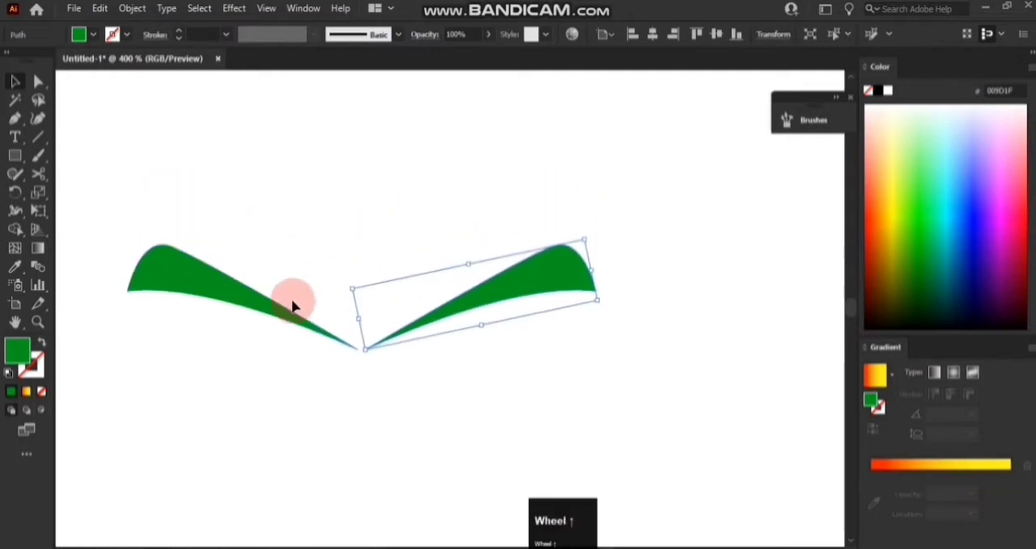
pyautogui.scroll(1, 293, 306)
pyautogui.click(300, 279)
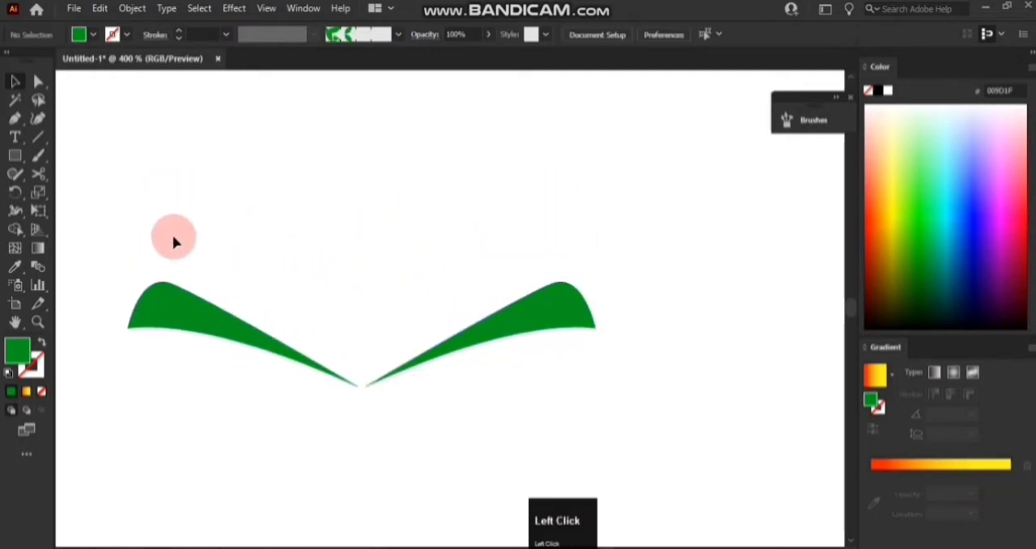
# Duplicate the mirrored wedge pair just above the original pair, and delete both wedges on the mirrored side.
pyautogui.moveTo(173, 241); pyautogui.dragTo(559, 392)
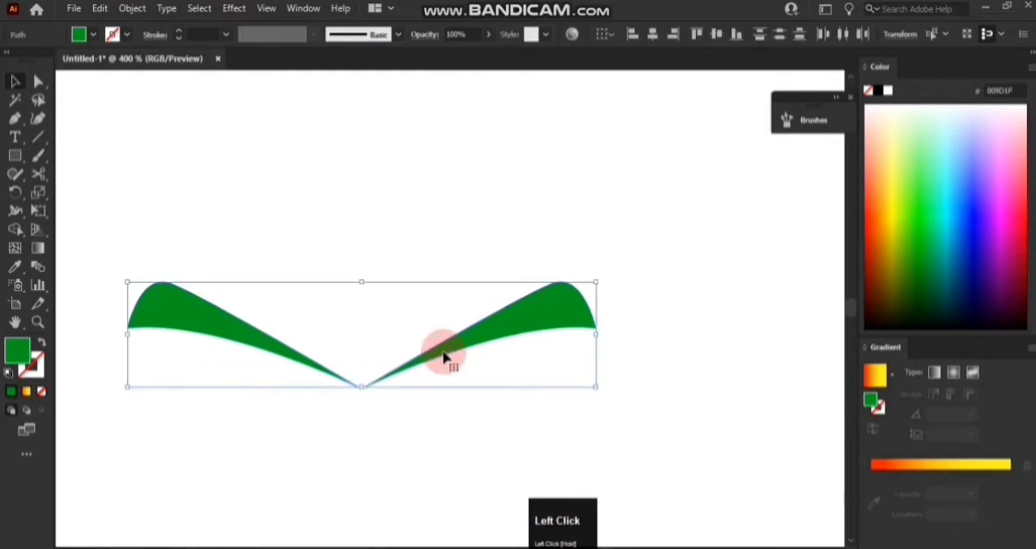
pyautogui.keyDown('alt'); pyautogui.moveTo(445, 354); pyautogui.dragTo(452, 310); pyautogui.keyUp('alt')
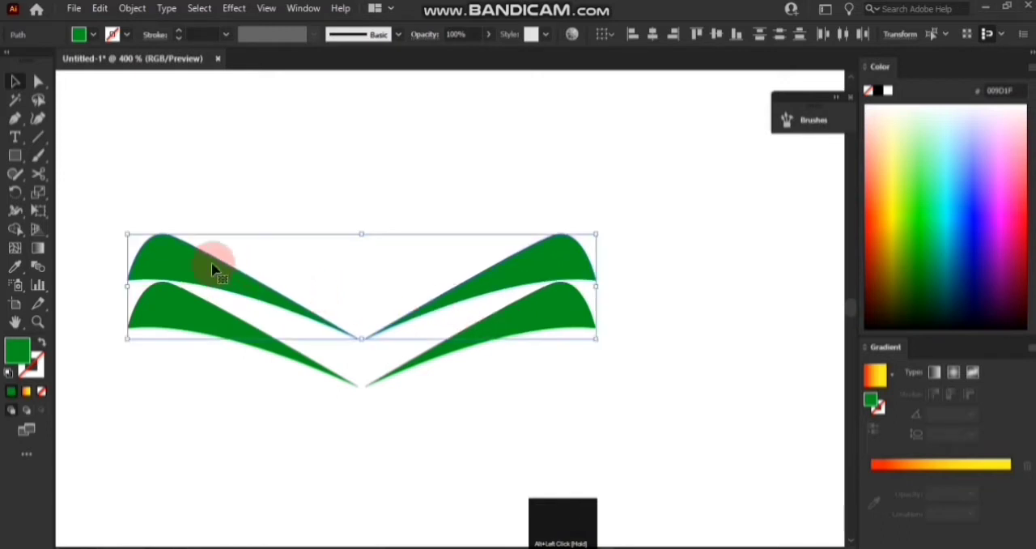
pyautogui.click(122, 199)
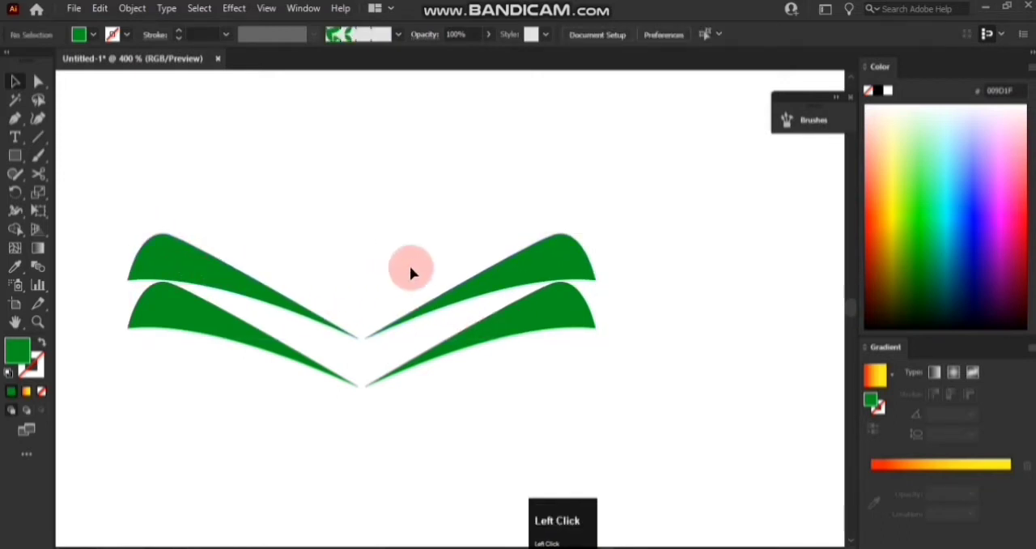
pyautogui.click(502, 285)
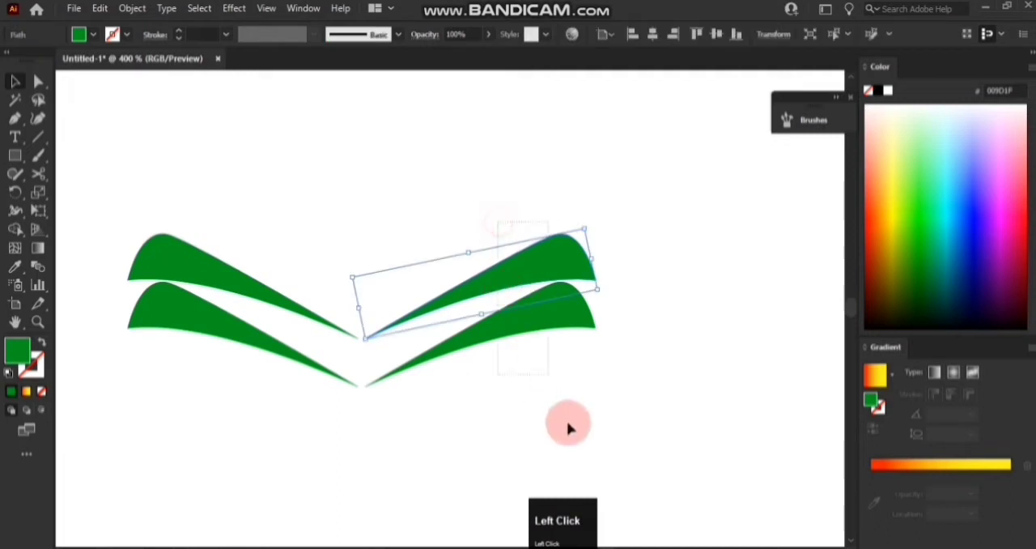
pyautogui.press('Delete')
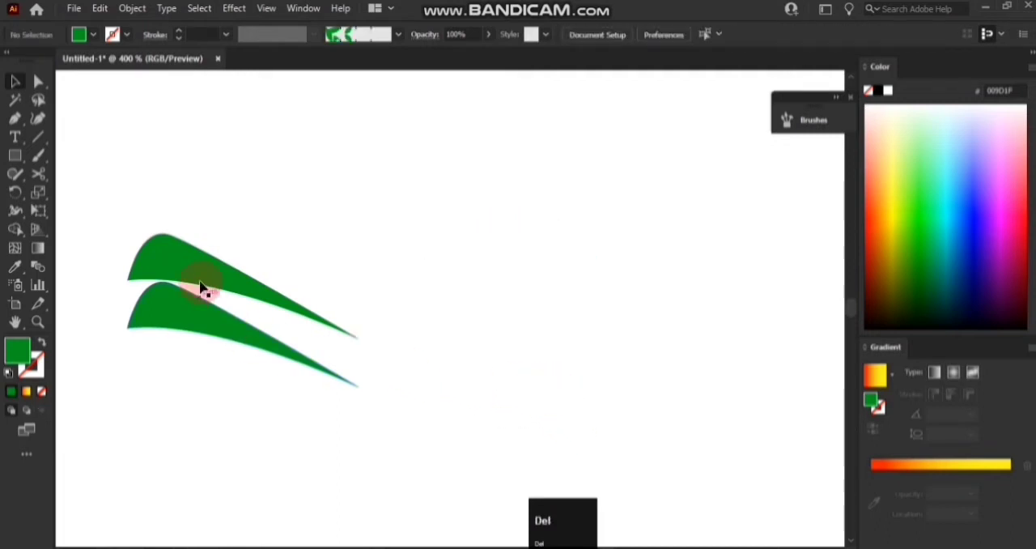
# Rotate the upper wedge further clockwise, make it slightly smaller, and position it just above the lower wedge.
pyautogui.click(190, 257)
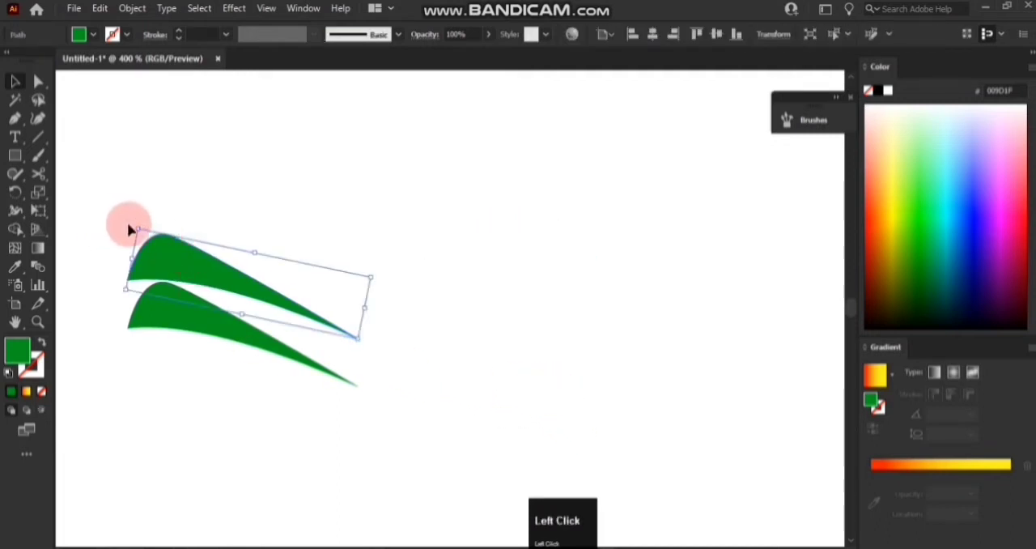
pyautogui.moveTo(130, 225); pyautogui.dragTo(161, 224)
pyautogui.moveTo(204, 268); pyautogui.dragTo(199, 255)
pyautogui.moveTo(172, 219); pyautogui.dragTo(178, 217)
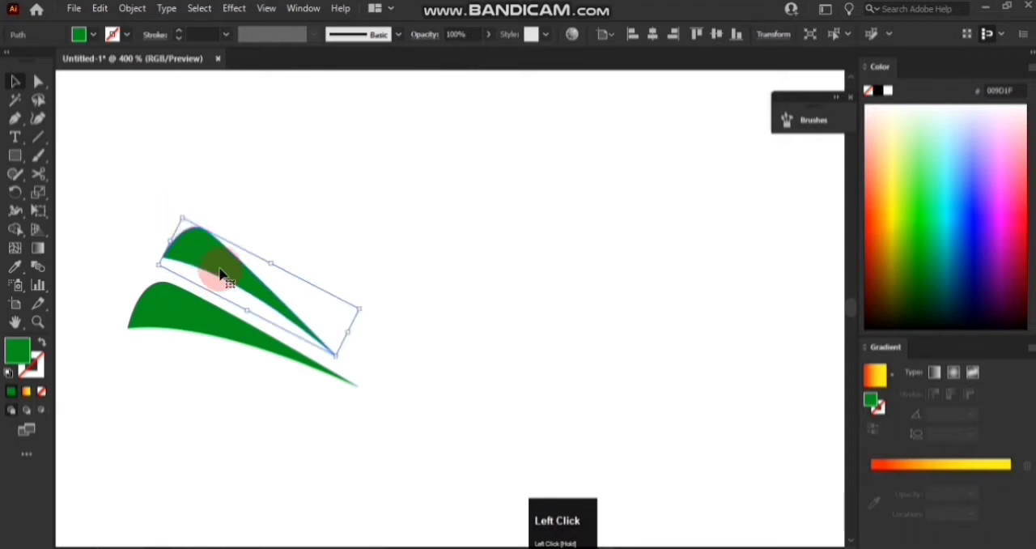
# Duplicate the smaller wedge above as a third one, and adjust the upper two so all three fan out.
pyautogui.moveTo(219, 273); pyautogui.dragTo(239, 212)
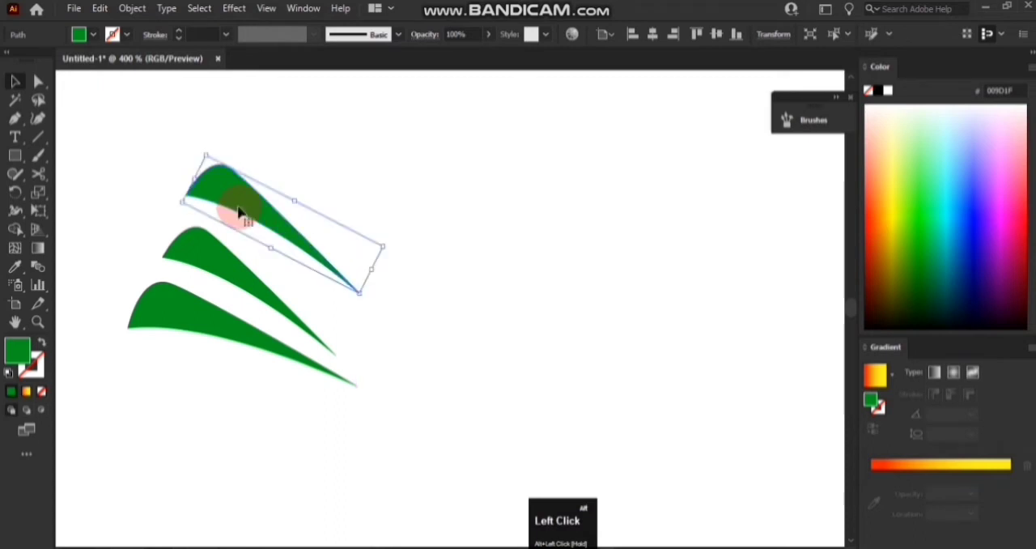
pyautogui.moveTo(271, 246); pyautogui.dragTo(271, 235)
pyautogui.click(240, 286)
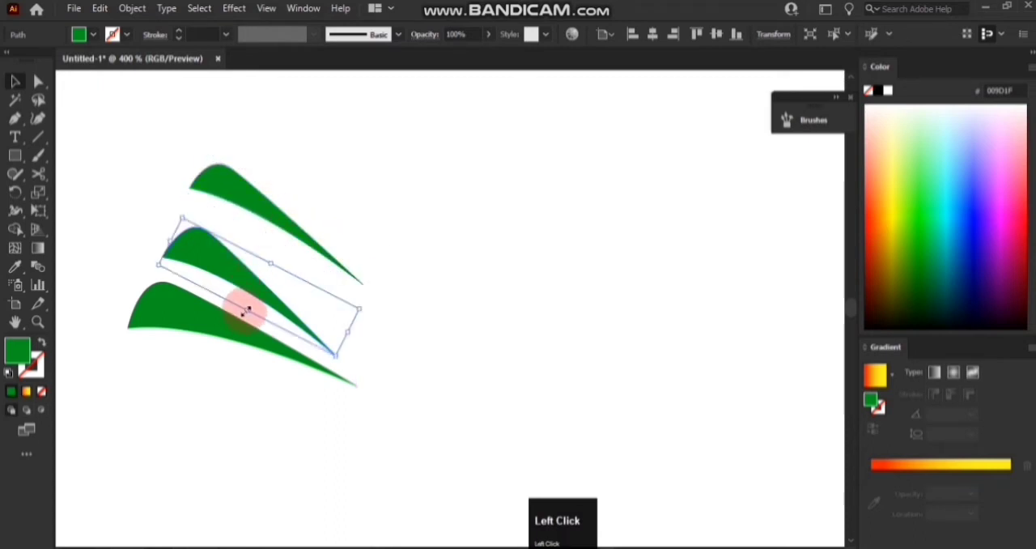
pyautogui.moveTo(249, 310); pyautogui.dragTo(225, 280)
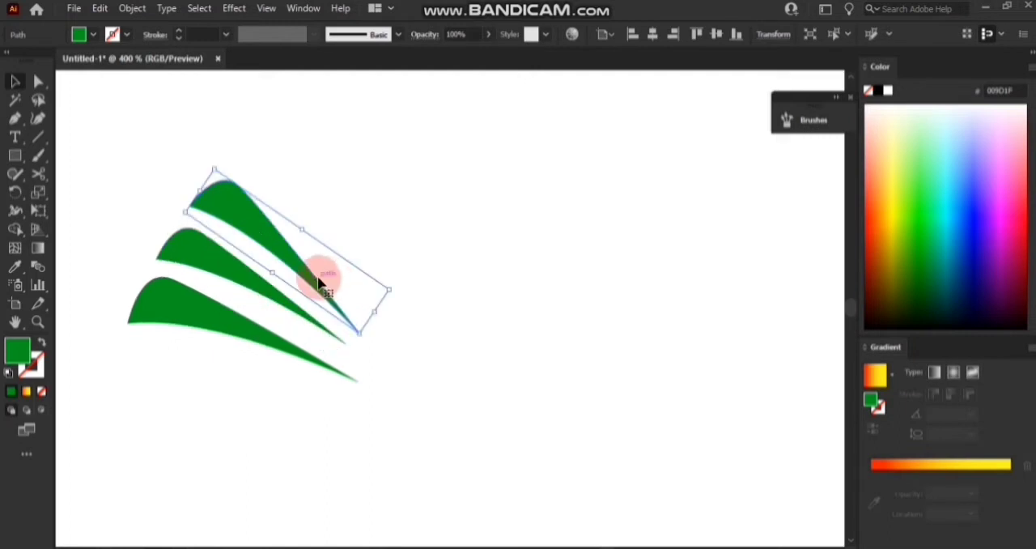
pyautogui.moveTo(319, 282); pyautogui.dragTo(318, 273)
pyautogui.click(413, 236)
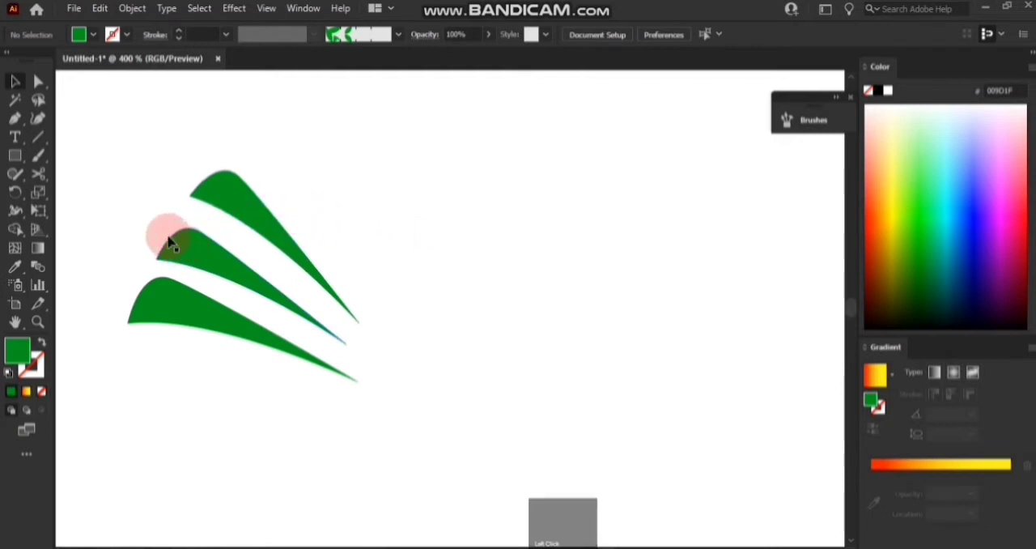
# Reflect a copy of the three wedges across the vertical axis to form the opposite book side, and group all six.
pyautogui.moveTo(106, 162); pyautogui.dragTo(427, 418)
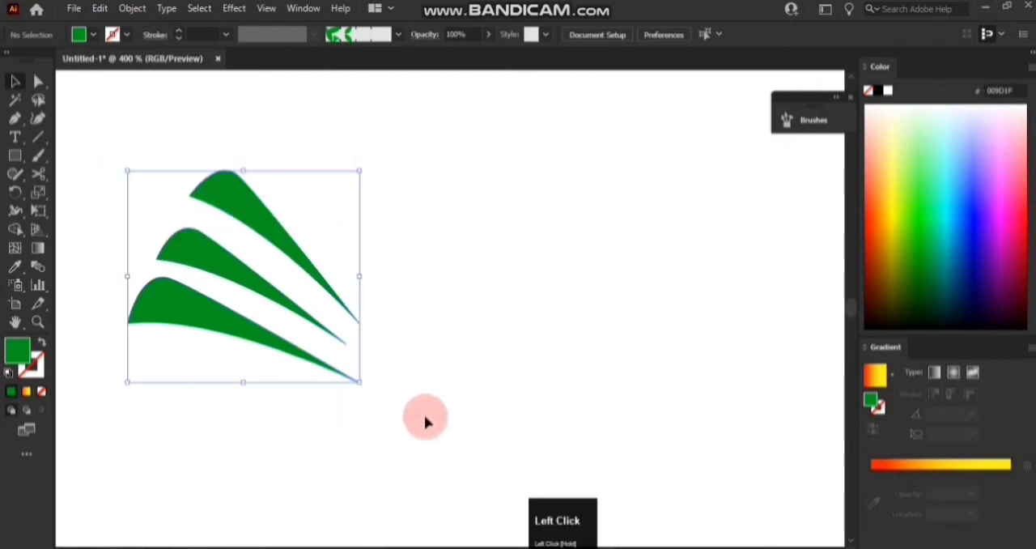
pyautogui.rightClick(236, 277)
pyautogui.click(380, 463)
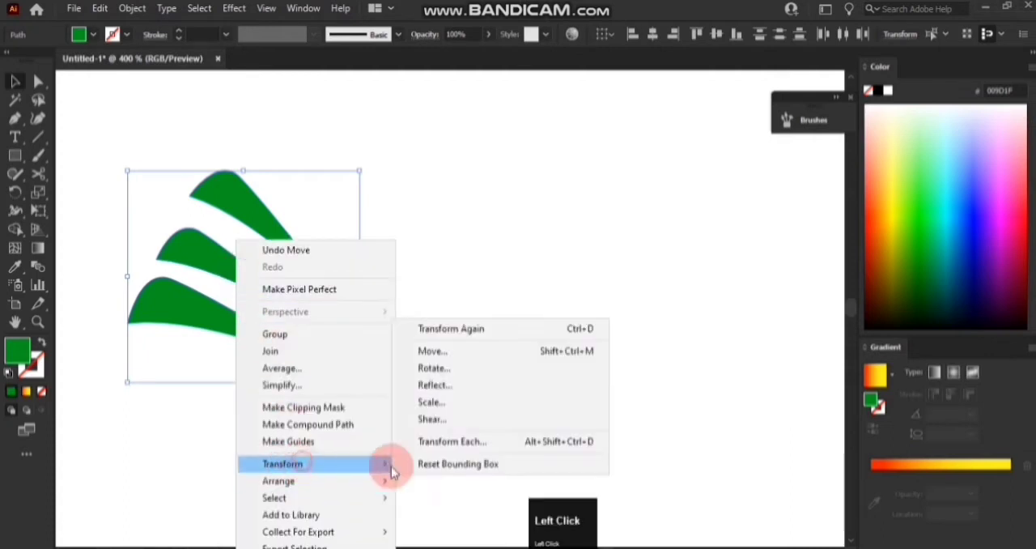
pyautogui.click(434, 386)
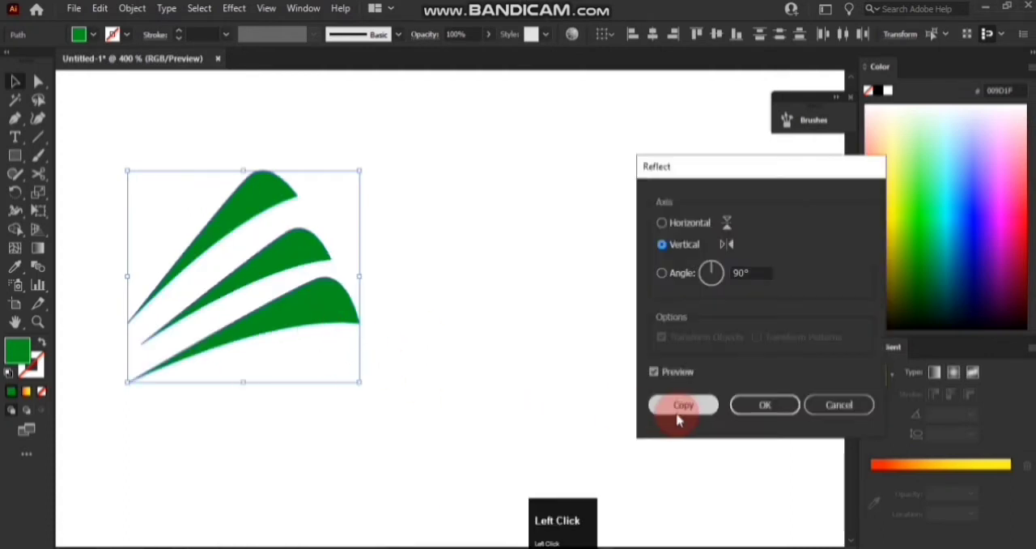
pyautogui.click(683, 406)
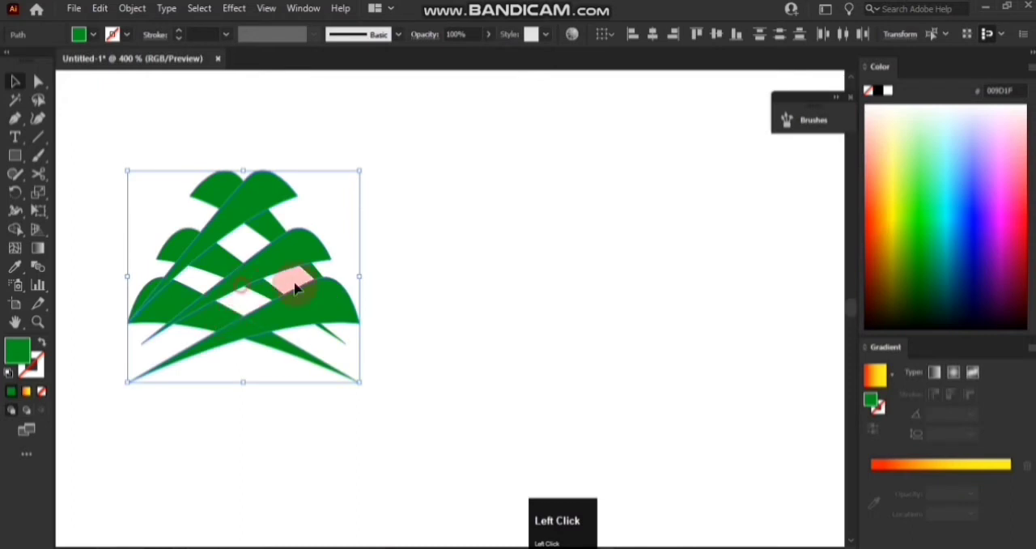
pyautogui.moveTo(296, 289); pyautogui.dragTo(485, 285)
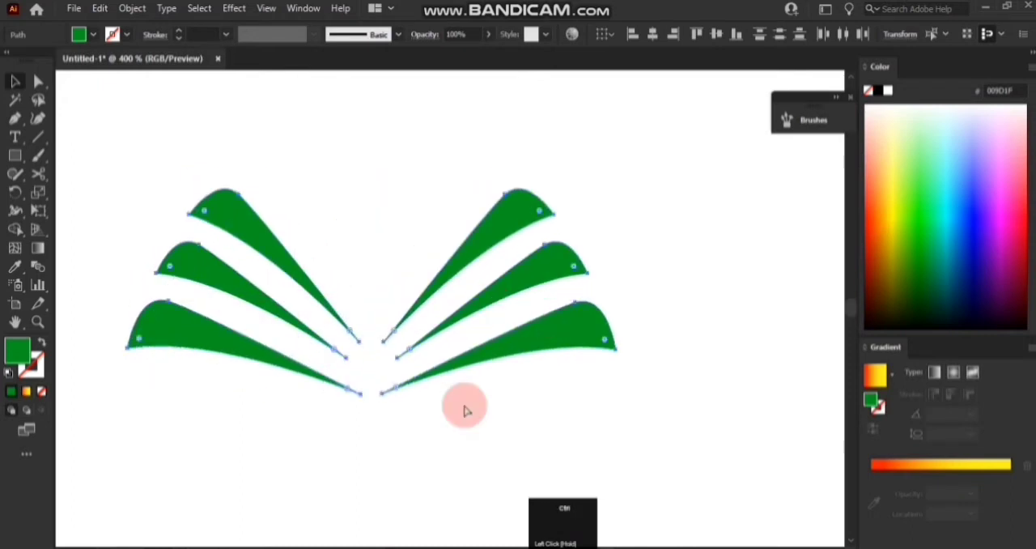
pyautogui.hotkey('ctrl', 'g')
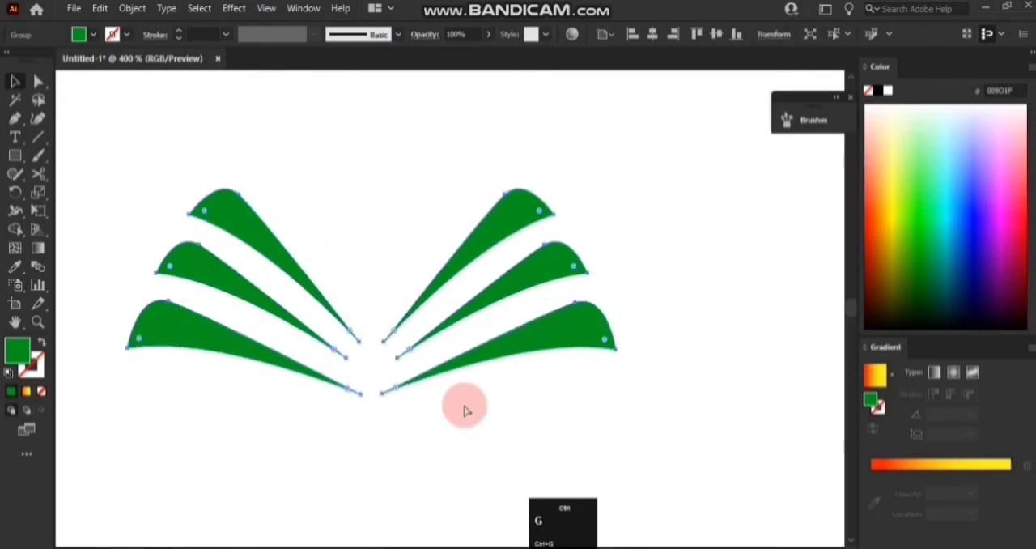
# Place the flame nib centered over the gap between the green book pages, nudging it slightly into alignment.
pyautogui.keyDown('alt'); pyautogui.scroll(-4, 463, 410); pyautogui.keyUp('alt')
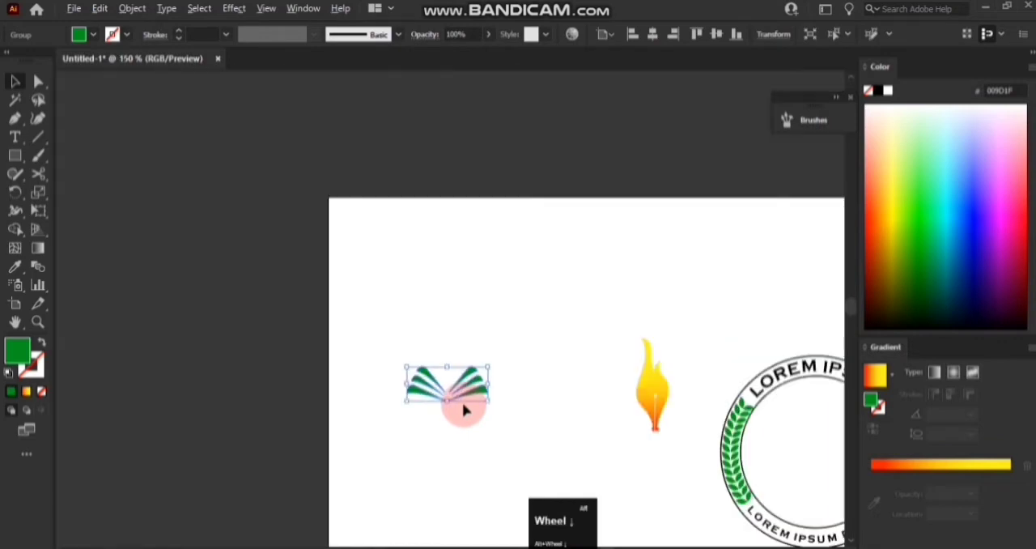
pyautogui.hscroll(5, 464, 410)
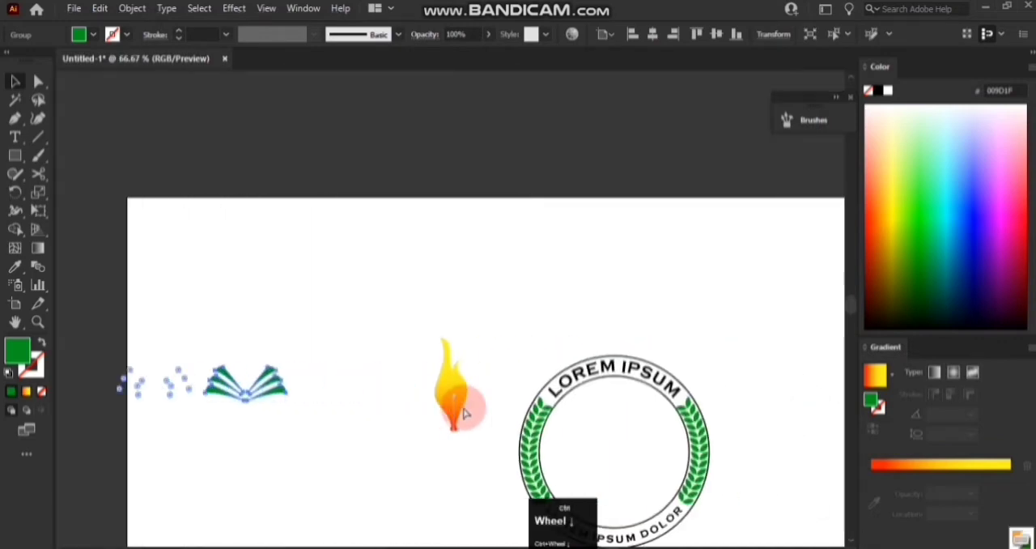
pyautogui.scroll(-3, 462, 409)
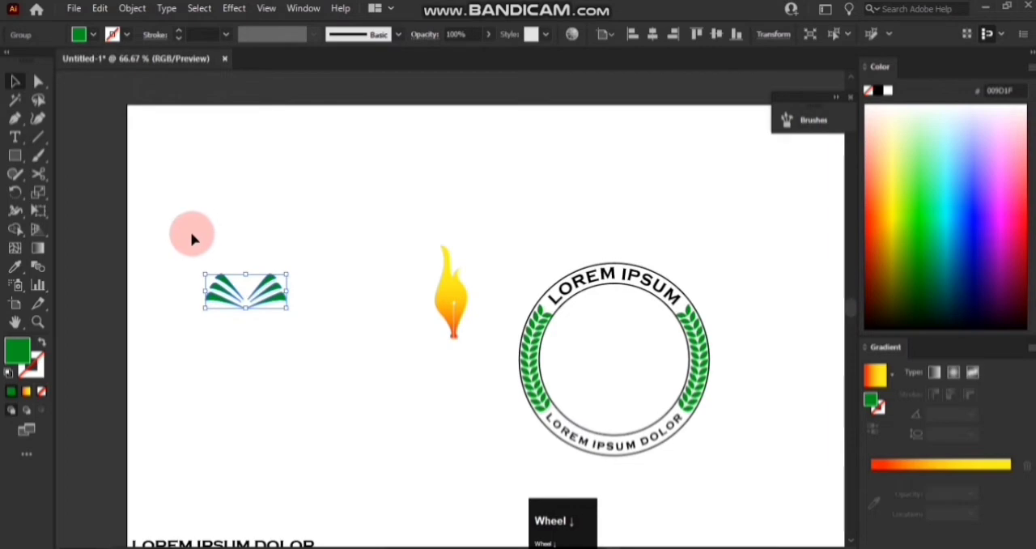
pyautogui.click(239, 297)
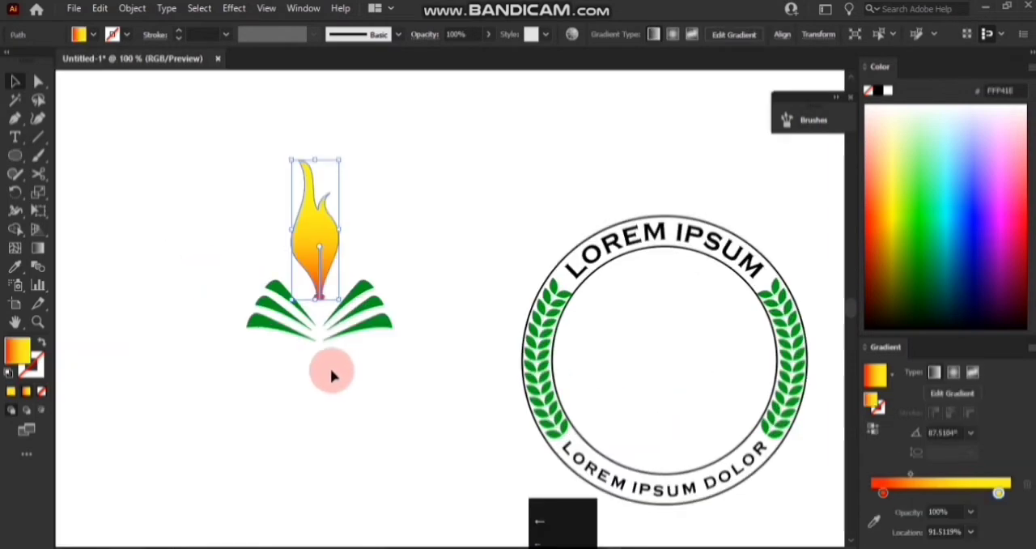
pyautogui.press('Right')
pyautogui.click(330, 373)
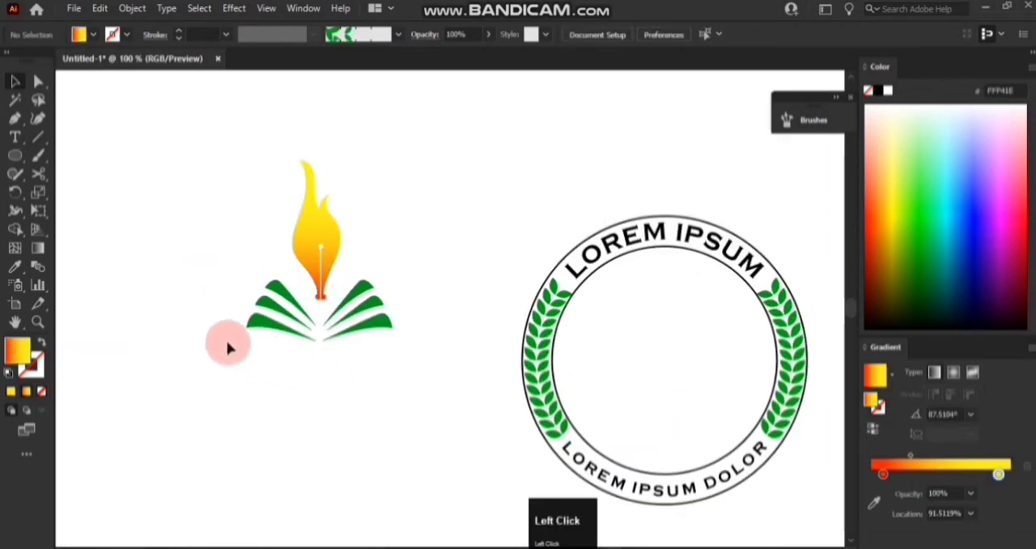
# Group the flame nib with the open book and move the group up to the empty area just outside the badge ring.
pyautogui.moveTo(232, 172); pyautogui.dragTo(348, 359)
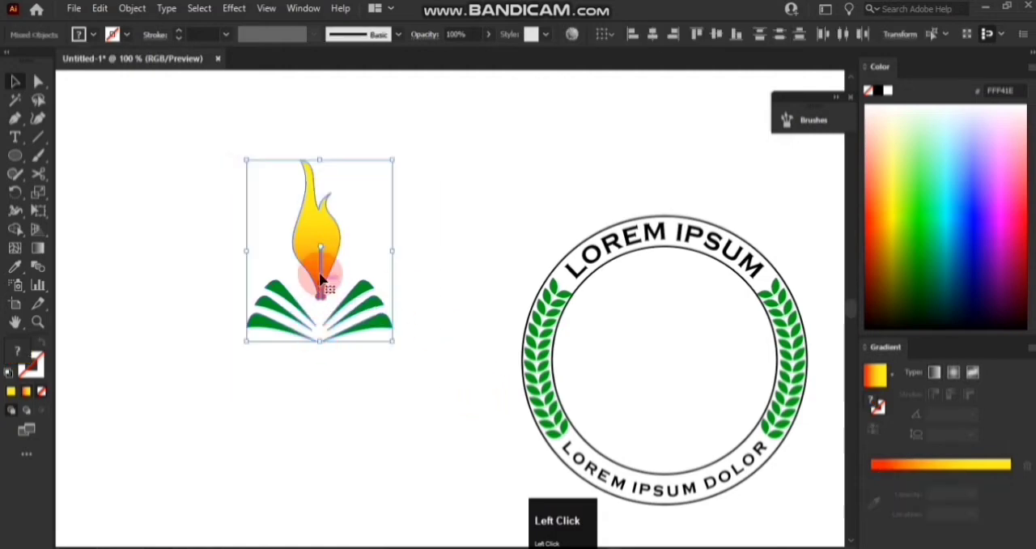
pyautogui.rightClick(321, 262)
pyautogui.click(363, 387)
pyautogui.click(353, 399)
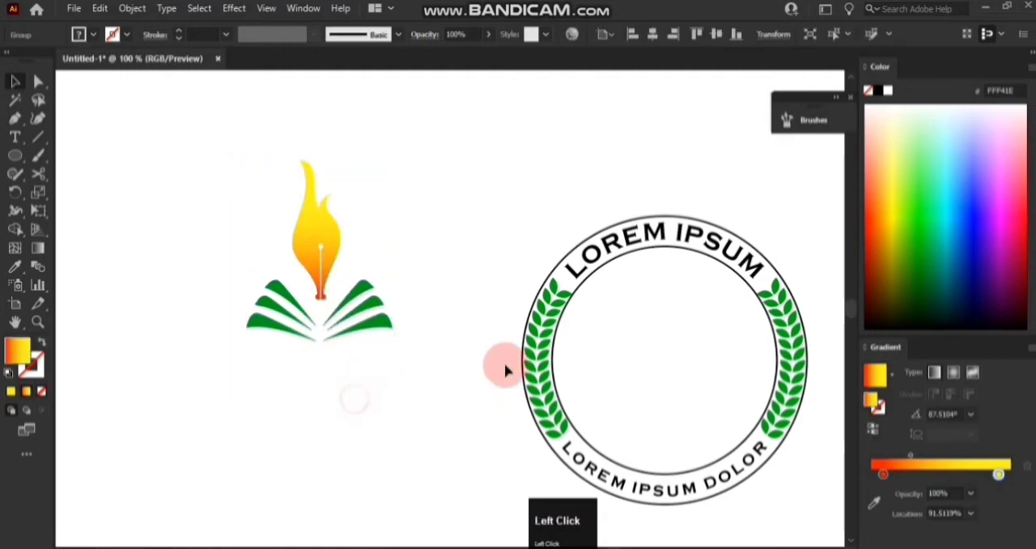
pyautogui.click(609, 267)
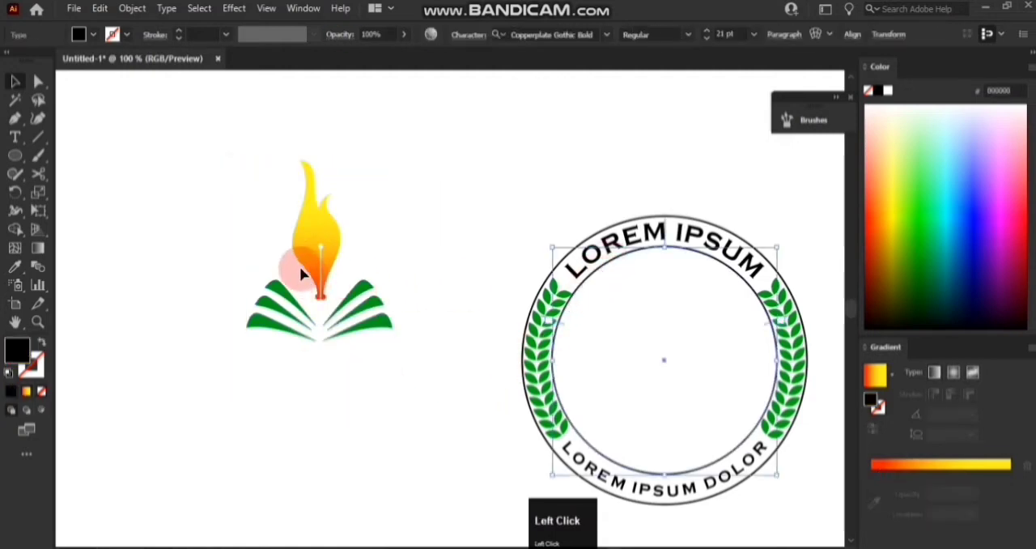
pyautogui.click(314, 252)
pyautogui.moveTo(315, 253); pyautogui.dragTo(458, 147)
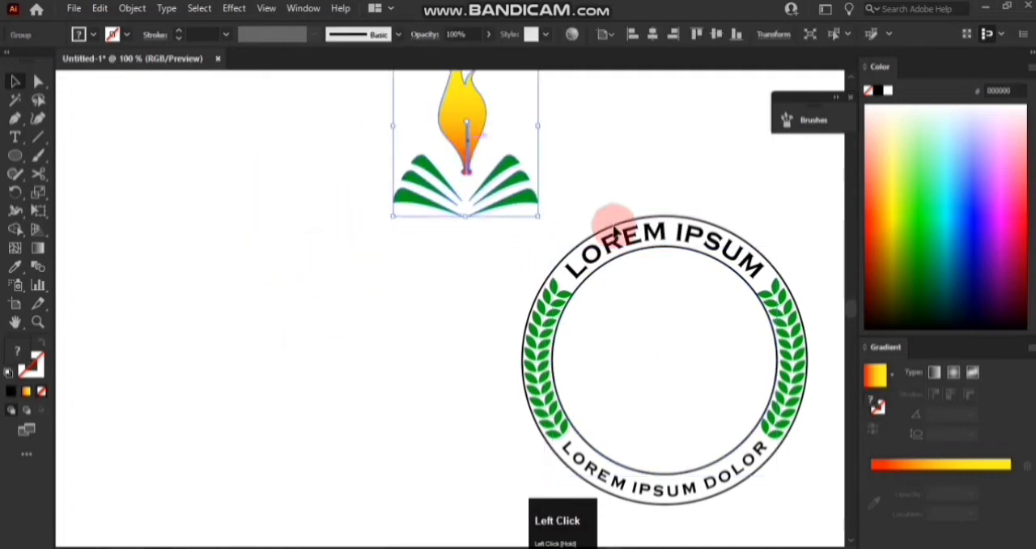
# Move the badge's inner and outer circles out to the empty canvas area, leaving the curved texts and laurel branches in place.
pyautogui.rightClick(640, 251)
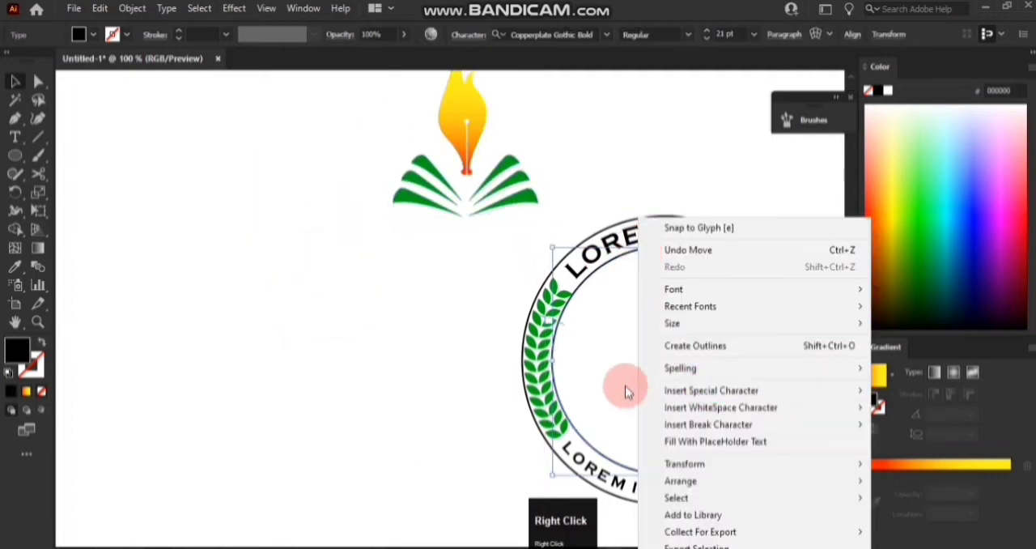
pyautogui.click(597, 342)
pyautogui.click(623, 264)
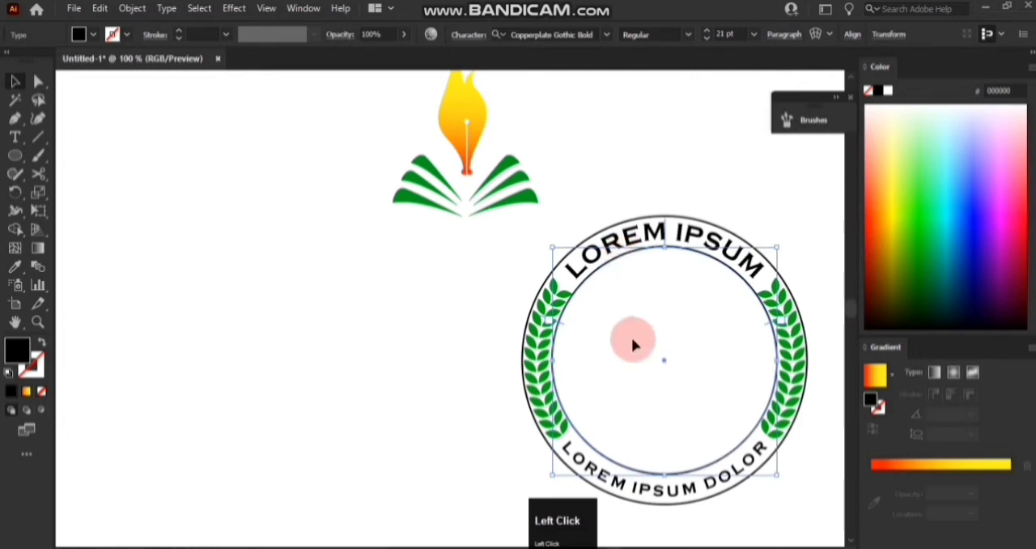
pyautogui.moveTo(664, 364); pyautogui.dragTo(301, 360)
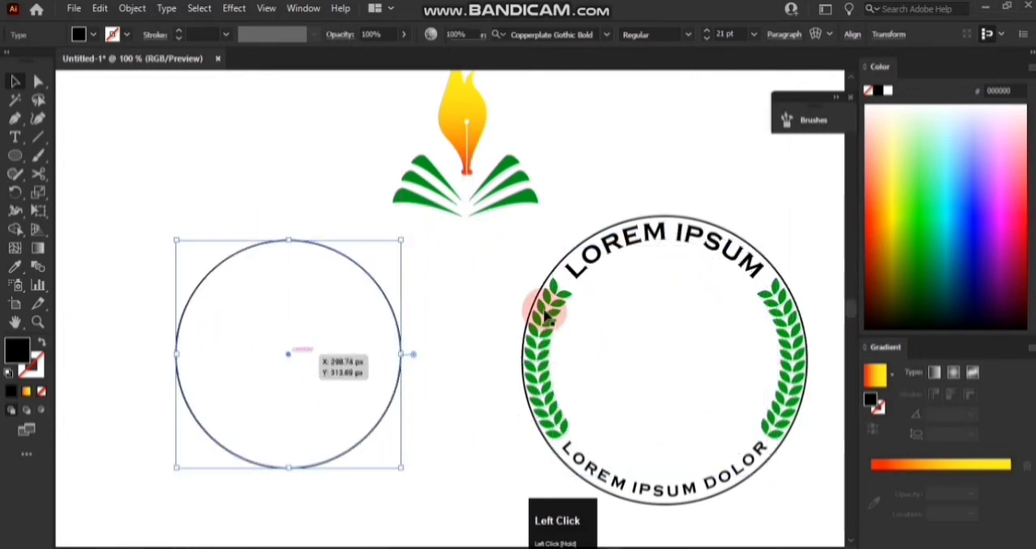
pyautogui.moveTo(547, 285)
pyautogui.mouseDown()
pyautogui.moveTo(169, 293)
pyautogui.moveTo(170, 278)
pyautogui.mouseUp()
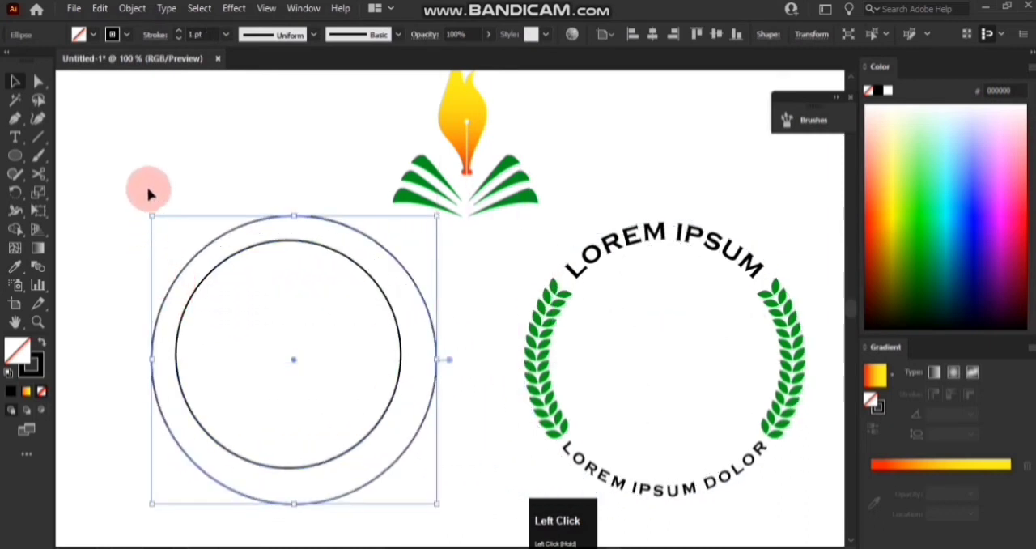
# Sample the book's green for both circles and swap it to the stroke, leaving them unfilled.
pyautogui.moveTo(151, 192); pyautogui.dragTo(347, 359)
pyautogui.click(15, 266)
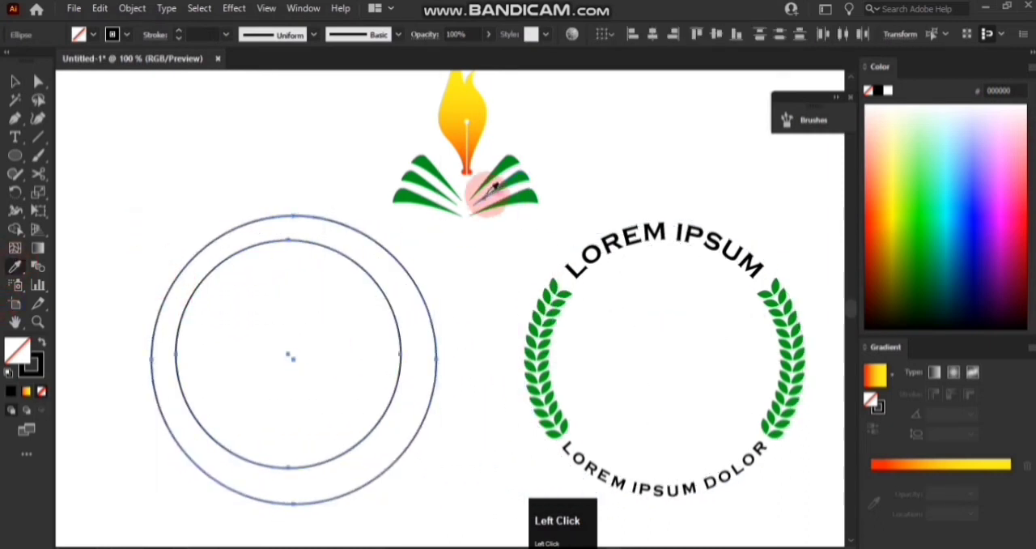
pyautogui.click(513, 200)
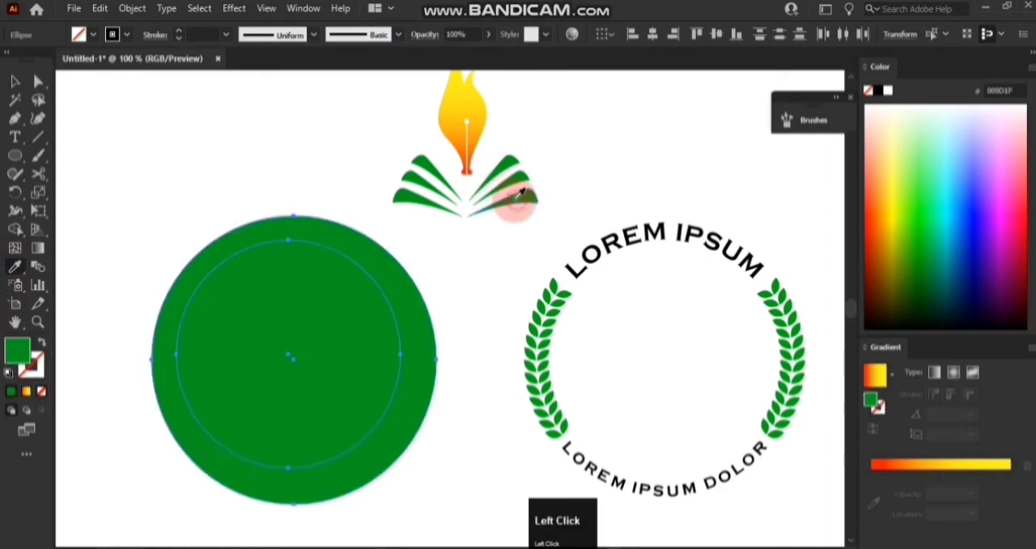
pyautogui.click(39, 344)
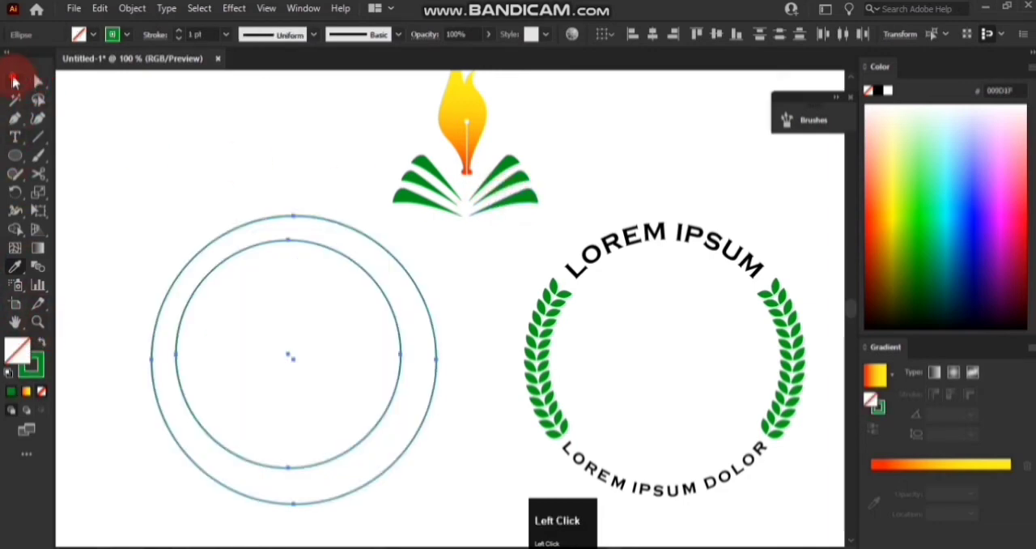
# Center the two green circles on each other horizontally and vertically.
pyautogui.click(15, 81)
pyautogui.click(600, 36)
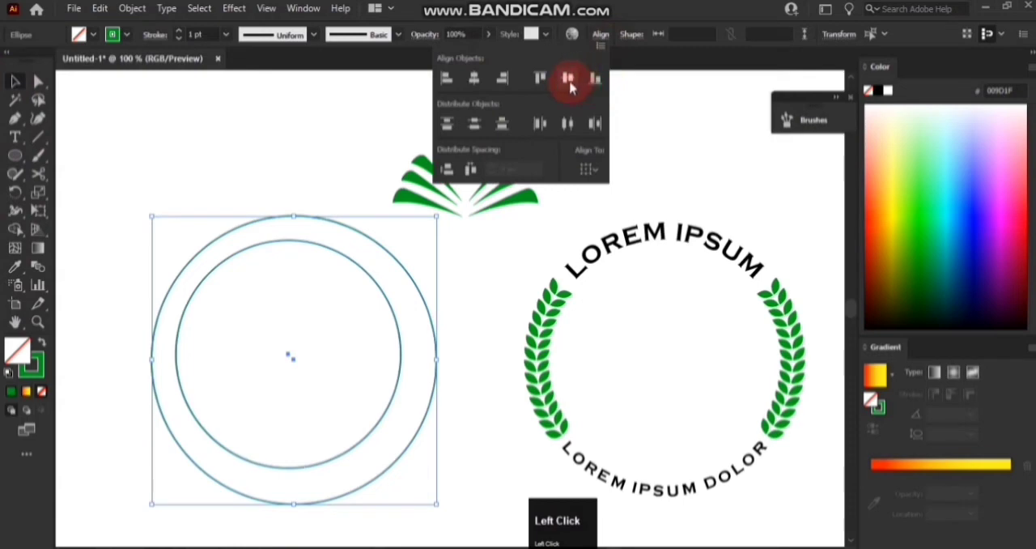
pyautogui.click(570, 81)
pyautogui.click(475, 79)
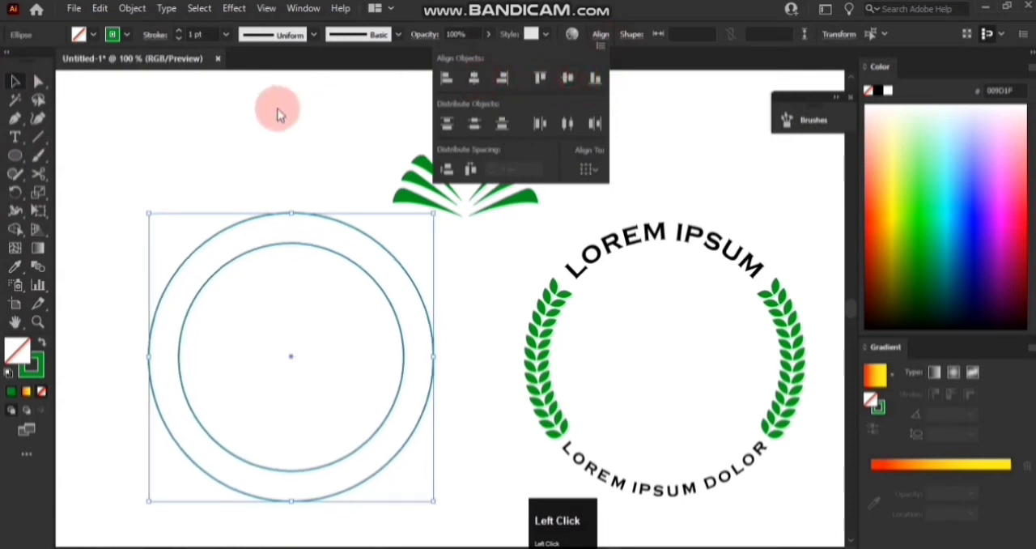
pyautogui.click(121, 308)
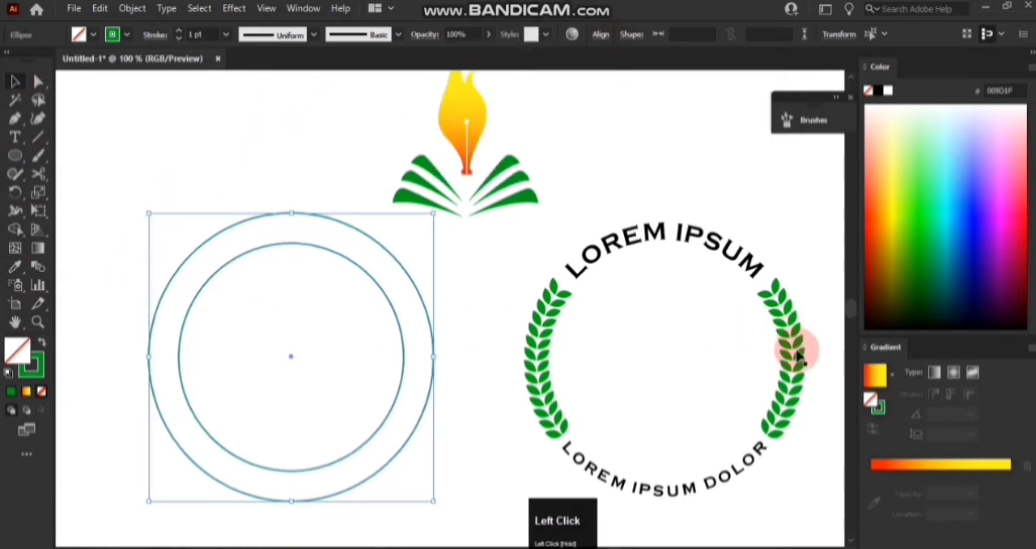
# Bring the curved texts and laurel branches together with the green circles, centering them horizontally and vertically.
pyautogui.moveTo(116, 280); pyautogui.dragTo(759, 380)
pyautogui.click(512, 38)
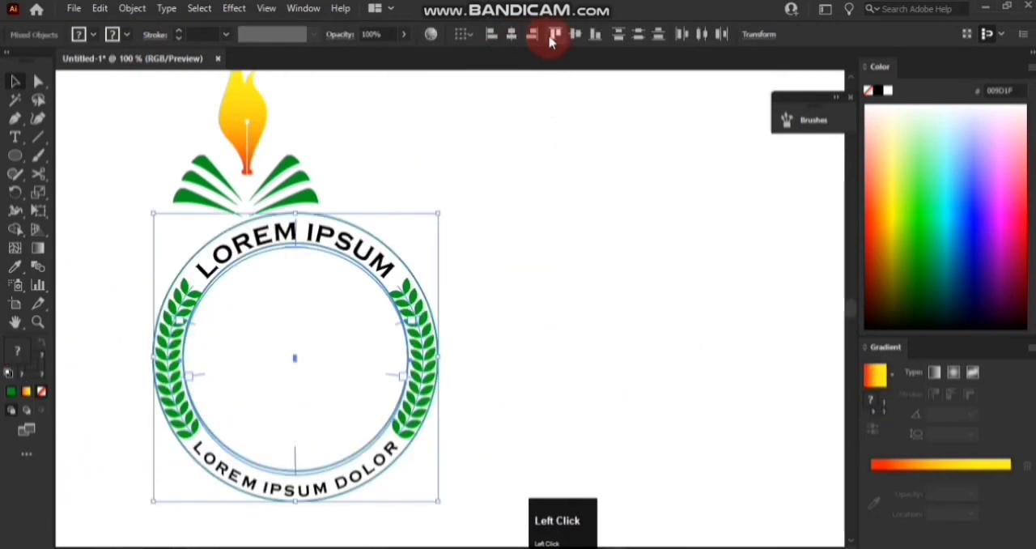
pyautogui.click(573, 39)
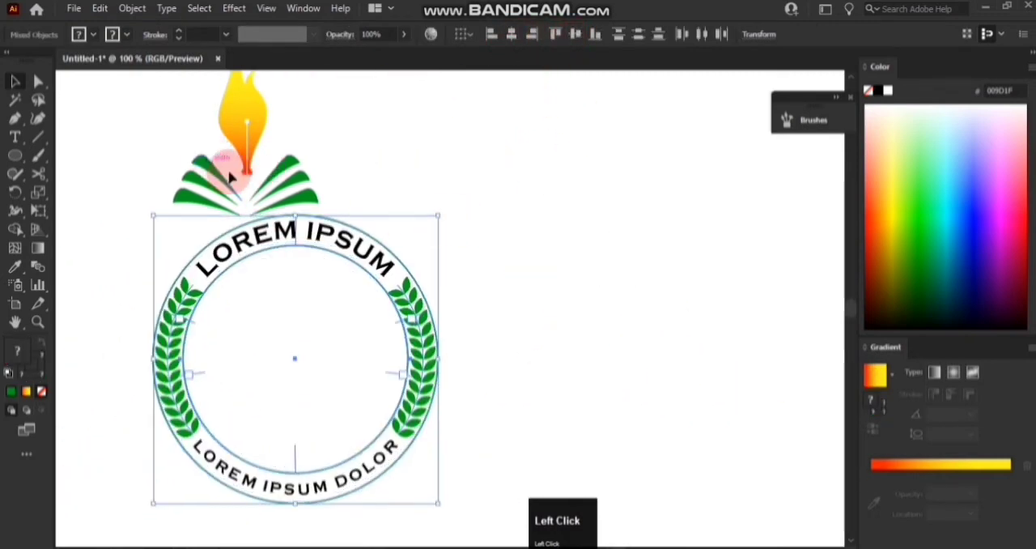
pyautogui.click(165, 241)
# Center the flame and book group inside the badge, both horizontally and vertically.
pyautogui.scroll(1, 164, 241)
pyautogui.moveTo(165, 132); pyautogui.dragTo(415, 455)
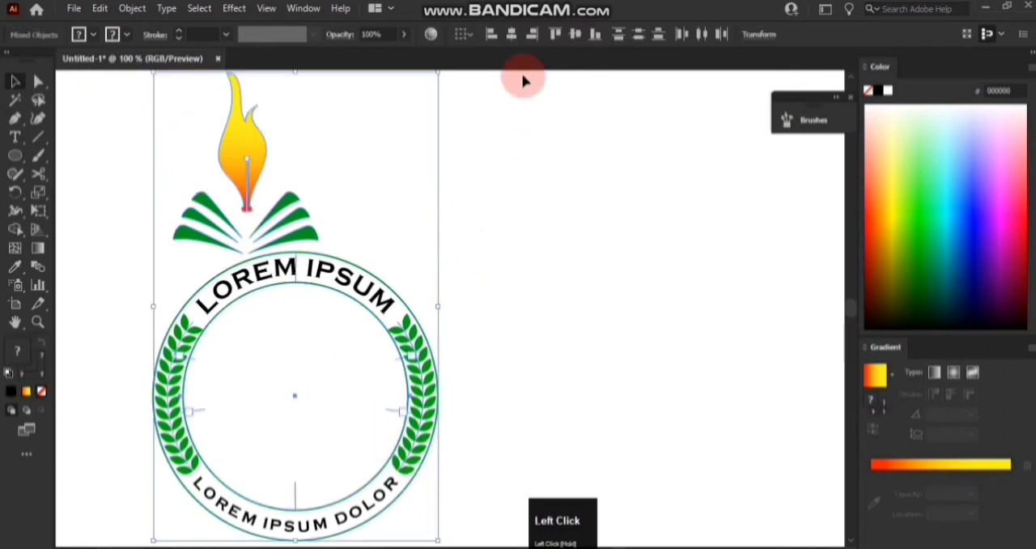
pyautogui.click(512, 35)
pyautogui.click(573, 35)
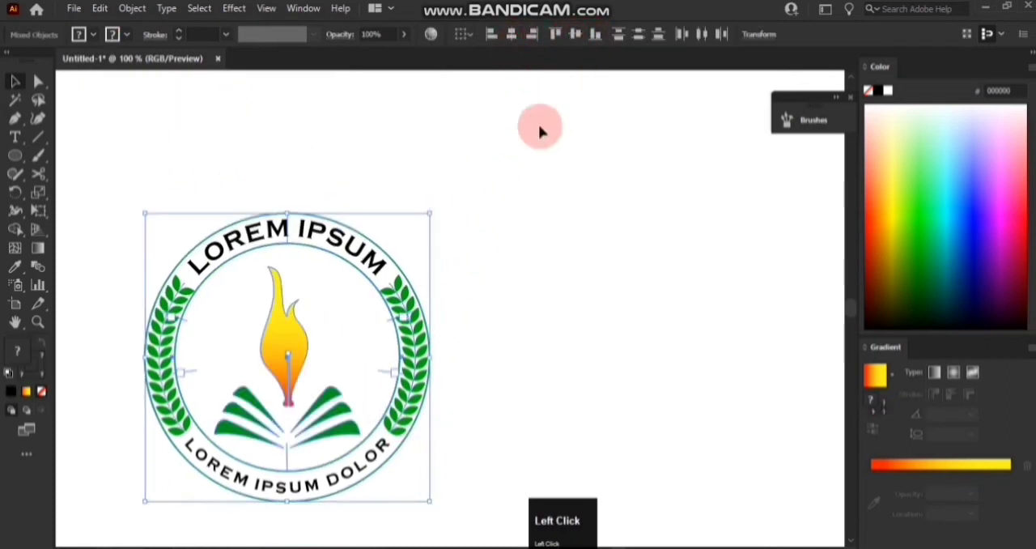
pyautogui.click(167, 169)
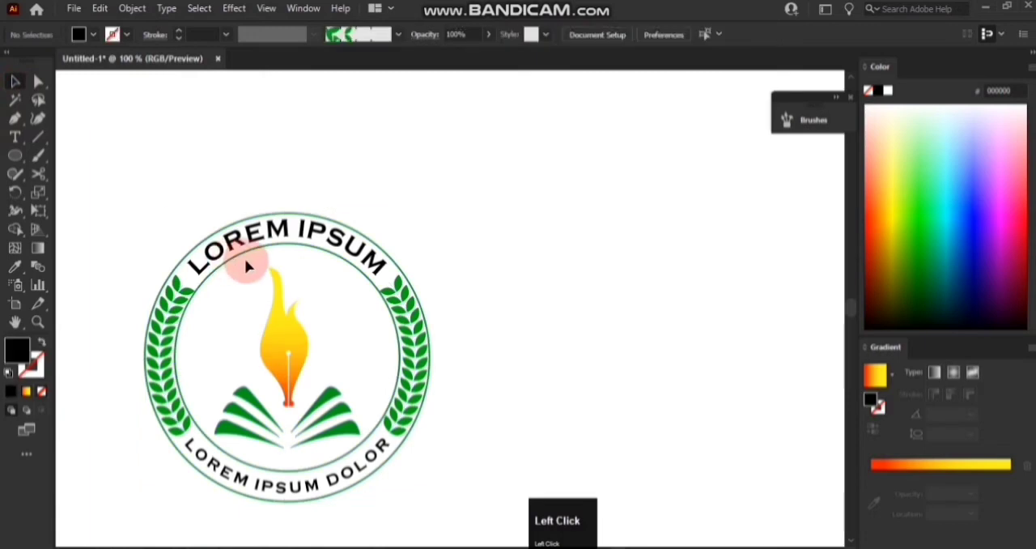
# Move the complete badge toward the middle of the canvas.
pyautogui.moveTo(134, 221); pyautogui.dragTo(538, 480)
pyautogui.moveTo(276, 357); pyautogui.dragTo(450, 306)
pyautogui.click(682, 244)
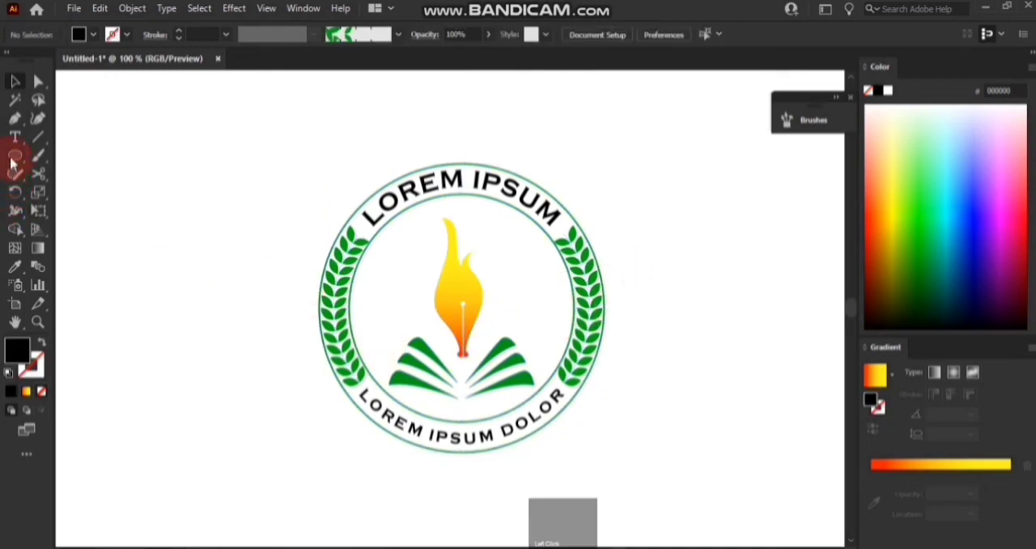
# Draw a circle from the badge's middle, slightly larger than the outer green ring, with a 1 pt black stroke and no fill.
pyautogui.rightClick(15, 156)
pyautogui.click(58, 195)
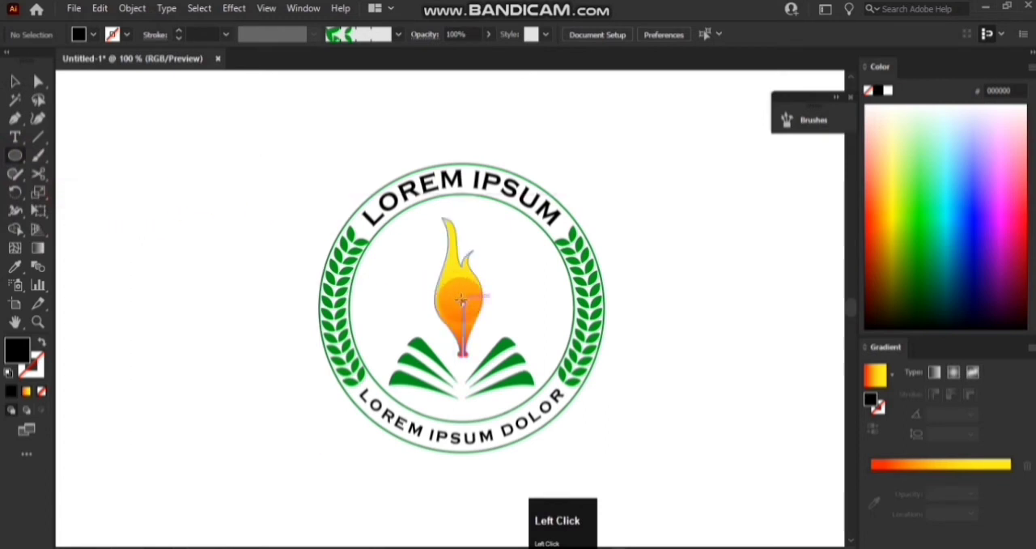
pyautogui.press('alt')
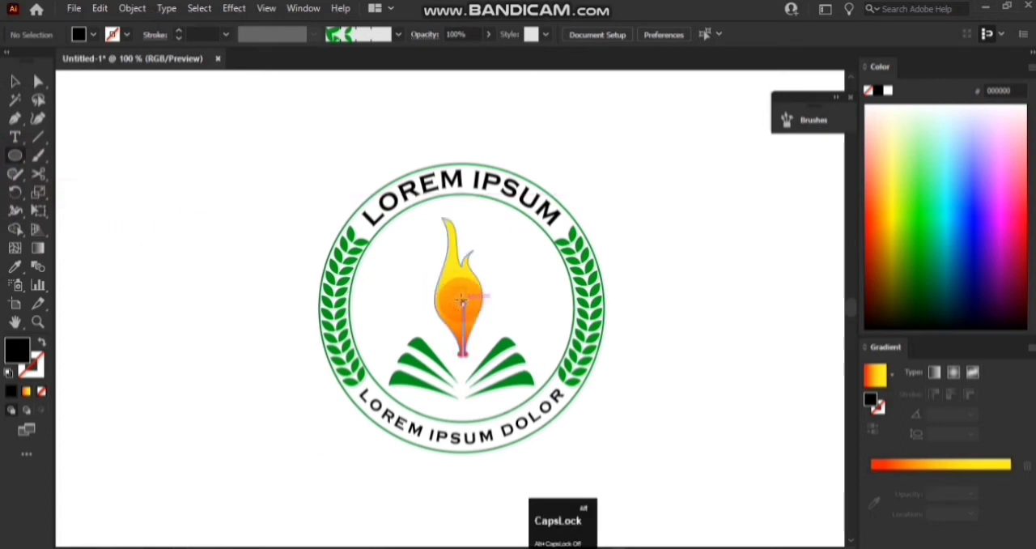
pyautogui.moveTo(464, 301); pyautogui.dragTo(613, 452)
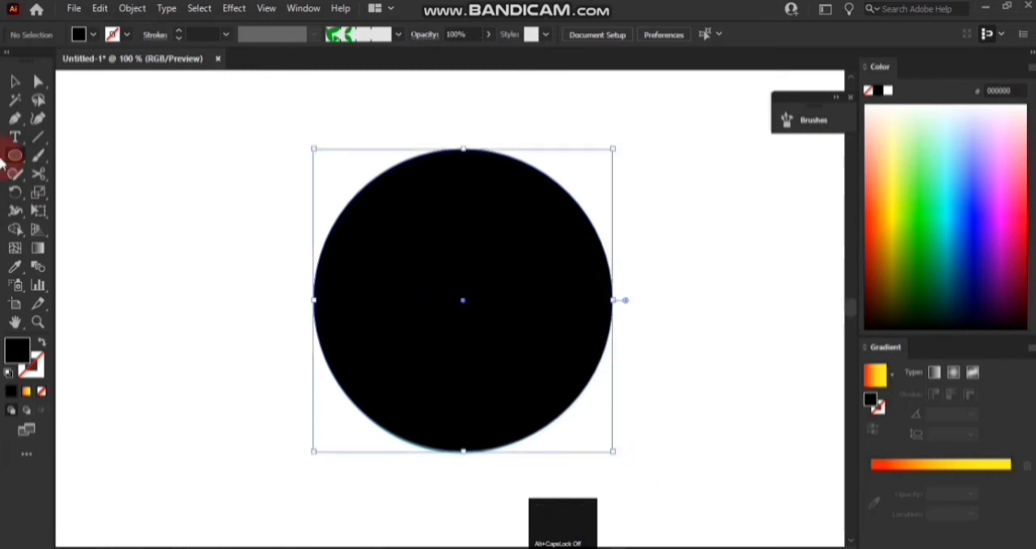
pyautogui.click(16, 84)
pyautogui.click(42, 343)
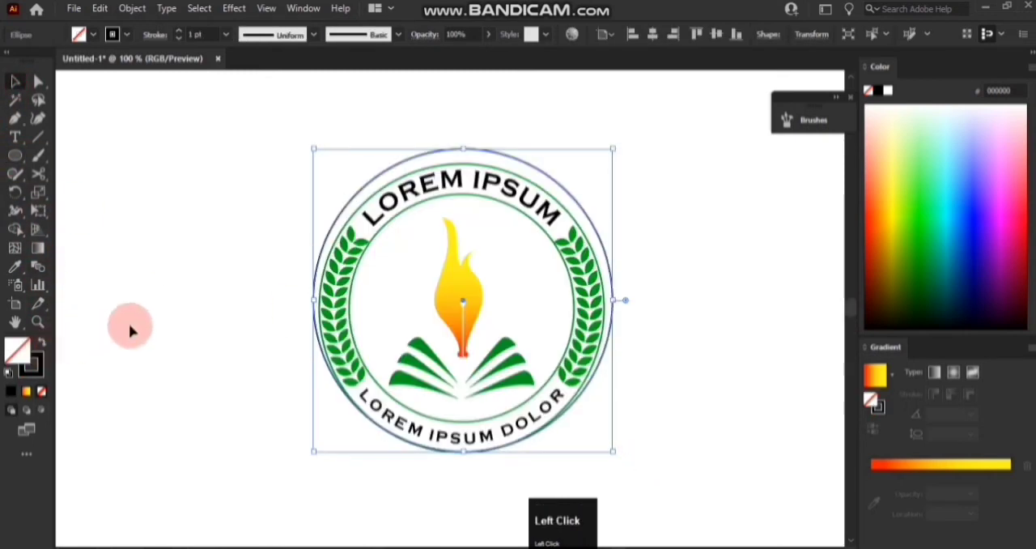
# Center the new black circle and the badge artwork on each other vertically and horizontally.
pyautogui.moveTo(248, 159); pyautogui.dragTo(630, 367)
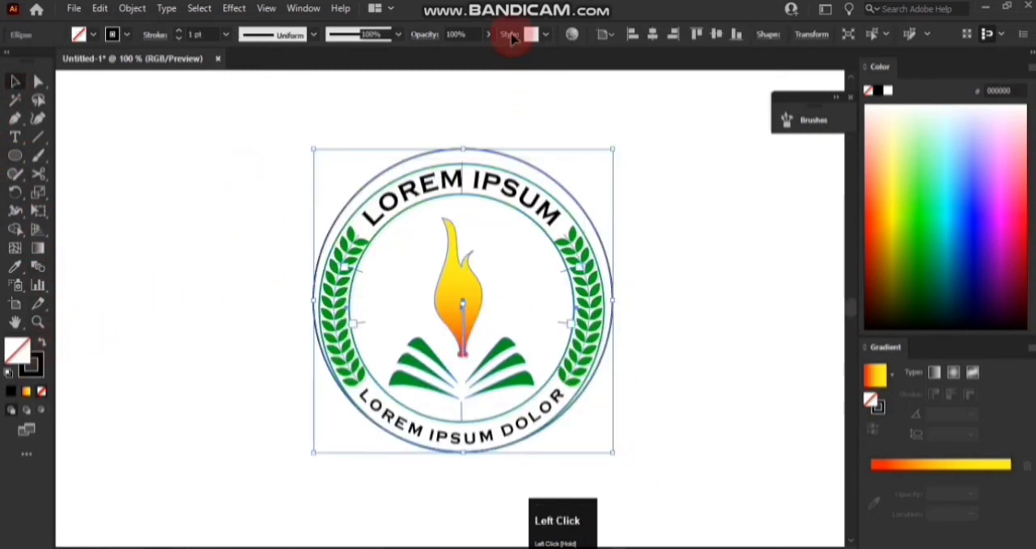
pyautogui.click(577, 35)
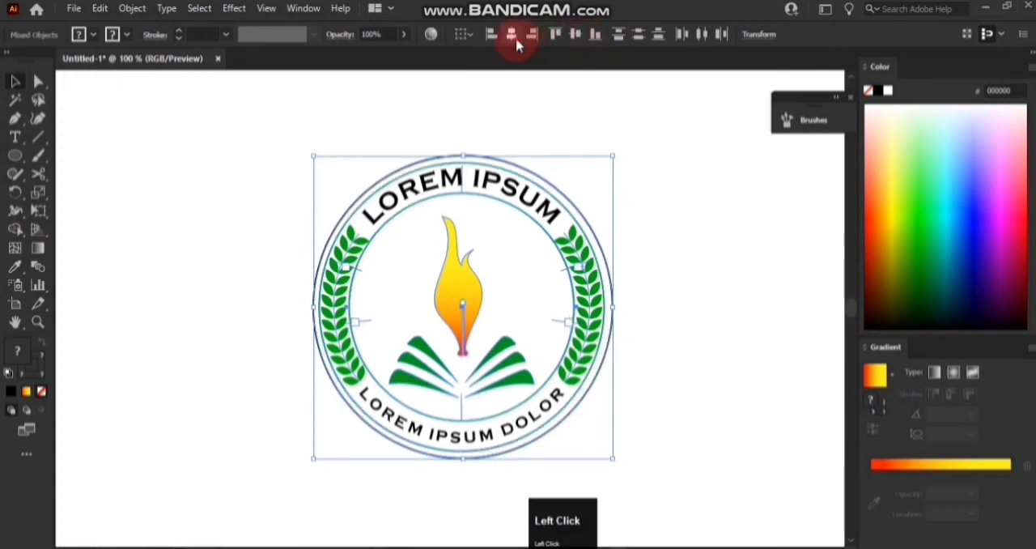
pyautogui.click(512, 35)
pyautogui.click(645, 146)
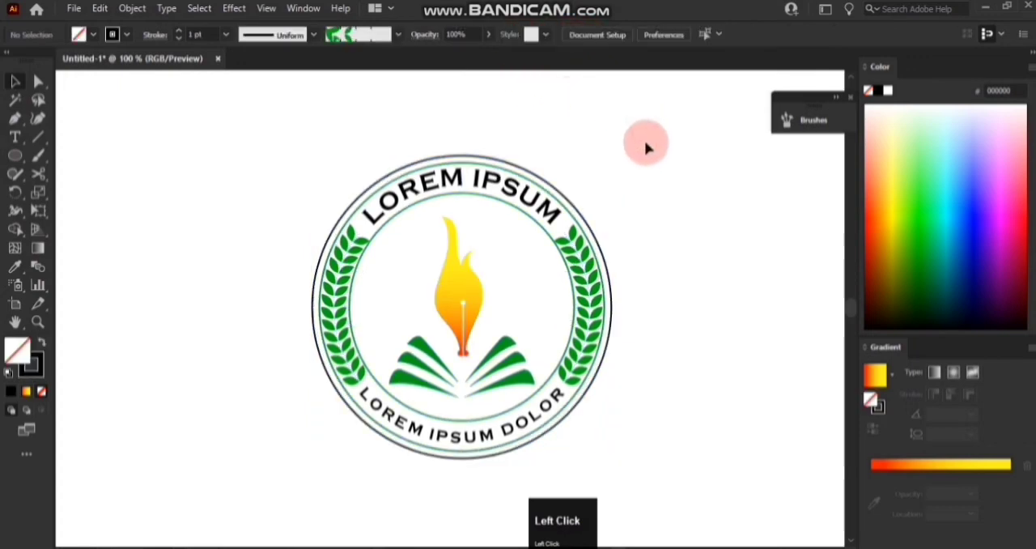
# Start a Zig Zag effect on the outermost black circle with smooth points and 14 ridges per segment.
pyautogui.click(592, 220)
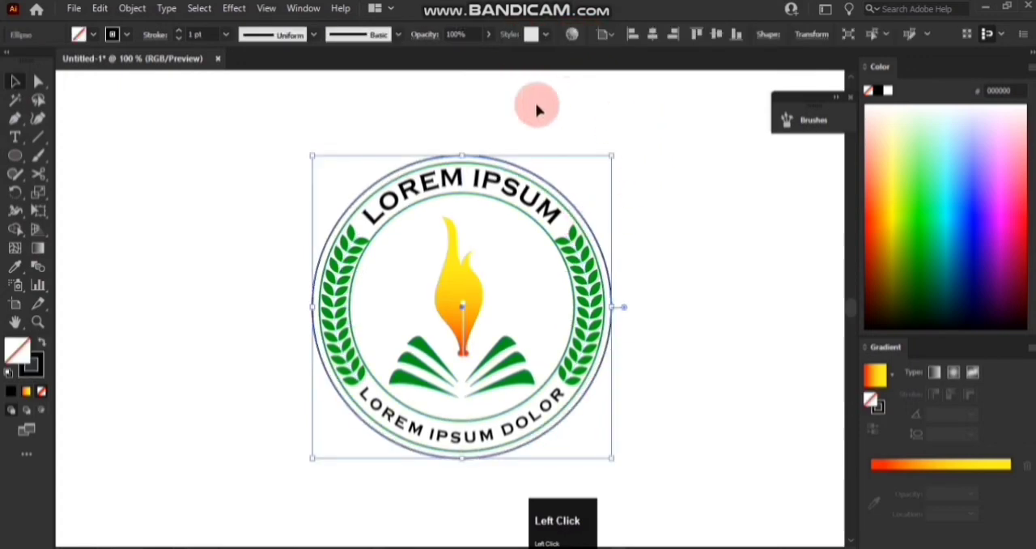
pyautogui.click(233, 12)
pyautogui.moveTo(373, 133)
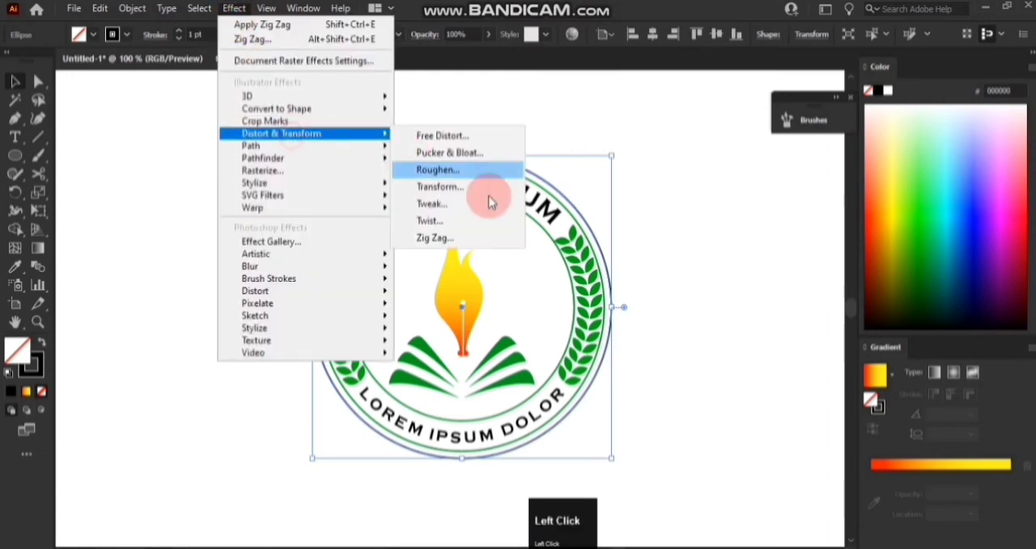
pyautogui.click(432, 238)
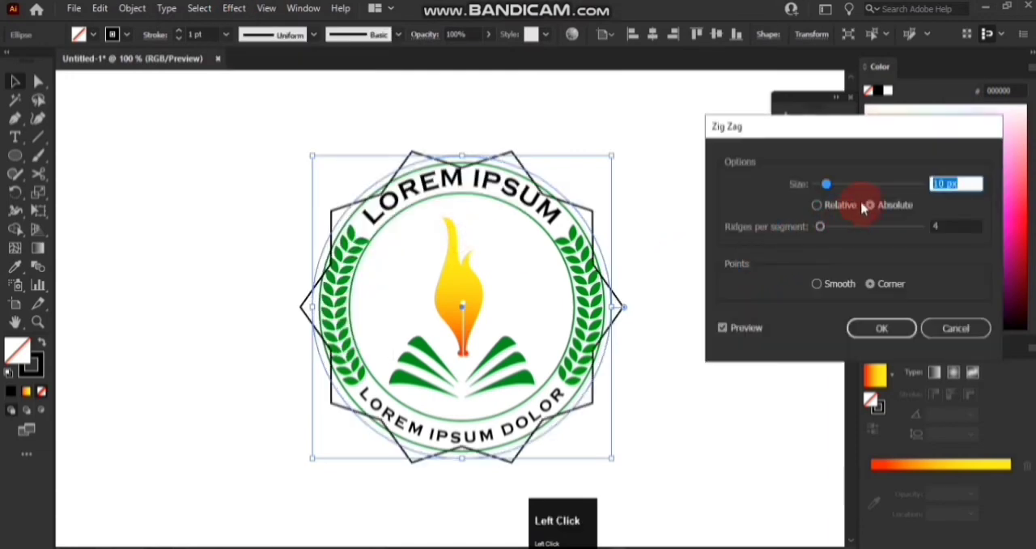
pyautogui.click(816, 284)
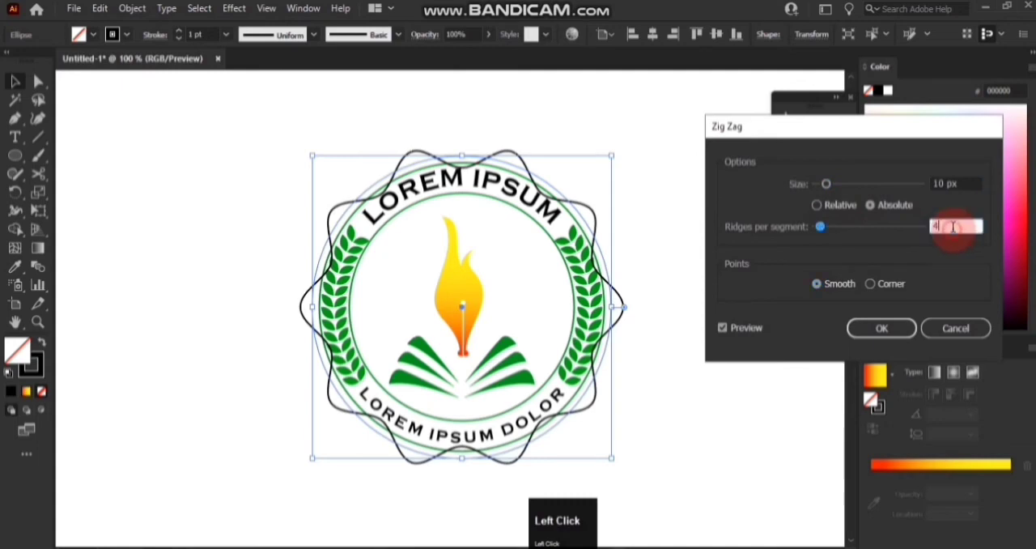
pyautogui.scroll(12, 954, 227)
pyautogui.scroll(-2, 954, 227)
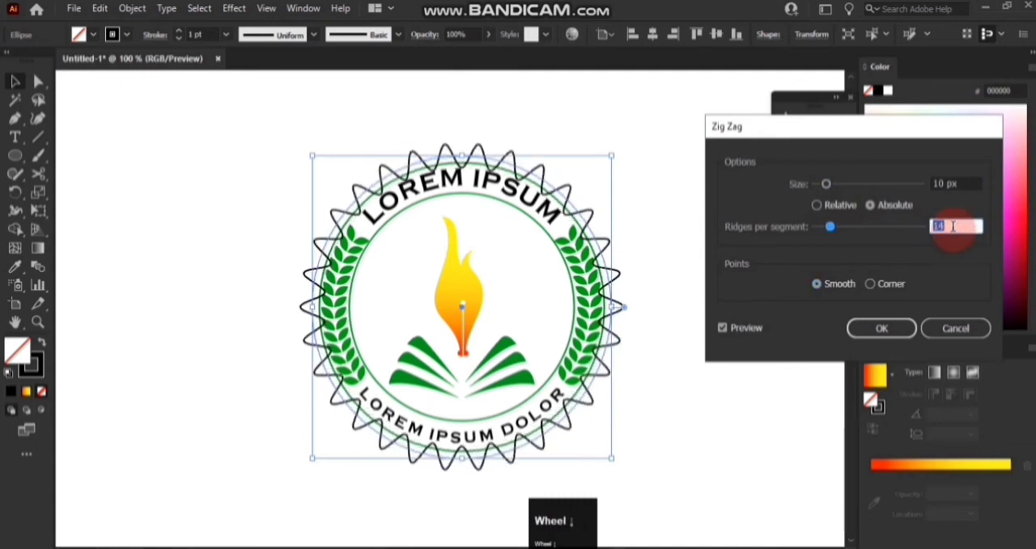
# Set the Zig Zag effect to a size of 4 px and 15 ridges per segment, and apply it to the outer circle.
pyautogui.click(961, 185)
pyautogui.scroll(-5, 961, 184)
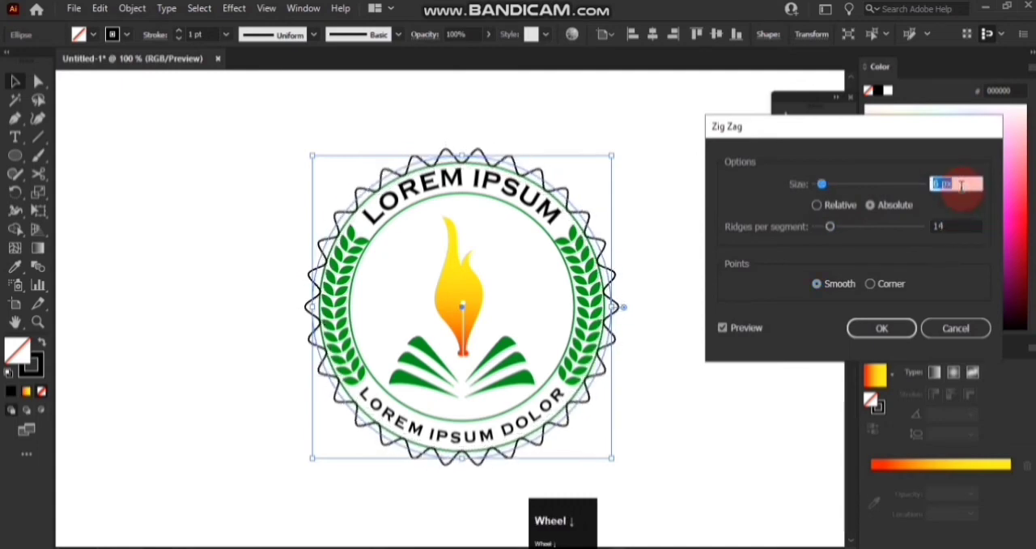
pyautogui.scroll(1, 961, 186)
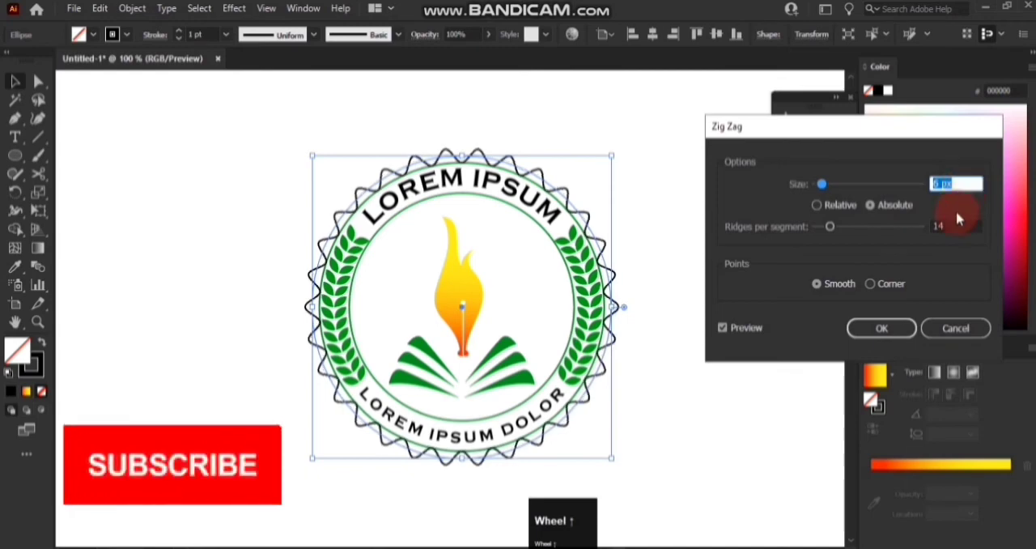
pyautogui.click(956, 225)
pyautogui.scroll(-1, 956, 225)
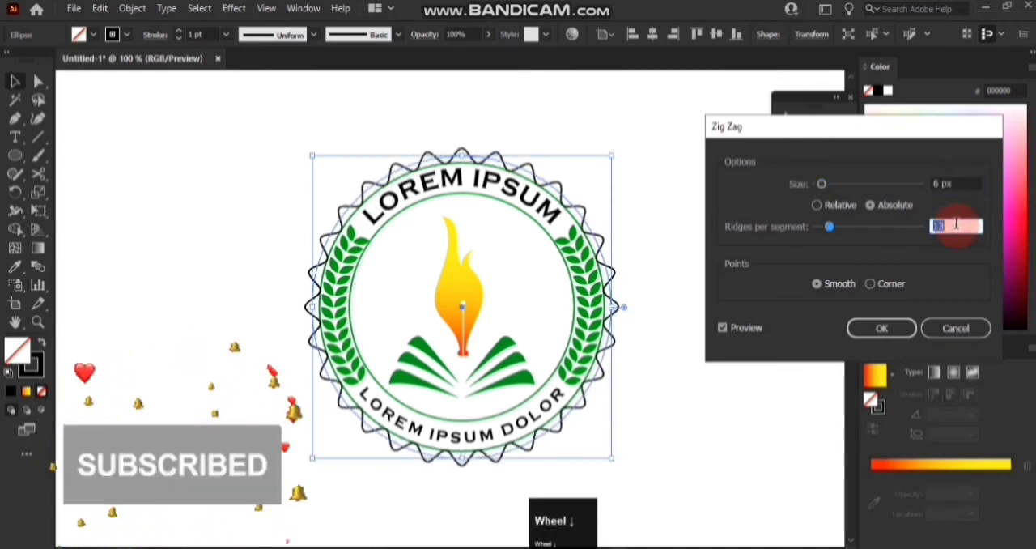
pyautogui.scroll(2, 956, 225)
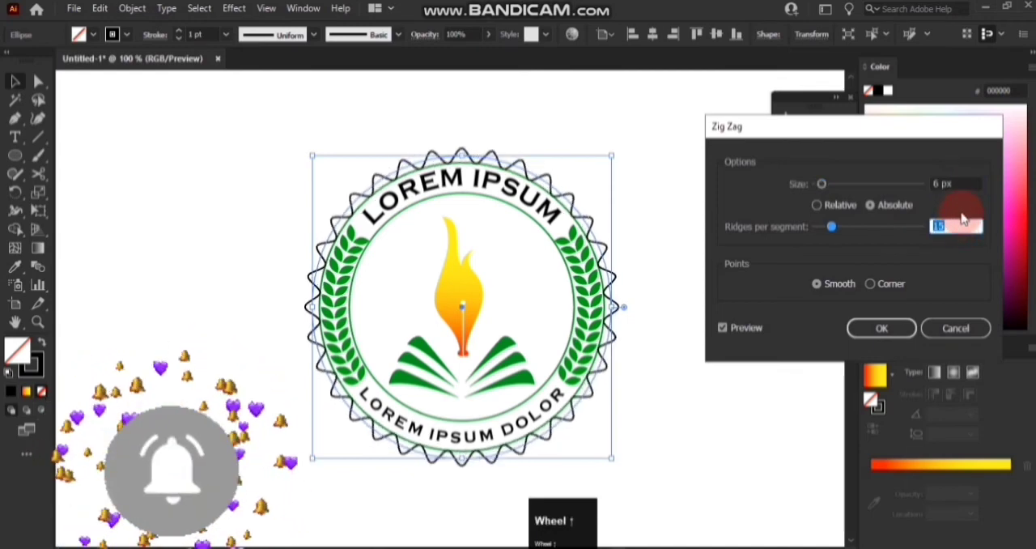
pyautogui.click(965, 185)
pyautogui.scroll(-2, 966, 185)
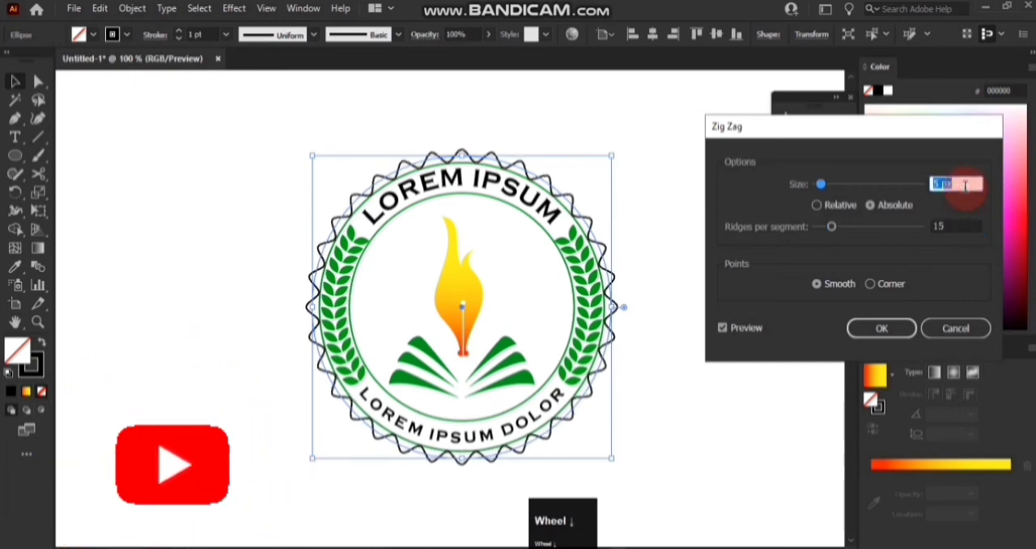
pyautogui.click(899, 330)
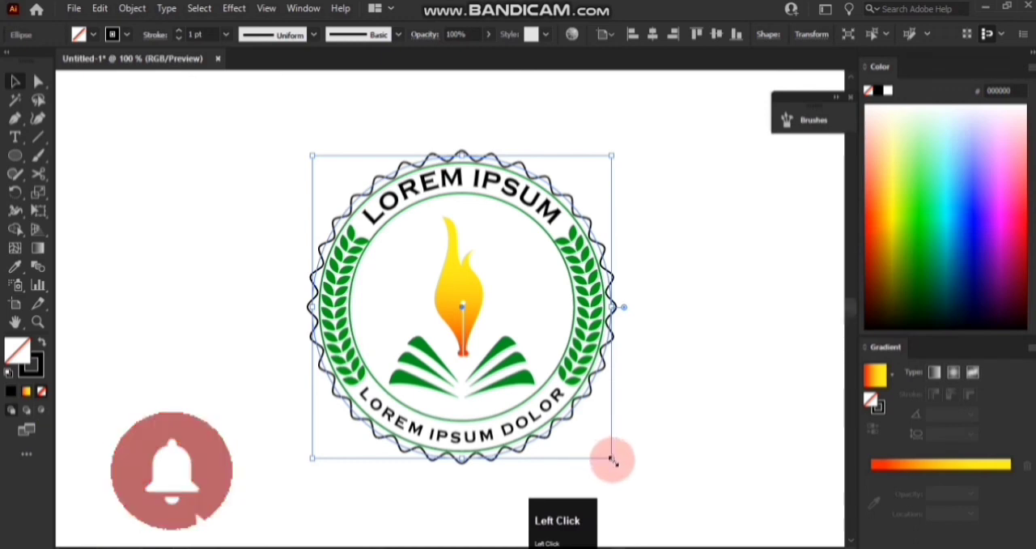
# Scale the wavy circle down slightly around its centre and swap its fill and stroke to make it solid black without an outline.
pyautogui.moveTo(612, 459); pyautogui.dragTo(608, 453)
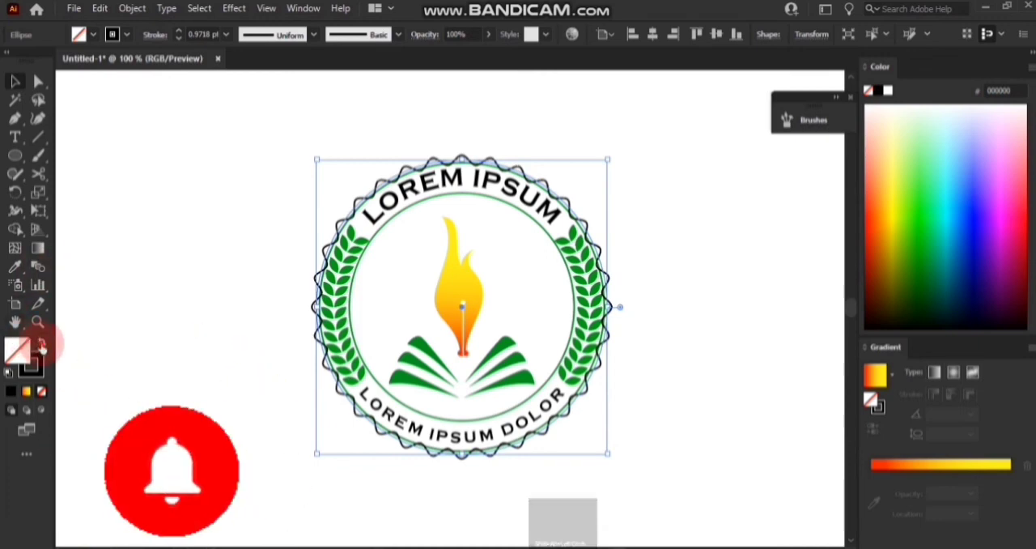
pyautogui.click(41, 343)
pyautogui.click(20, 81)
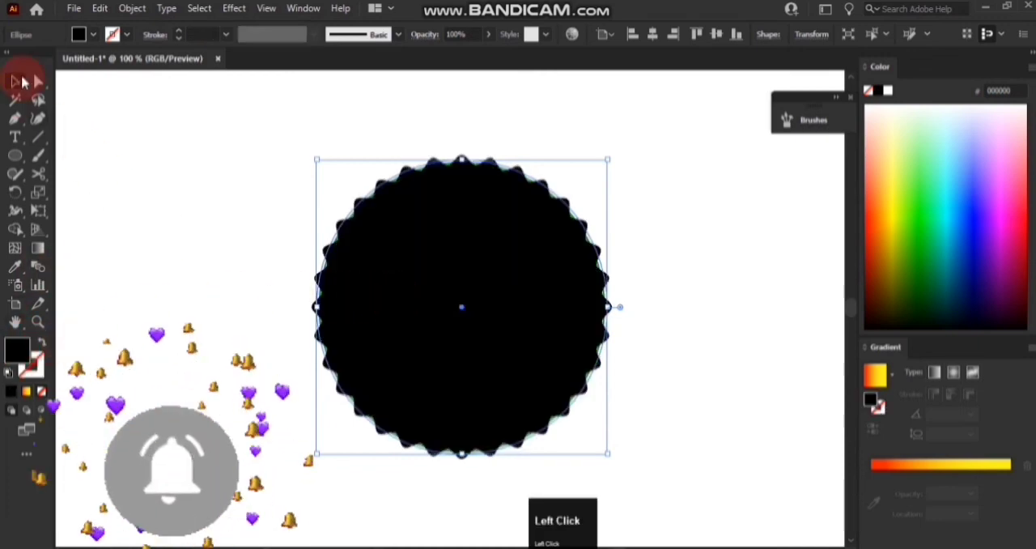
# Move the solid black wavy shape off the badge to the empty canvas area on its left.
pyautogui.rightClick(458, 265)
pyautogui.moveTo(492, 498)
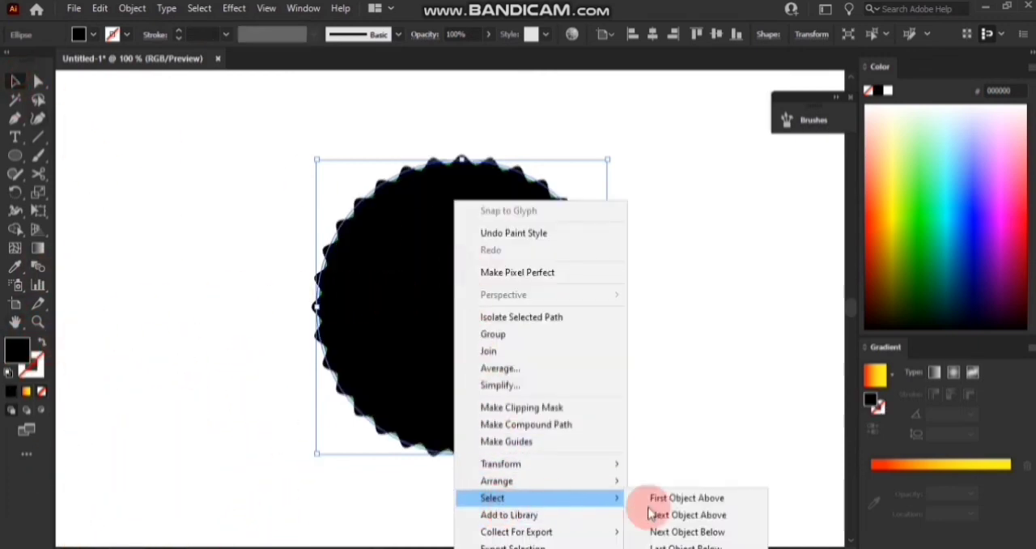
pyautogui.click(671, 438)
pyautogui.click(504, 364)
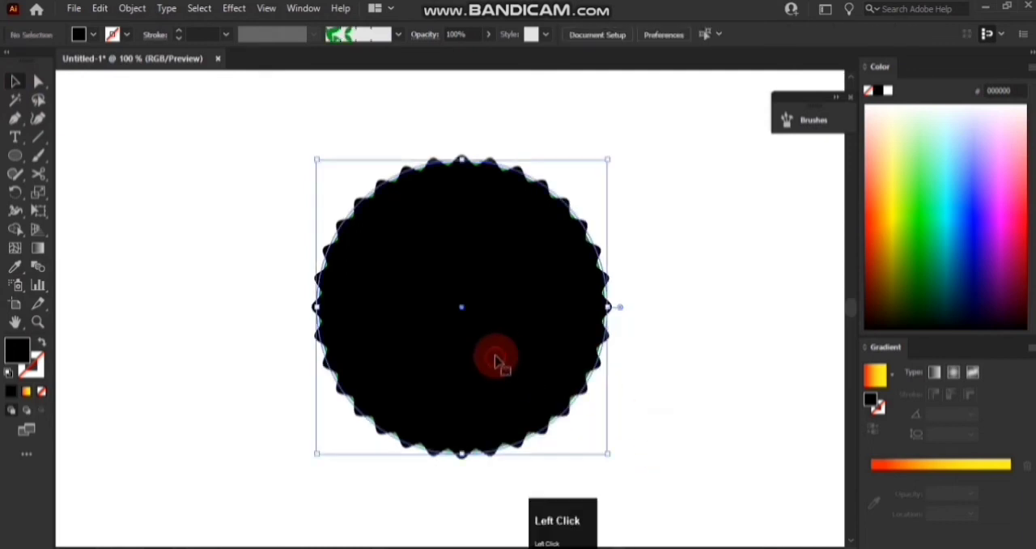
pyautogui.moveTo(496, 347); pyautogui.dragTo(203, 295)
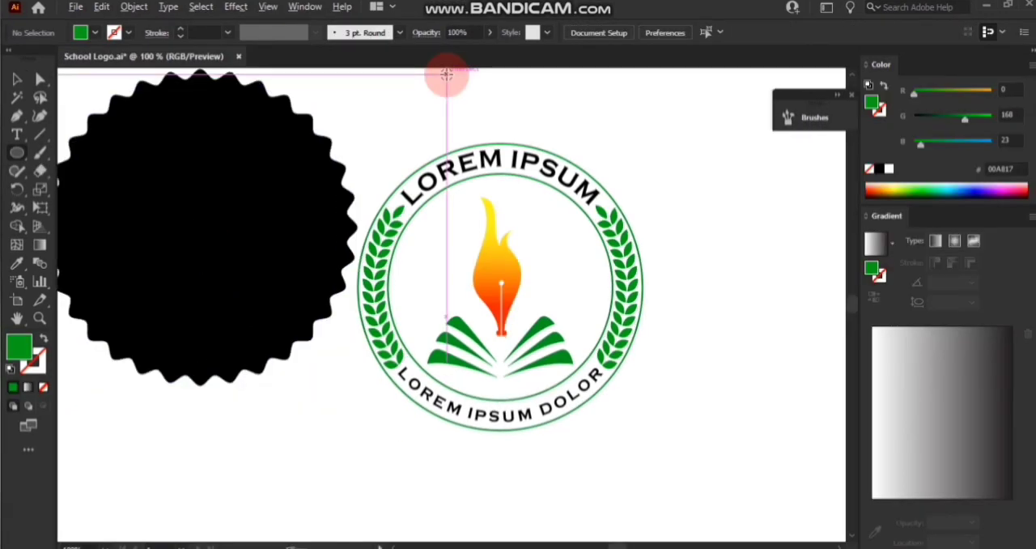
# Duplicate the small green circle above the badge to its right and fill the copy with yellow FFF02E.
pyautogui.moveTo(447, 74); pyautogui.dragTo(523, 98)
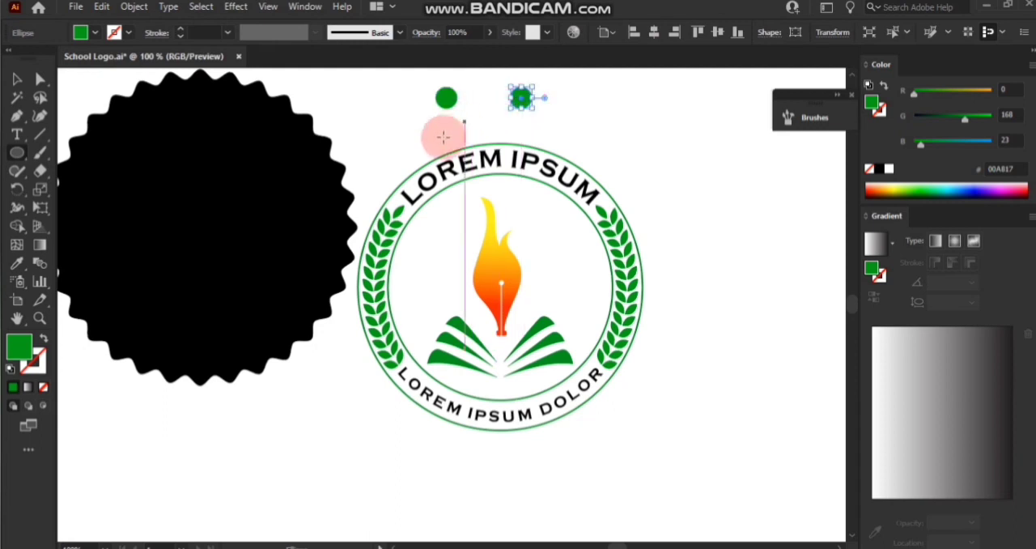
pyautogui.click(879, 111)
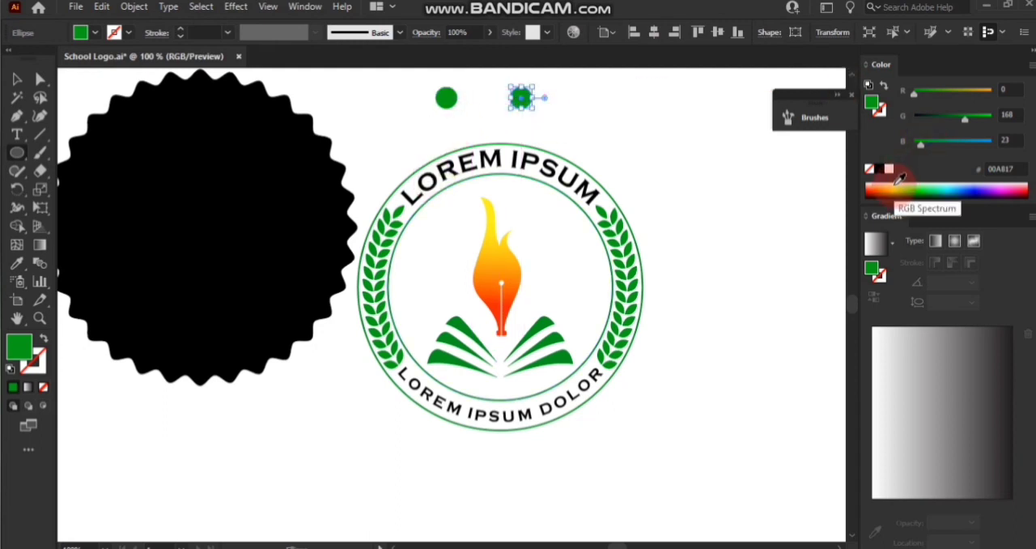
pyautogui.click(897, 185)
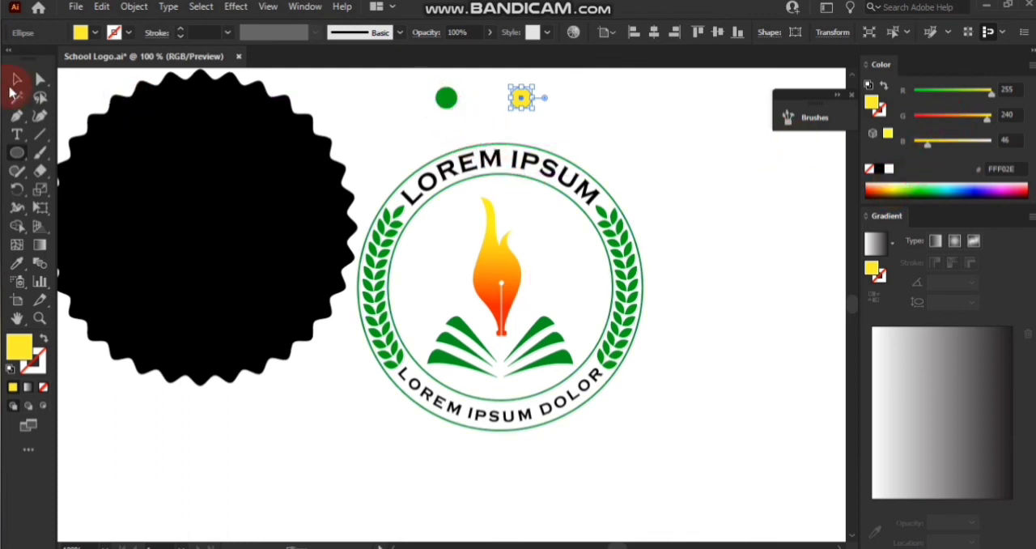
# Recolor the remaining small green circle above the badge to orange-red FF3317.
pyautogui.click(450, 99)
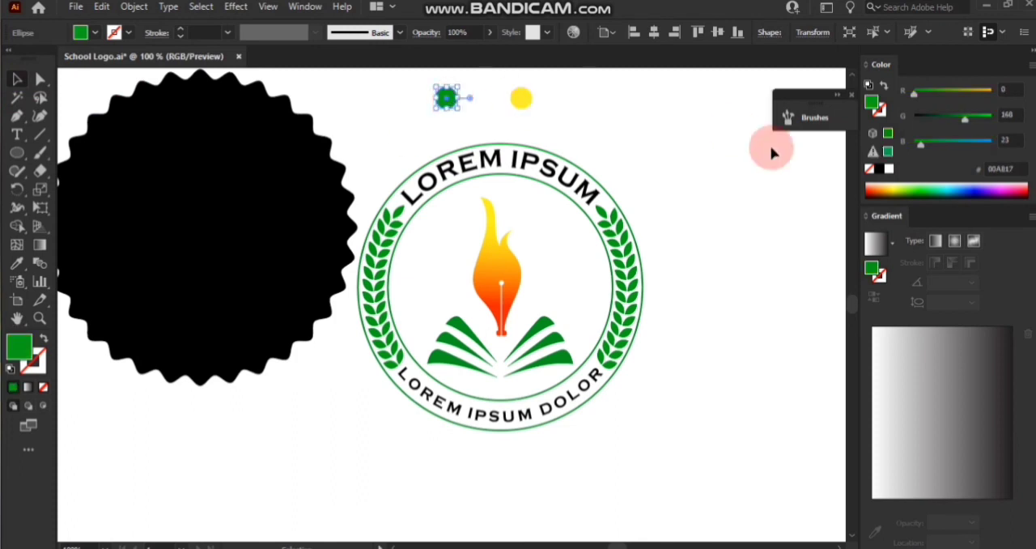
pyautogui.click(878, 185)
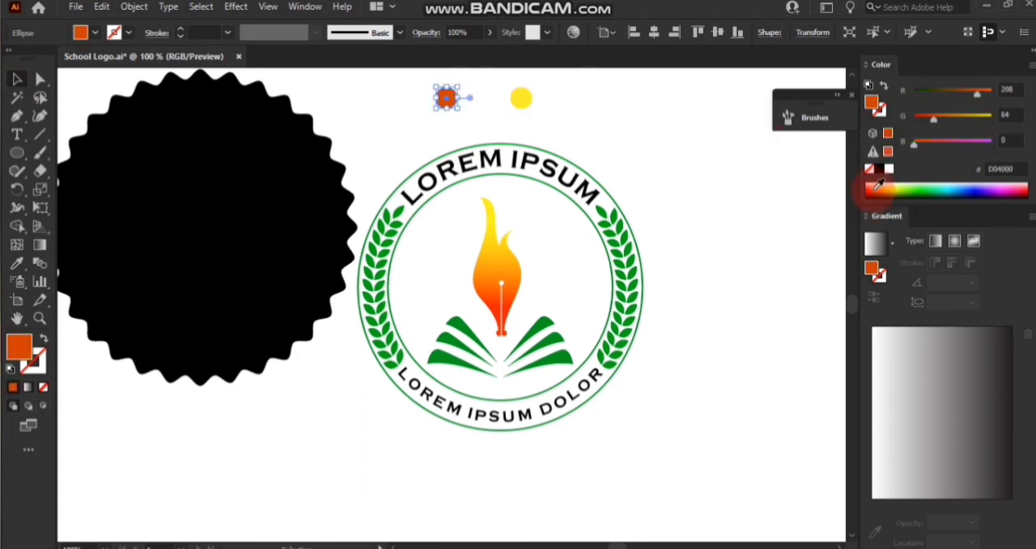
pyautogui.click(876, 185)
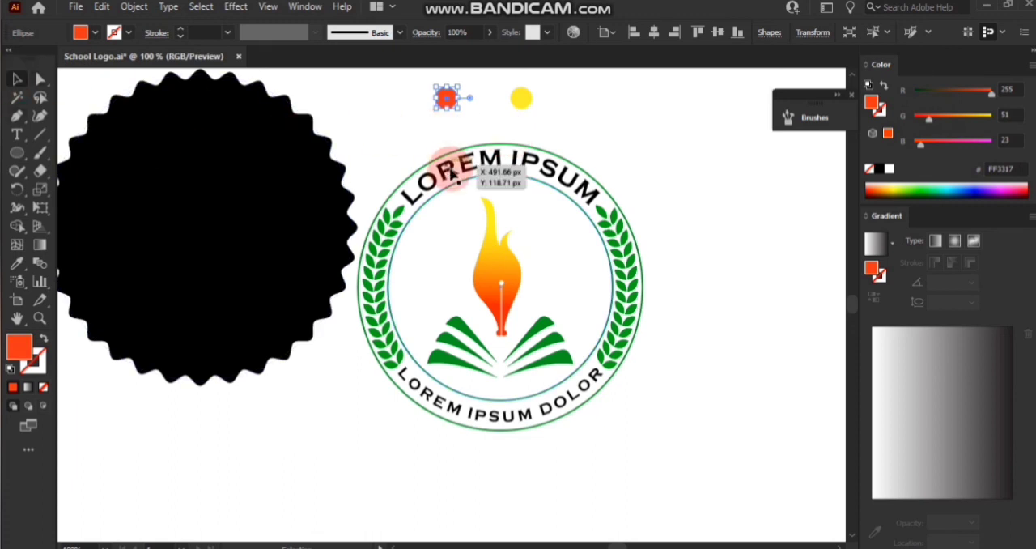
# Color the upper curved text LOREM IPSUM orange-red by sampling the orange-red circle above the badge.
pyautogui.tripleClick(451, 168)
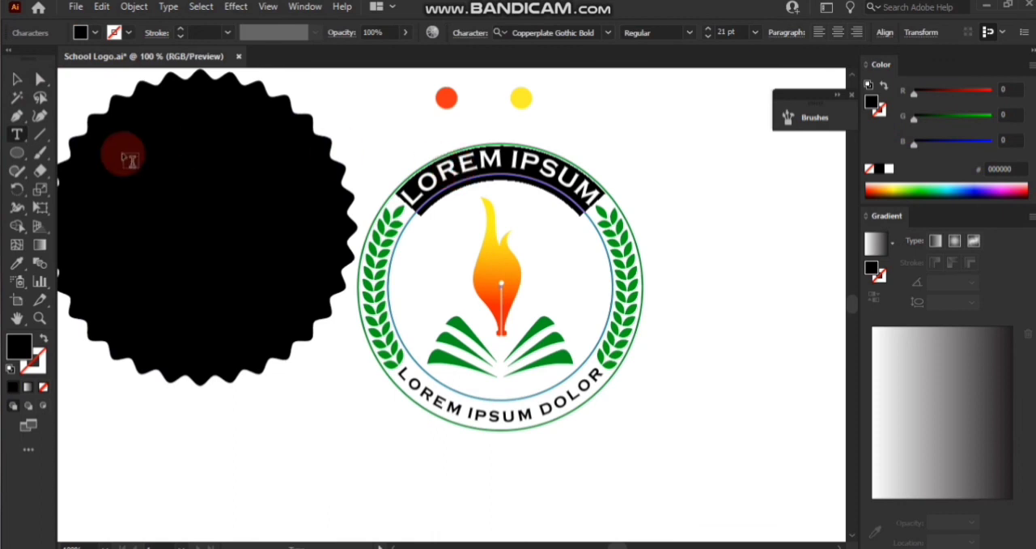
pyautogui.click(15, 264)
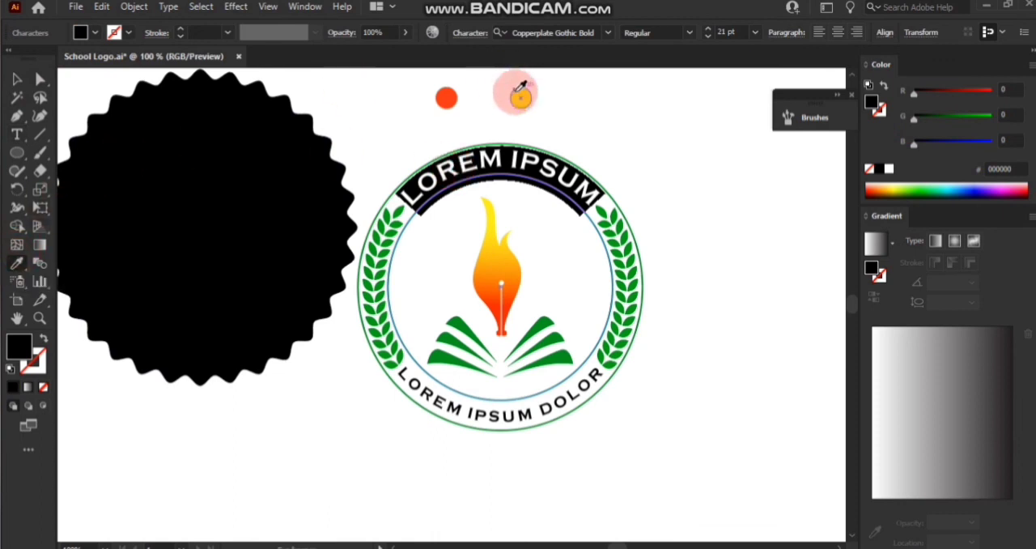
pyautogui.click(448, 96)
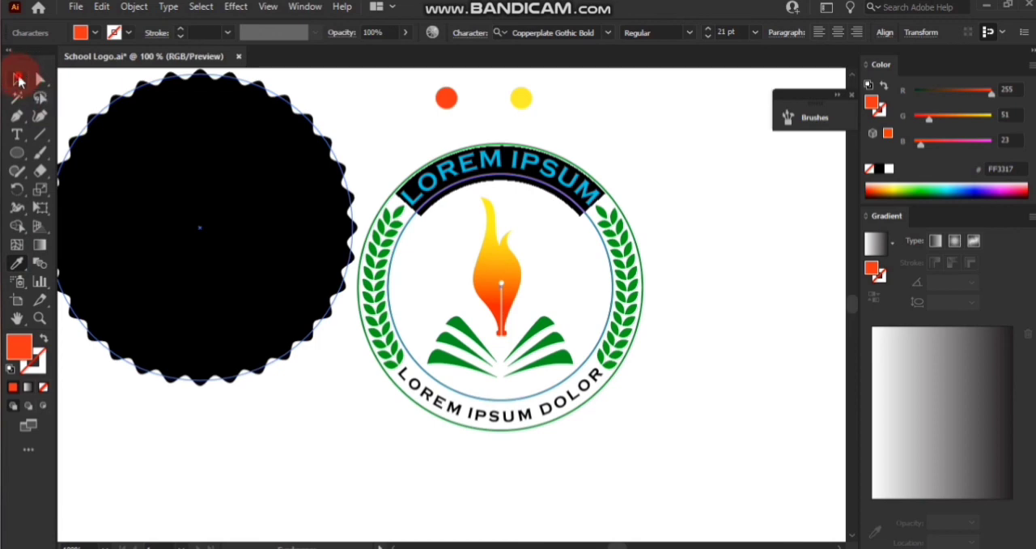
pyautogui.click(18, 80)
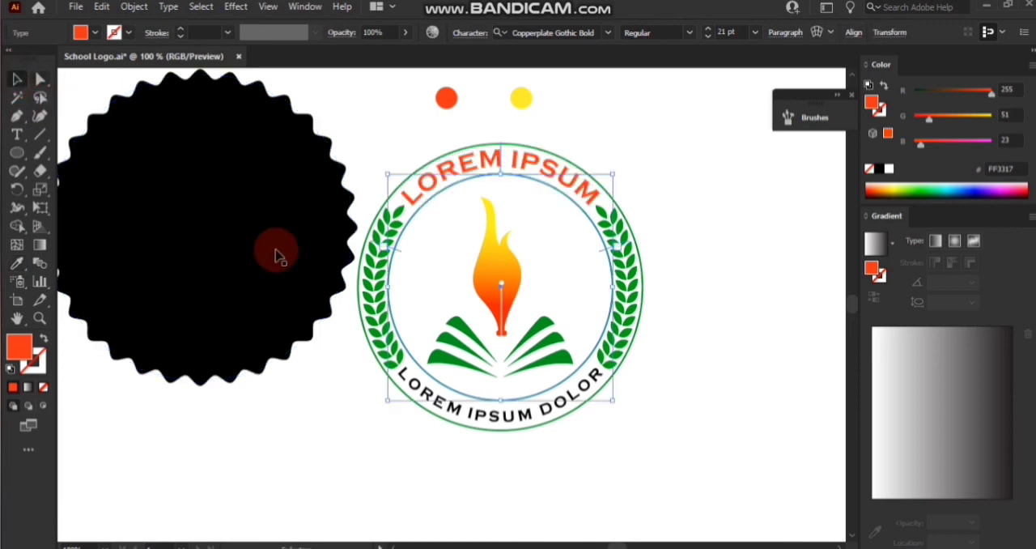
# Color the lower curved text LOREM IPSUM DOLOR yellow by sampling the yellow circle above the badge.
pyautogui.tripleClick(449, 405)
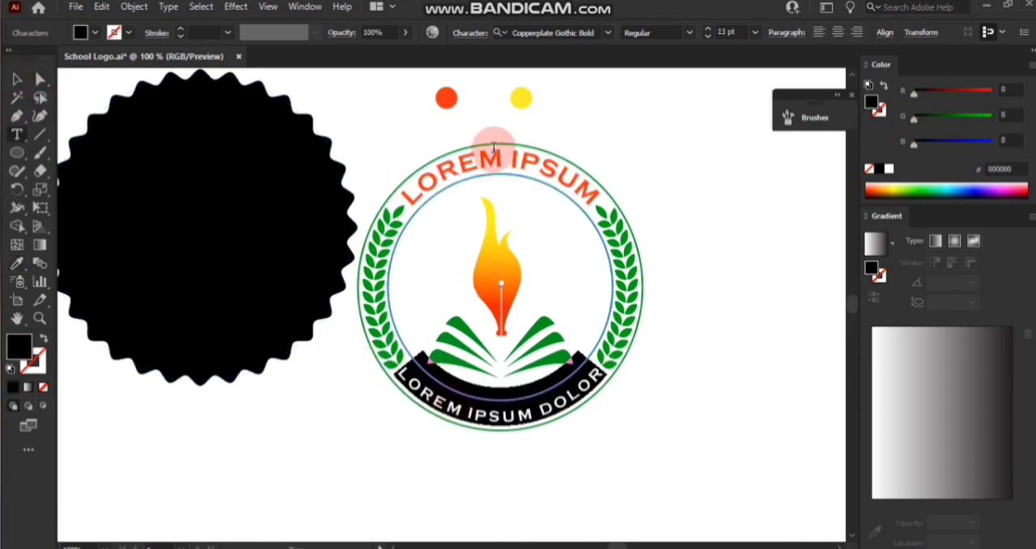
pyautogui.click(18, 263)
pyautogui.click(522, 95)
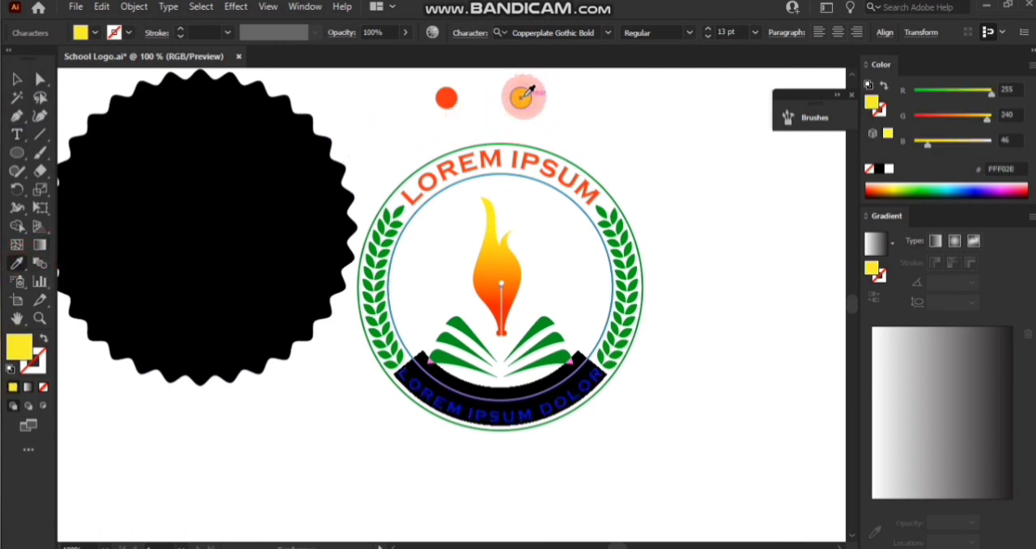
pyautogui.doubleClick(16, 80)
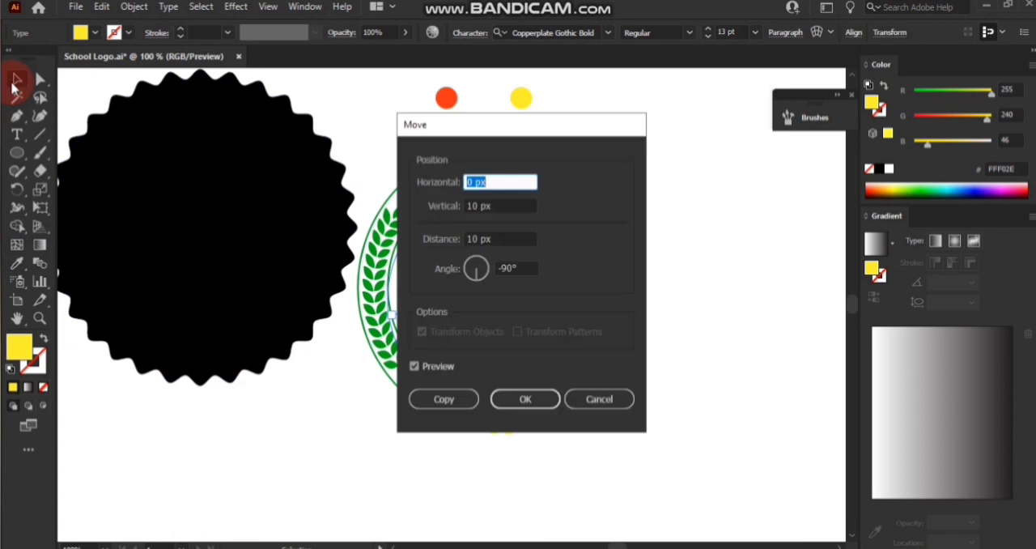
pyautogui.click(599, 398)
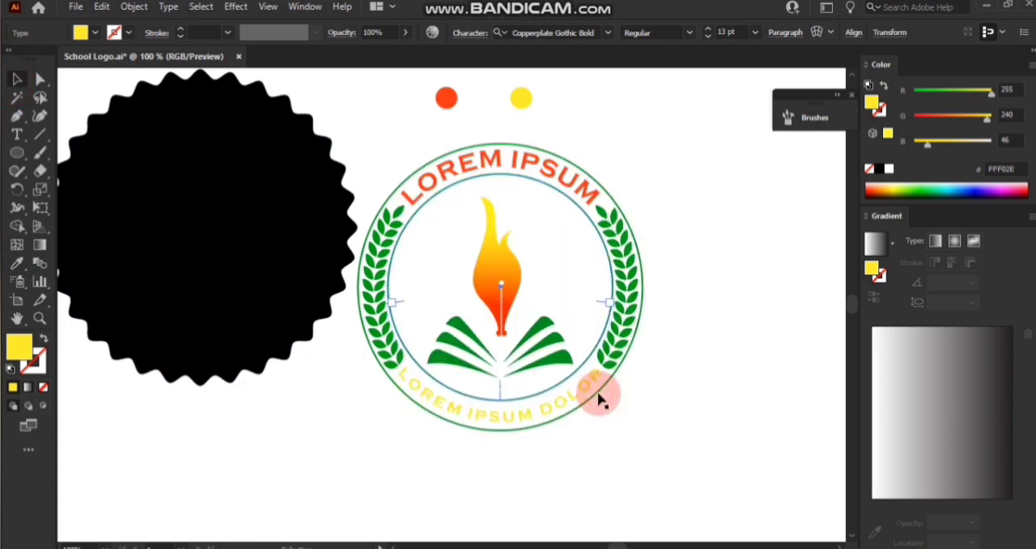
# Delete the orange-red and yellow sample circles above the badge.
pyautogui.click(515, 448)
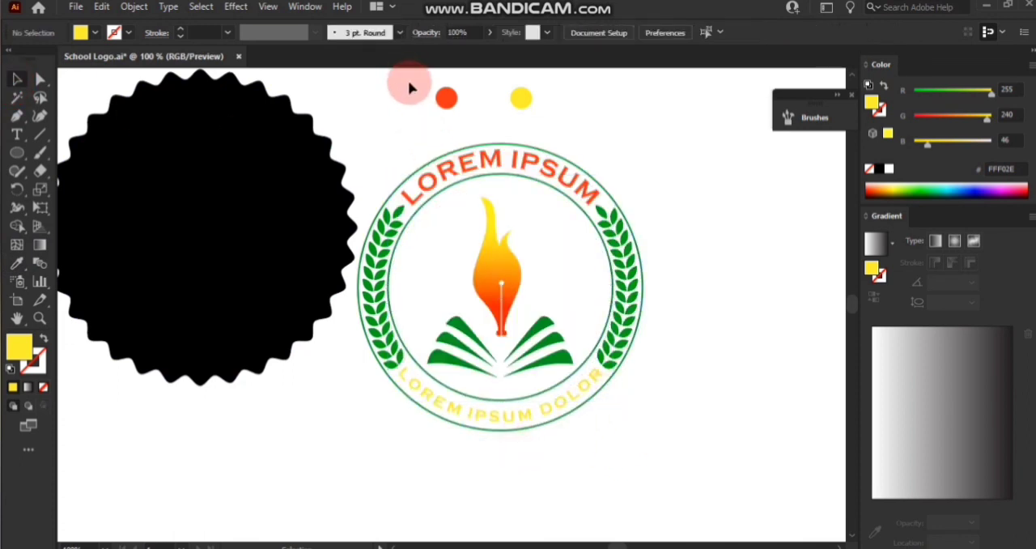
pyautogui.moveTo(409, 87); pyautogui.dragTo(577, 111)
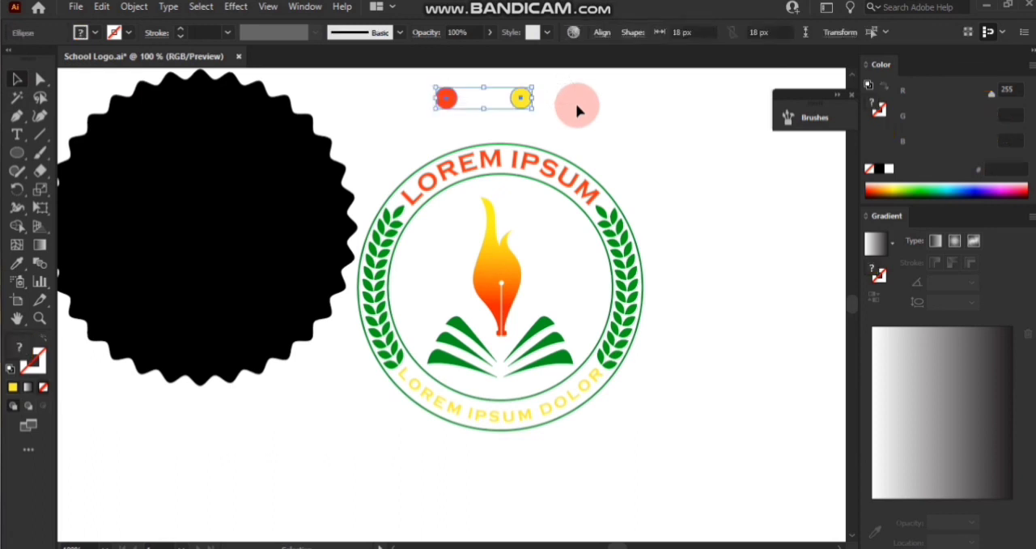
pyautogui.click(577, 110)
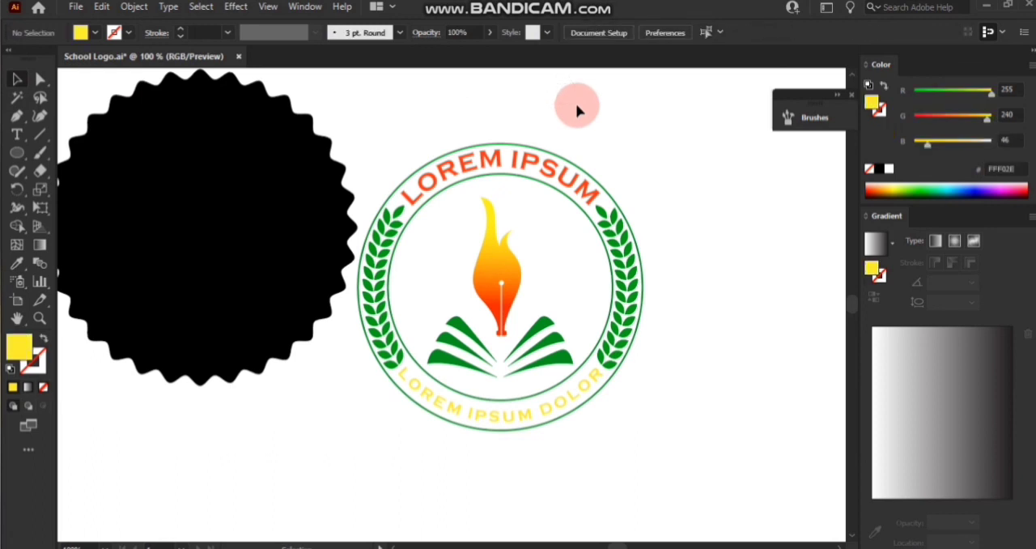
# Group the two laurel branches together with their separate top leaves.
pyautogui.click(380, 337)
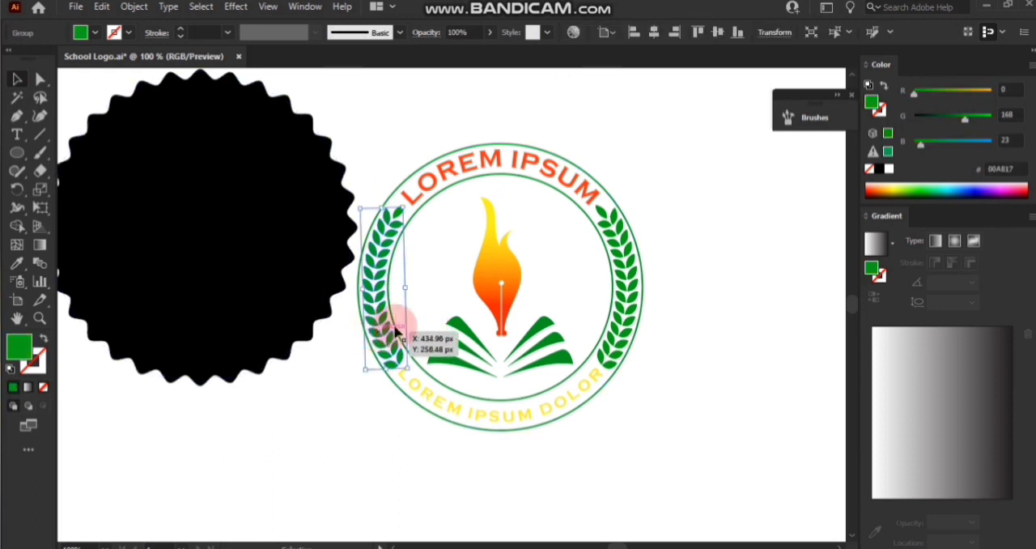
pyautogui.keyDown('shift'); pyautogui.click(619, 324); pyautogui.keyUp('shift')
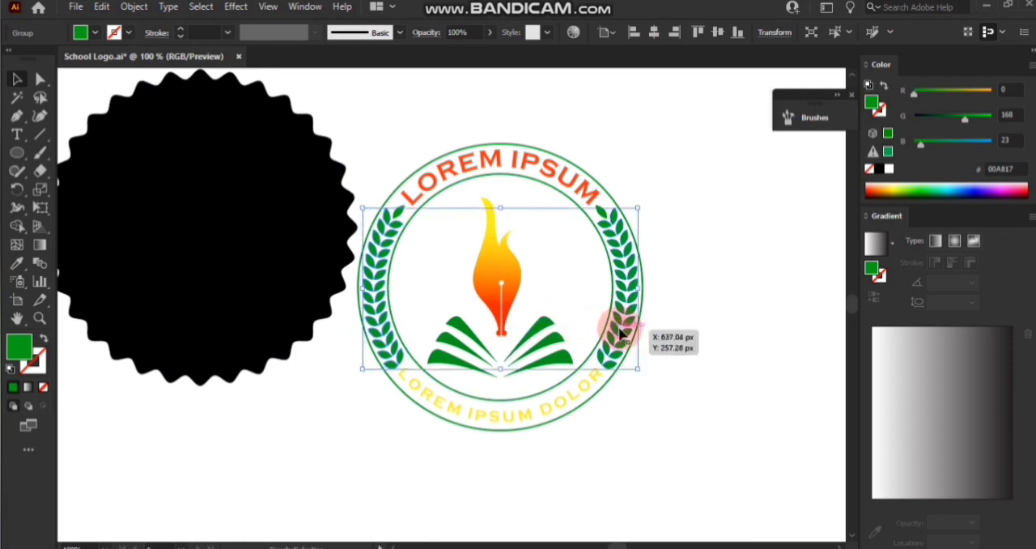
pyautogui.keyDown('shift'); pyautogui.click(601, 217); pyautogui.keyUp('shift')
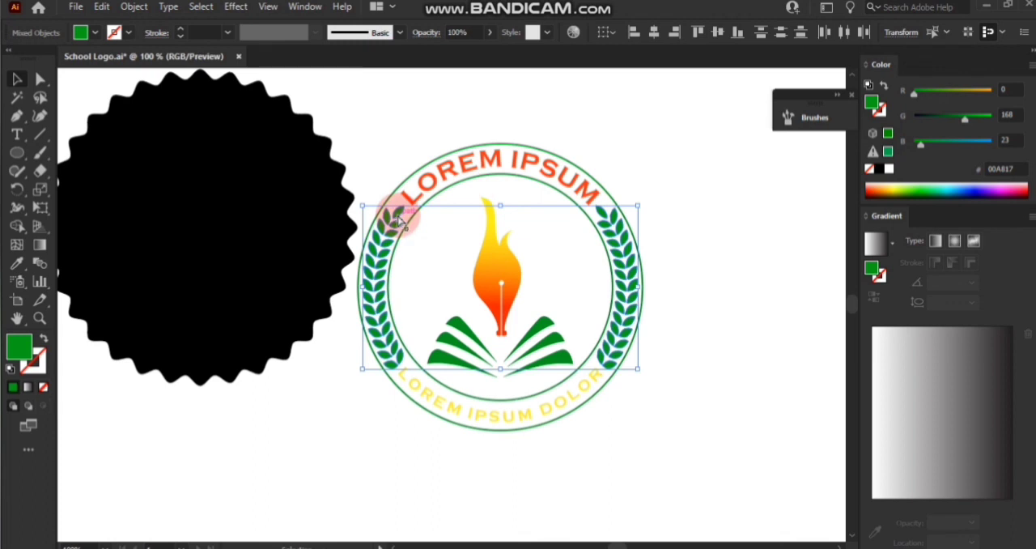
pyautogui.hotkey('ctrl', 'g')
pyautogui.click(328, 402)
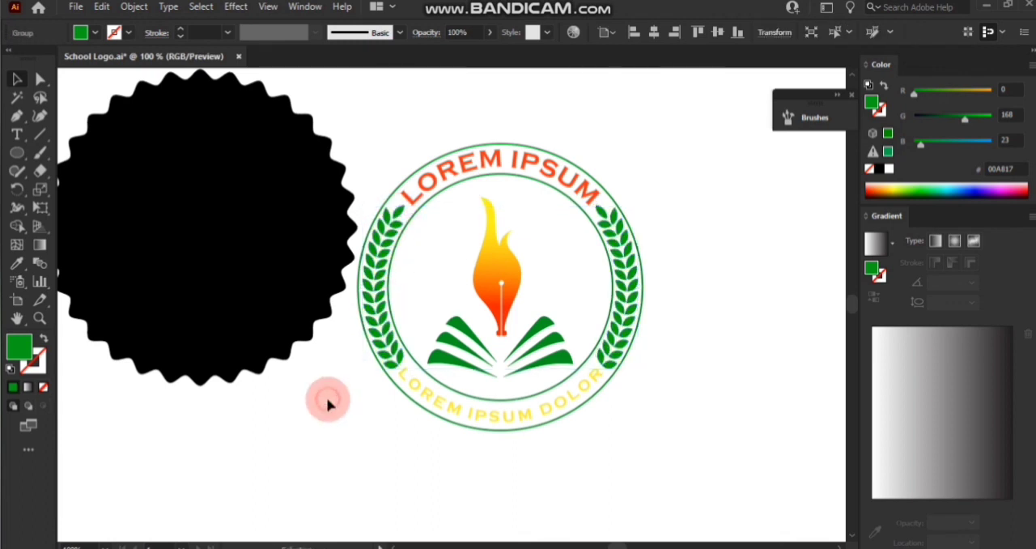
# Center the black wavy shape on the badge horizontally and vertically, using the upper curved text as the key object.
pyautogui.moveTo(477, 332); pyautogui.dragTo(662, 102)
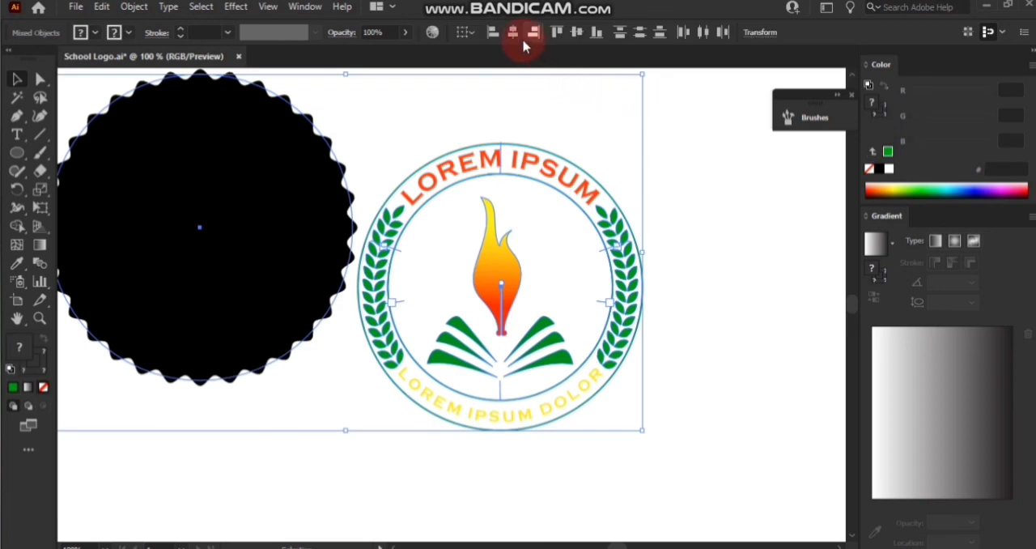
pyautogui.click(492, 165)
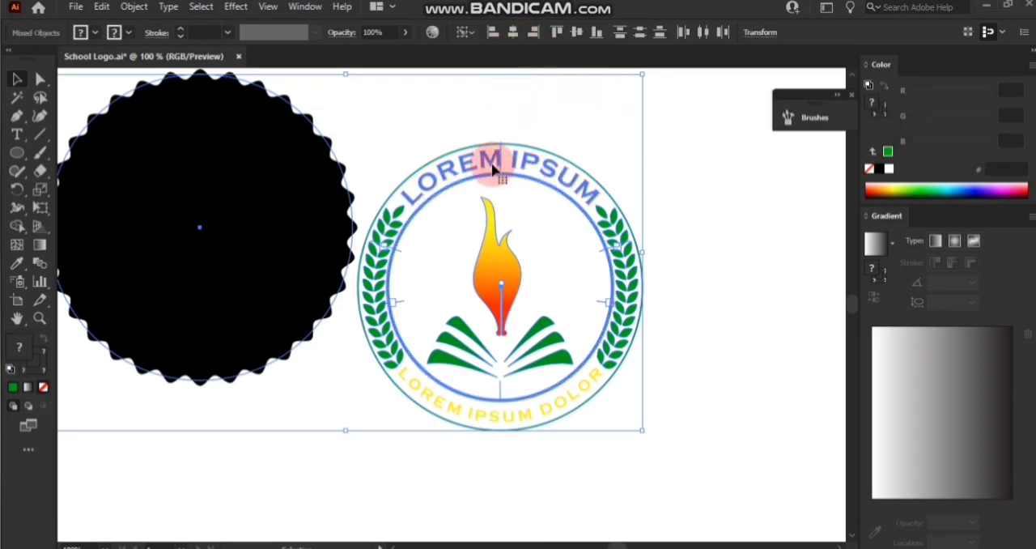
pyautogui.click(513, 33)
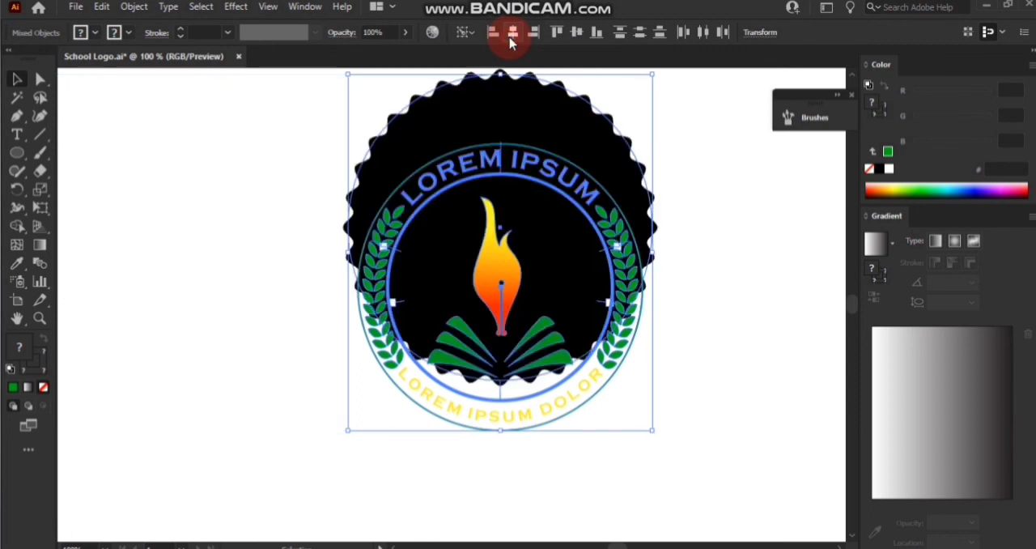
pyautogui.click(580, 34)
pyautogui.click(657, 175)
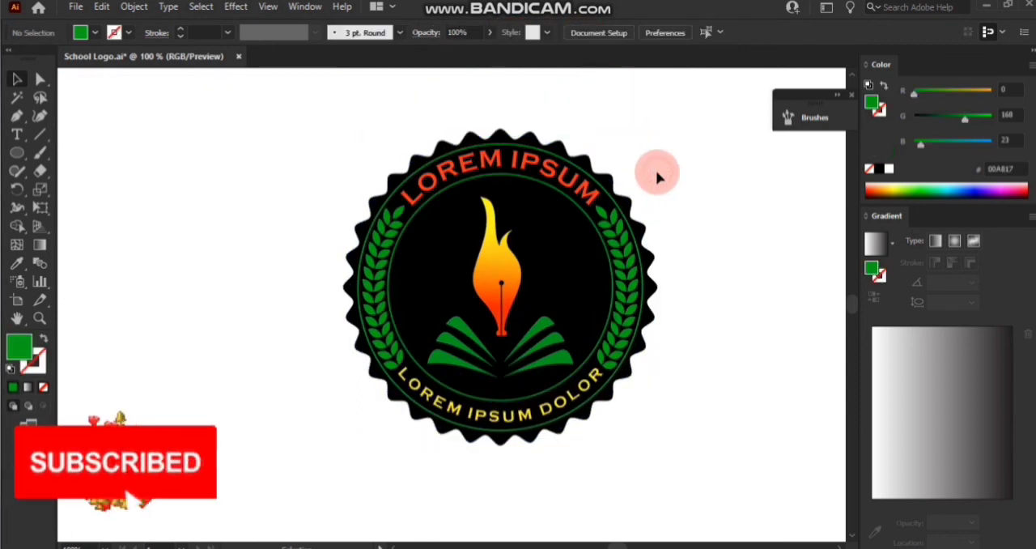